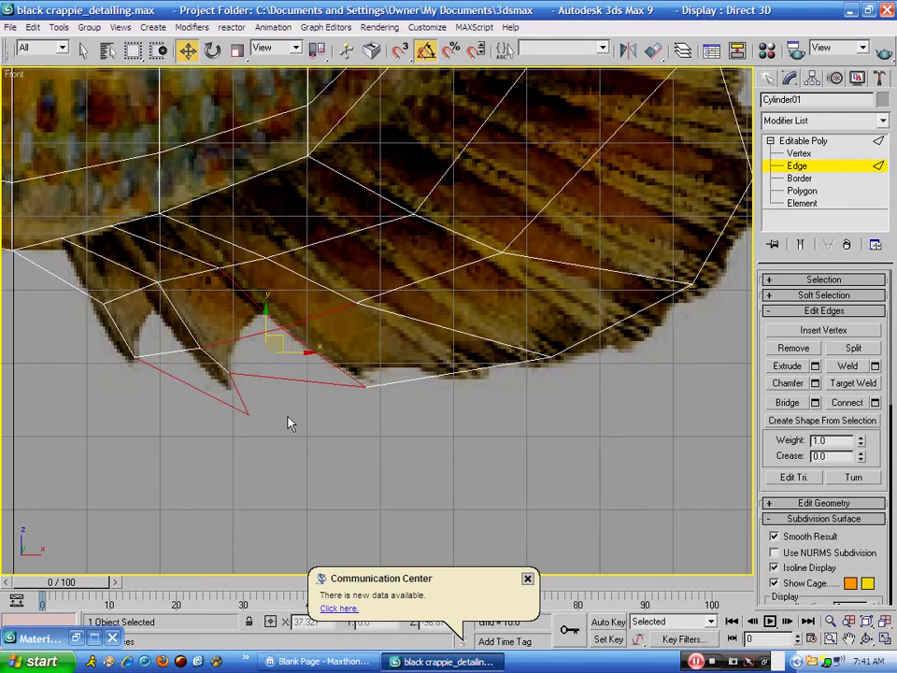
- Connect the crosswise edges between the anal fin's second and third spines with one segment, from fin base to outer edge
{"action": "left_click", "coordinate": [289, 421]}
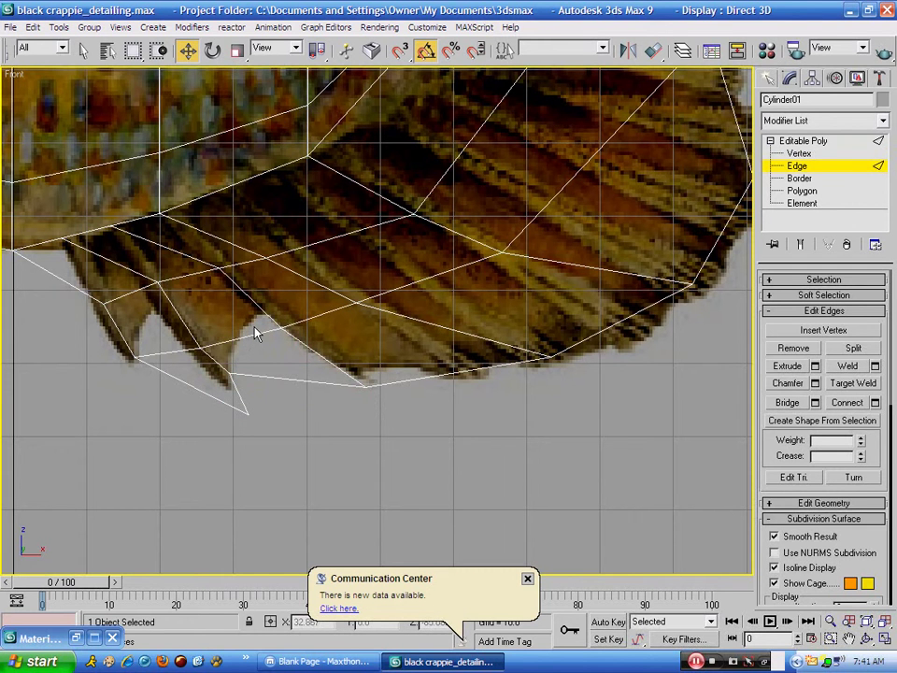
{"action": "left_click_drag", "start_coordinate": [278, 416], "coordinate": [277, 416]}
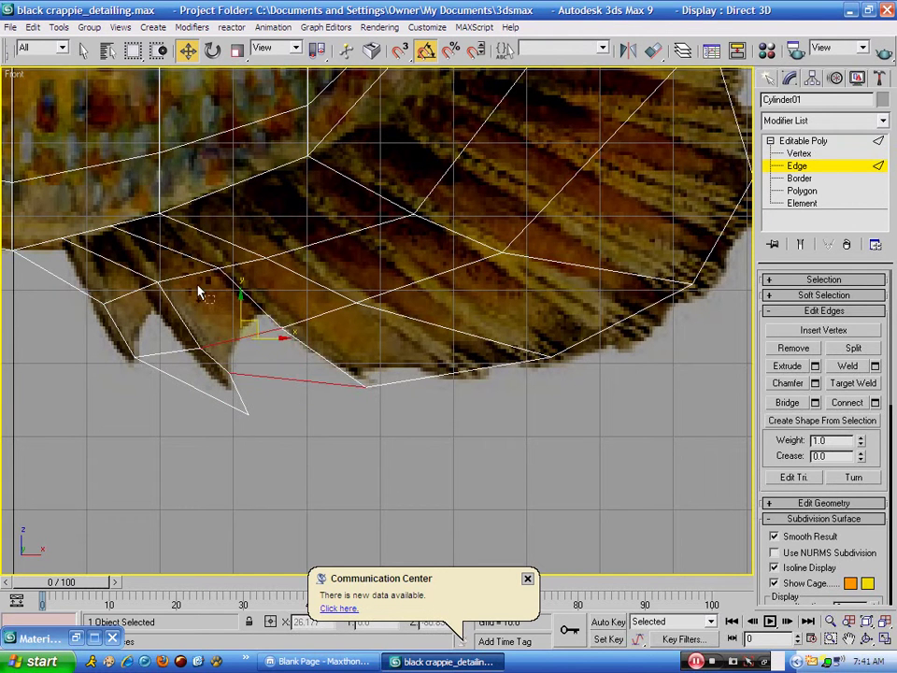
{"action": "left_click", "coordinate": [80, 229], "text": "ctrl"}
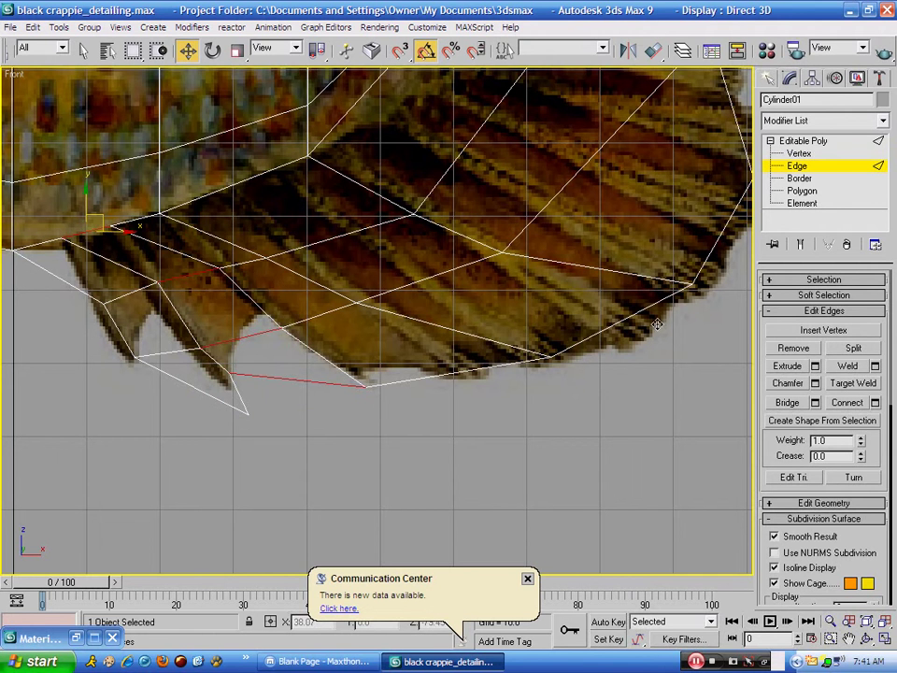
{"action": "left_click", "coordinate": [876, 403]}
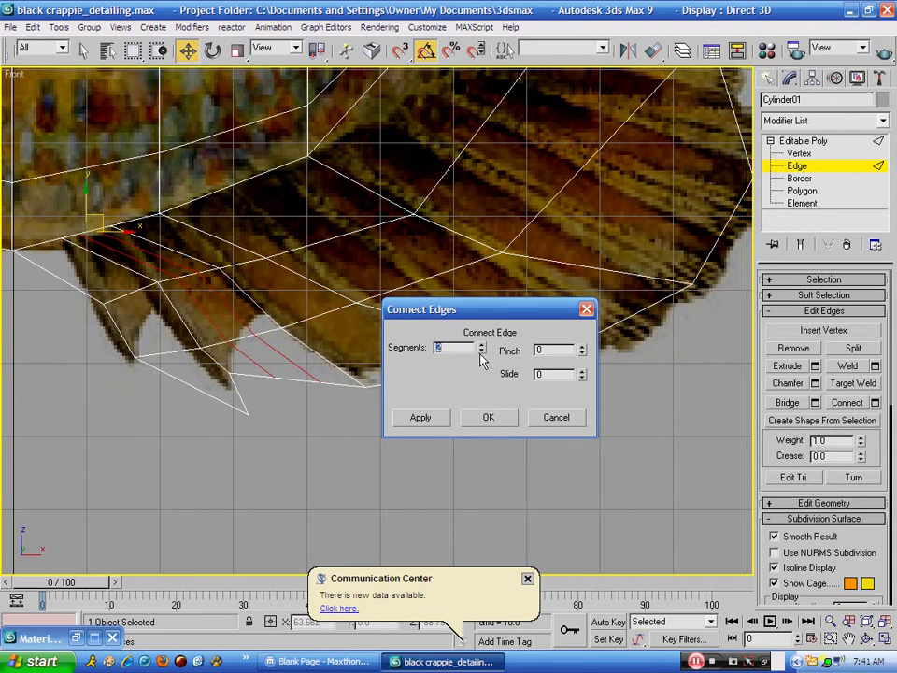
{"action": "left_click", "coordinate": [480, 351]}
{"action": "left_click", "coordinate": [488, 417]}
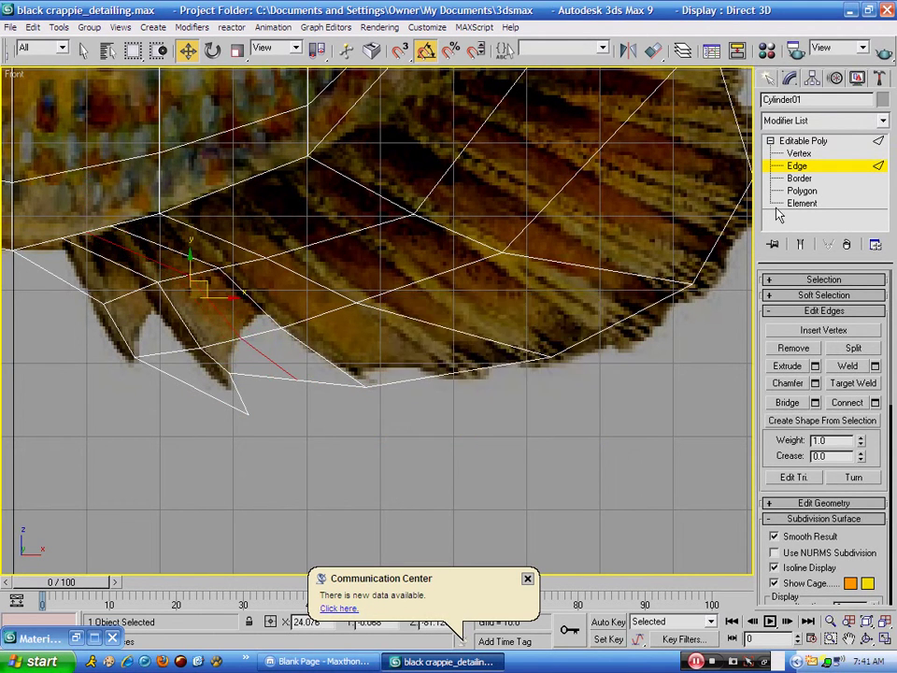
- Move the new outer vertex up into the notch behind the second spine and pull the third spine's tip vertex outward
{"action": "left_click", "coordinate": [799, 154]}
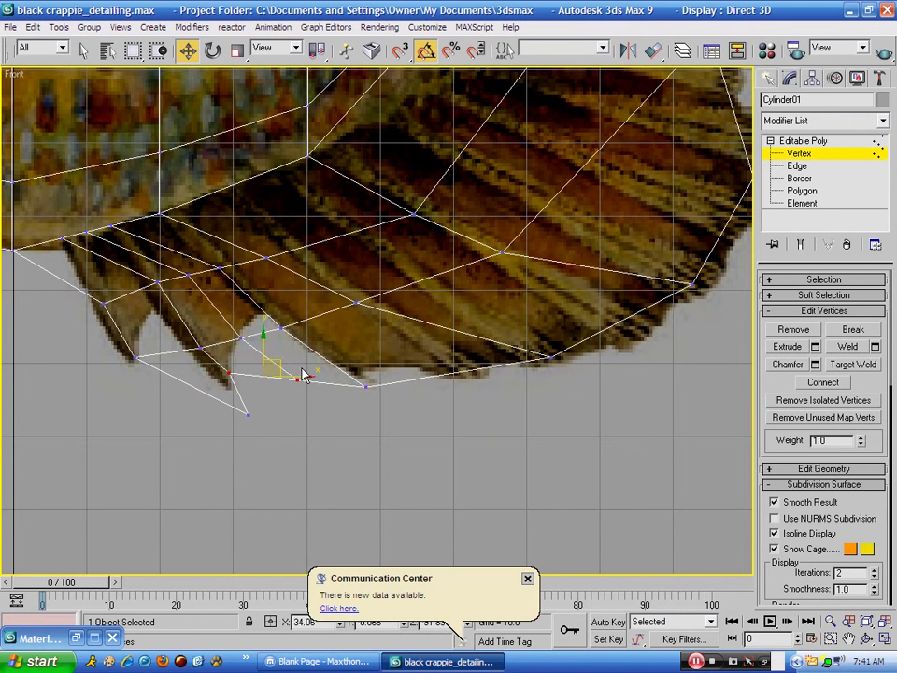
{"action": "left_click", "coordinate": [299, 378]}
{"action": "left_click_drag", "start_coordinate": [311, 365], "coordinate": [295, 332]}
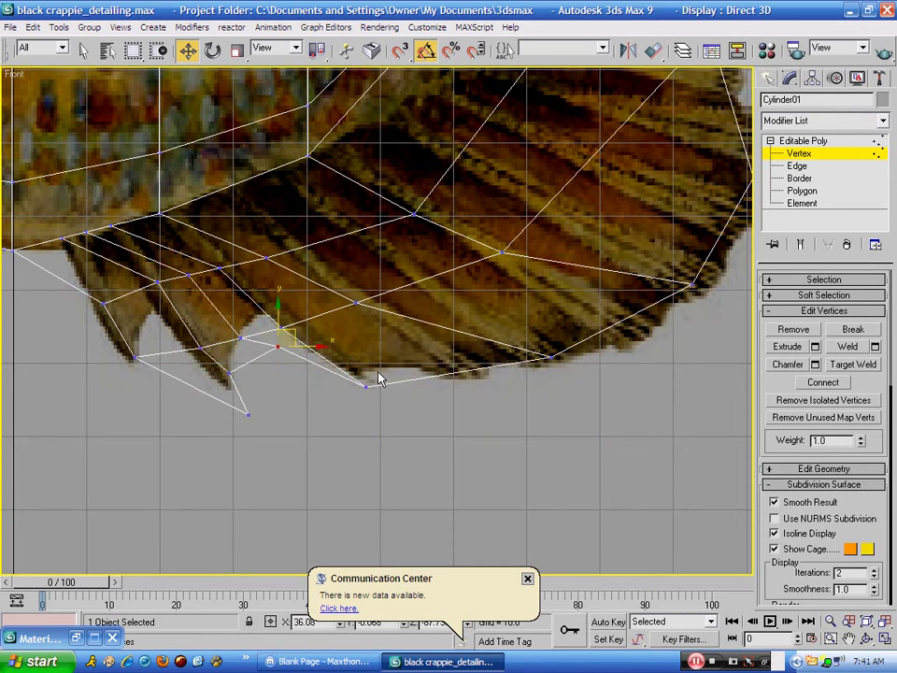
{"action": "left_click", "coordinate": [368, 385]}
{"action": "left_click_drag", "start_coordinate": [373, 370], "coordinate": [429, 352]}
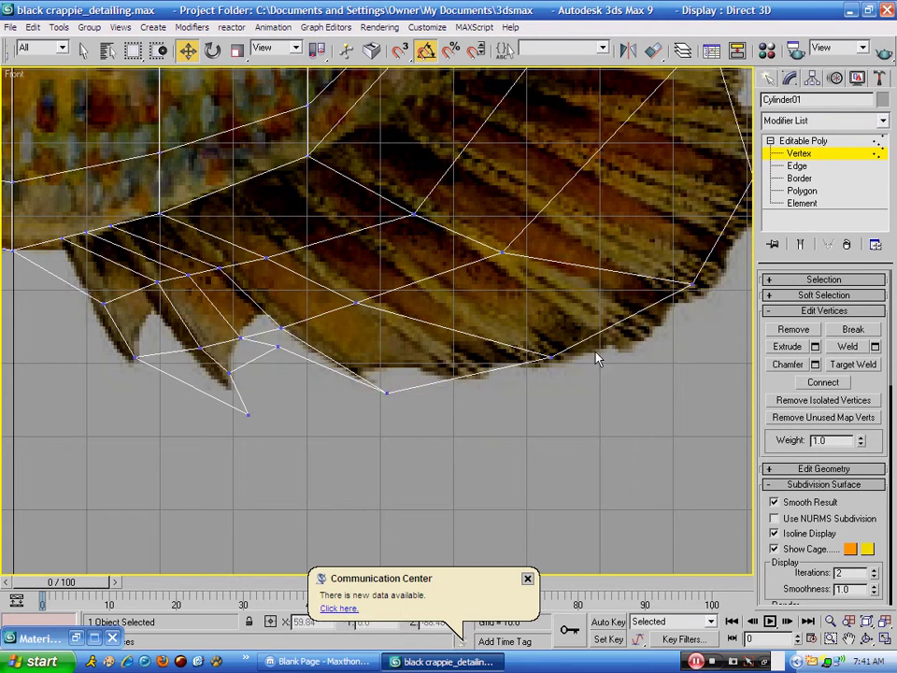
- Connect the crosswise edges just behind the anal fin's third spine with one segment, from fin base to outer edge
{"action": "left_click", "coordinate": [794, 166]}
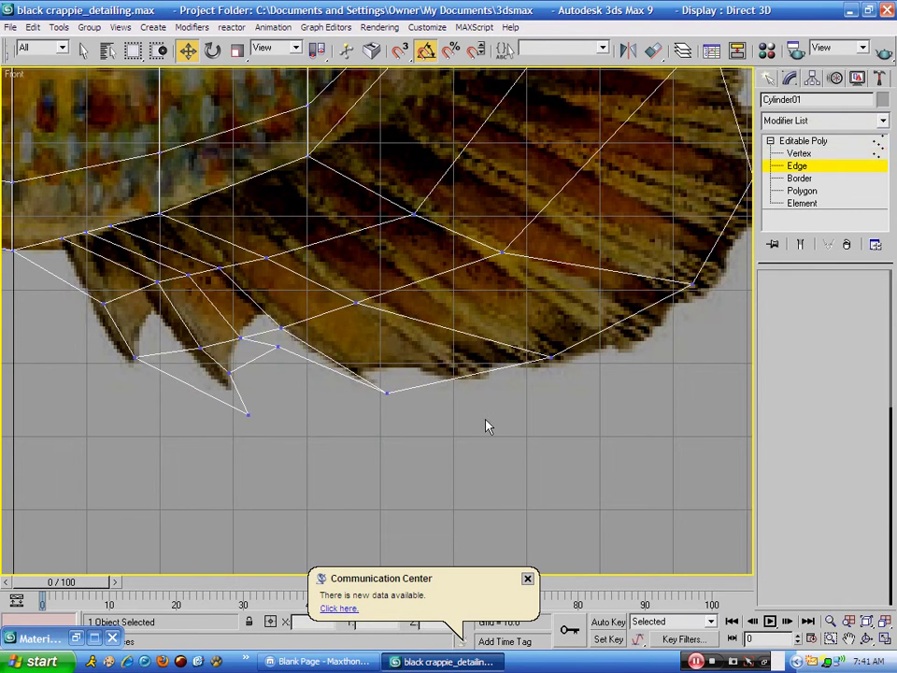
{"action": "left_click", "coordinate": [452, 374]}
{"action": "left_click", "coordinate": [320, 315]}
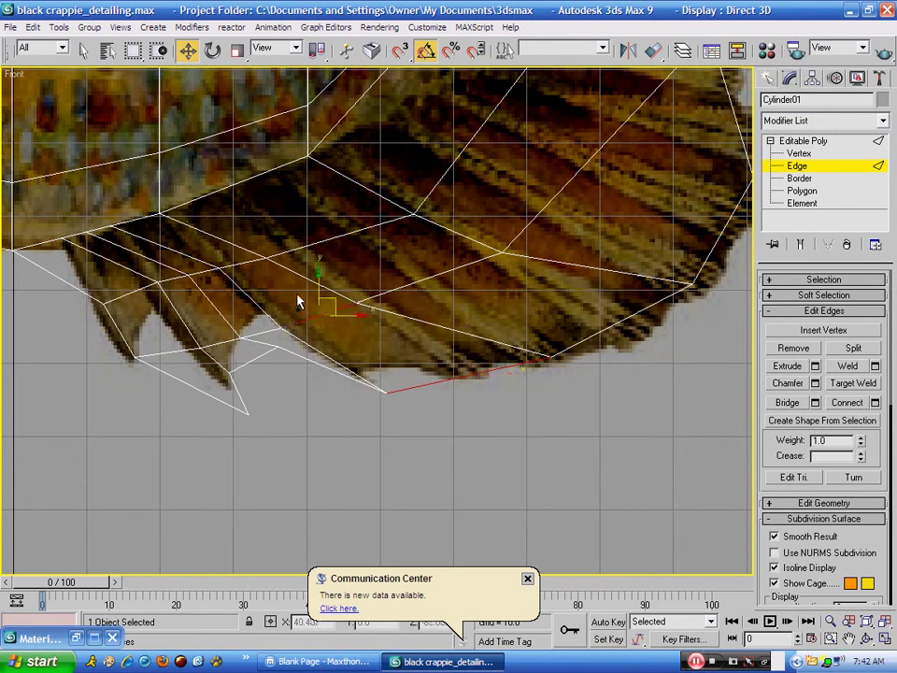
{"action": "mouse_move", "coordinate": [268, 278]}
{"action": "left_mouse_down"}
{"action": "mouse_move", "coordinate": [240, 256]}
{"action": "mouse_move", "coordinate": [251, 280]}
{"action": "left_mouse_up"}
{"action": "left_click", "coordinate": [237, 265], "text": "ctrl"}
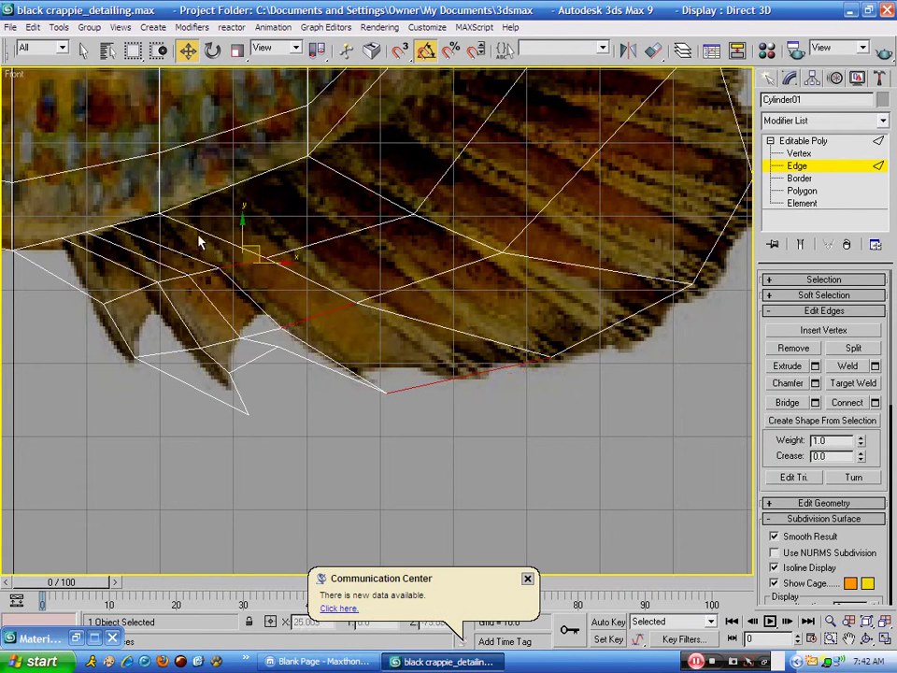
{"action": "left_click", "coordinate": [131, 214], "text": "ctrl"}
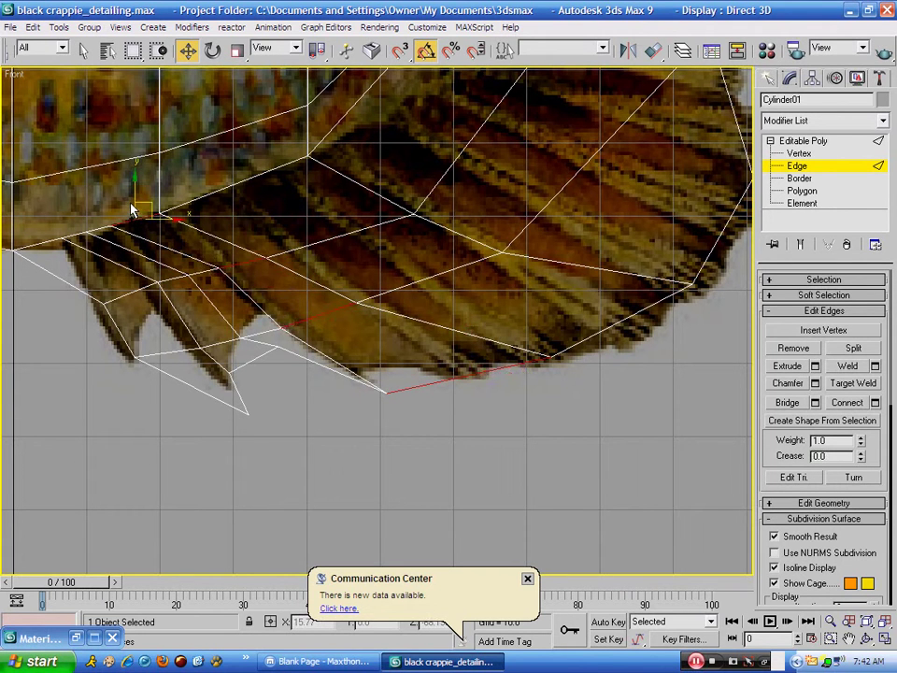
{"action": "key", "text": "ctrl+shift+e"}
{"action": "left_click", "coordinate": [488, 417]}
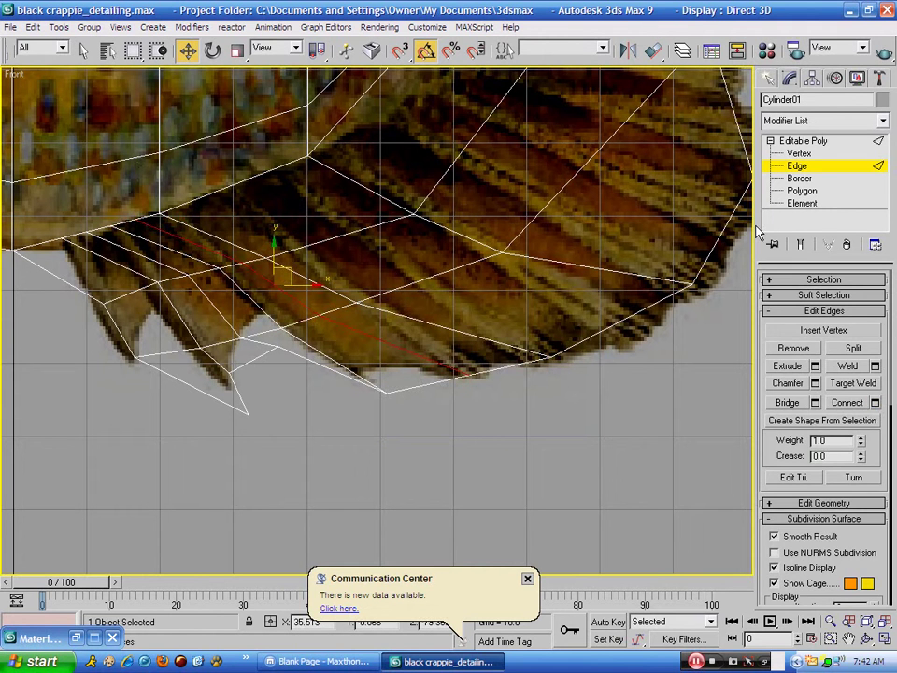
- Move the new outer vertex in toward the third spine to form a notch, and raise the vertices of the notch behind the second spine
{"action": "key", "text": "1"}
{"action": "left_click", "coordinate": [467, 374]}
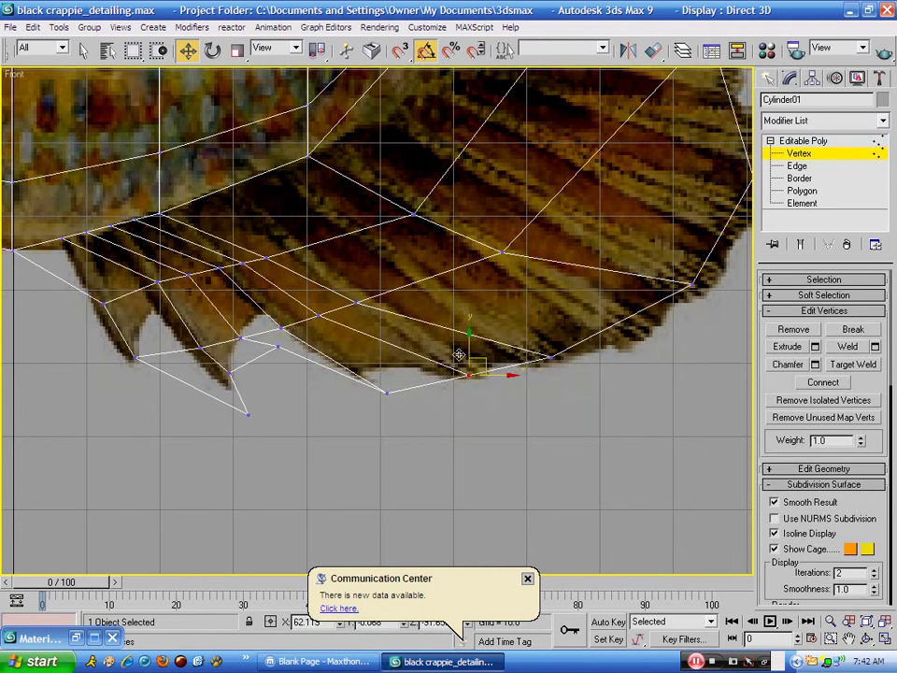
{"action": "left_click_drag", "start_coordinate": [459, 354], "coordinate": [403, 342]}
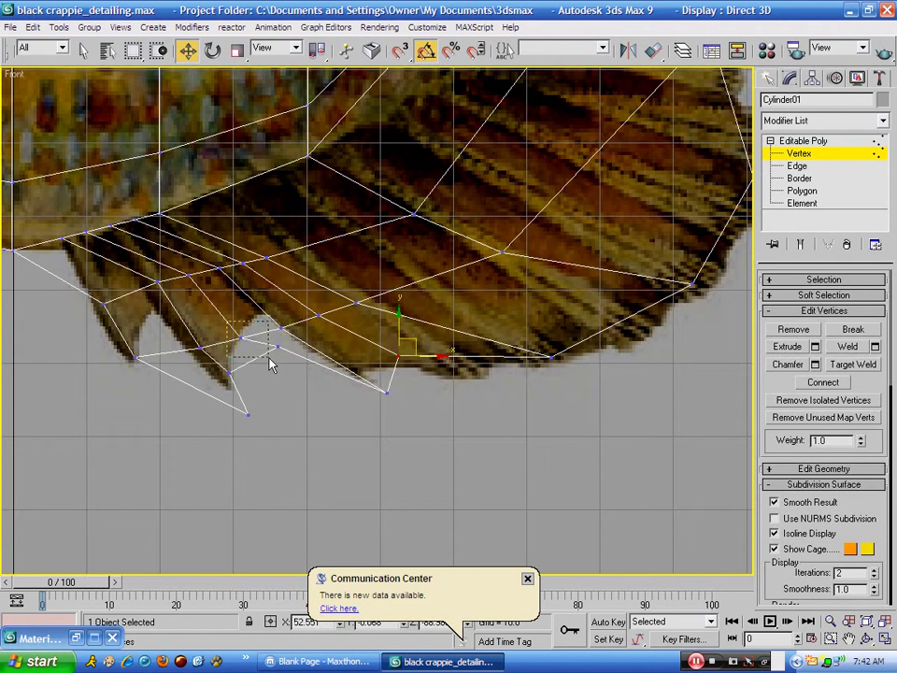
{"action": "left_click_drag", "start_coordinate": [270, 365], "coordinate": [229, 285]}
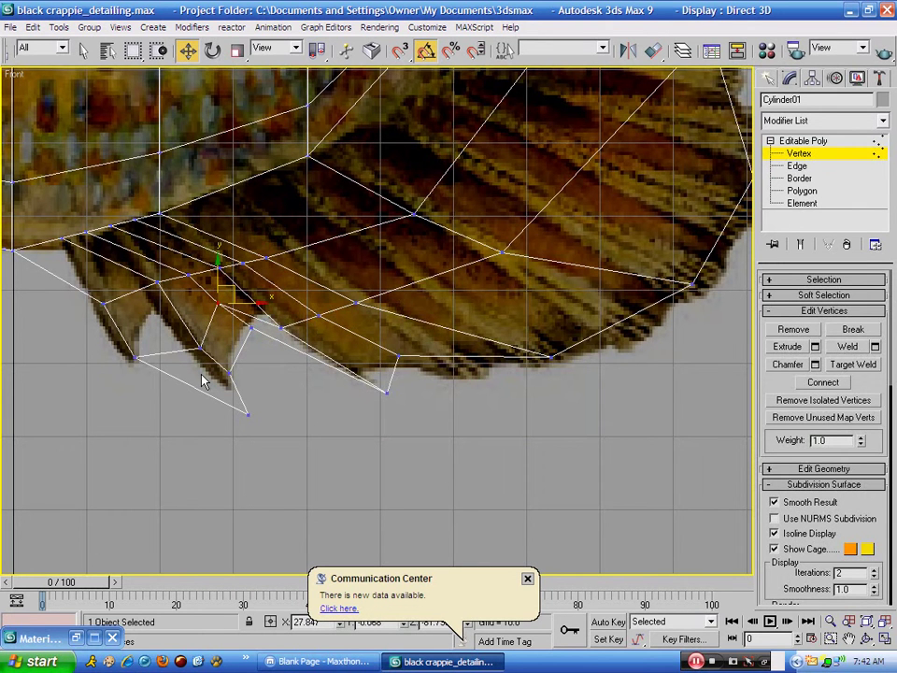
- Preview the fish in a perspective render with NURMS subdivision enabled, and disable the subdivision once the render is checked
{"action": "left_click", "coordinate": [886, 638]}
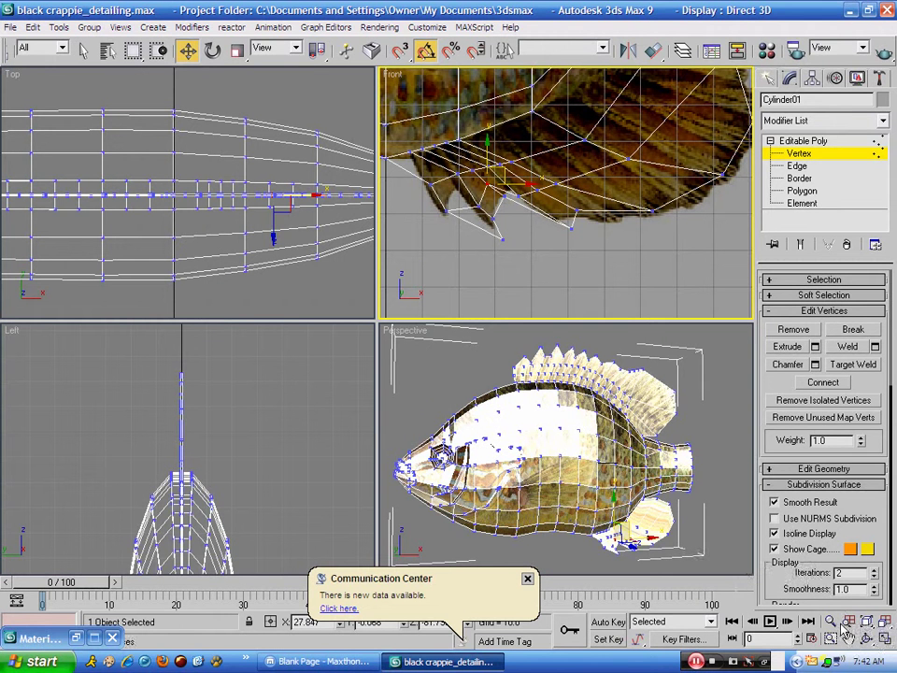
{"action": "left_click", "coordinate": [848, 639]}
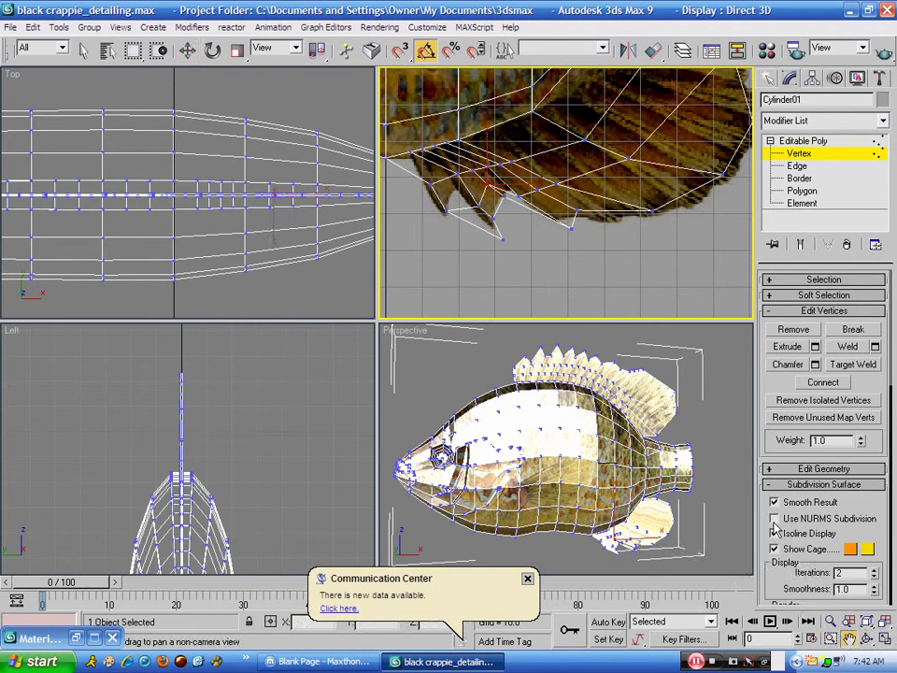
{"action": "left_click", "coordinate": [773, 518]}
{"action": "left_click", "coordinate": [707, 524]}
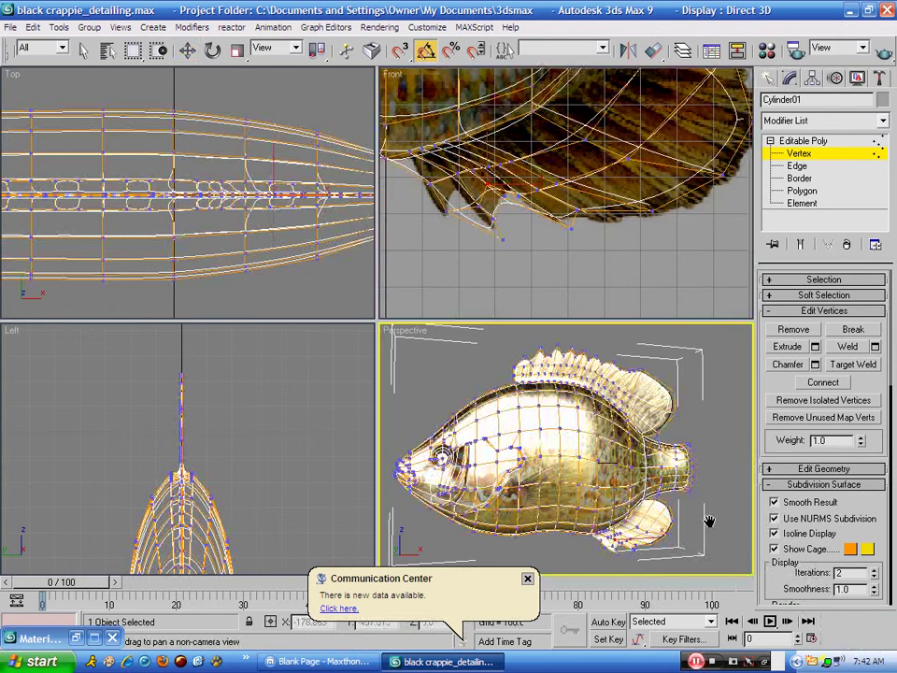
{"action": "key", "text": "shift+q"}
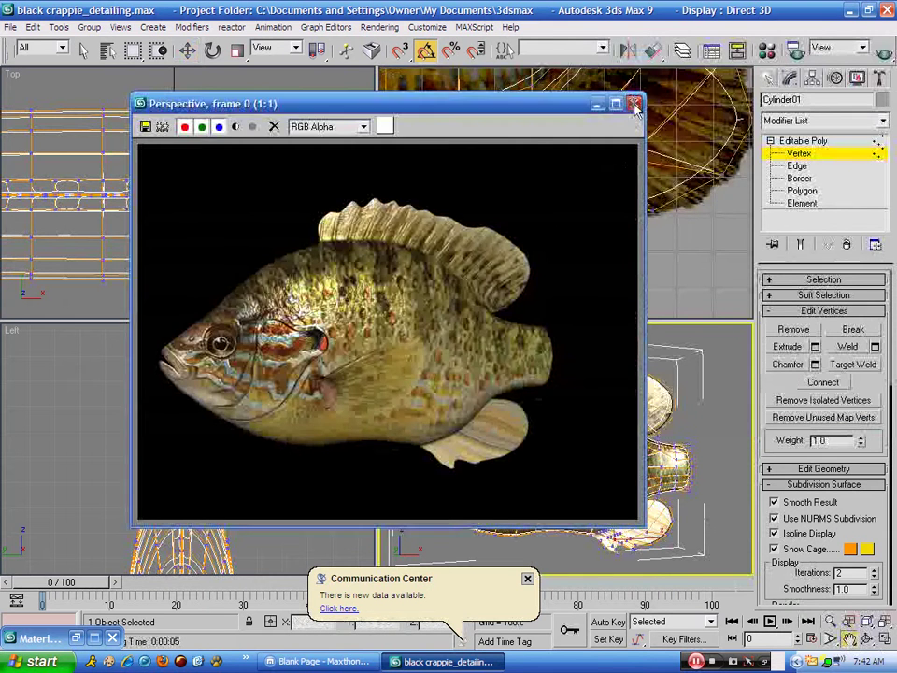
{"action": "left_click", "coordinate": [633, 103]}
{"action": "middle_click_drag", "start_coordinate": [576, 259], "coordinate": [582, 269]}
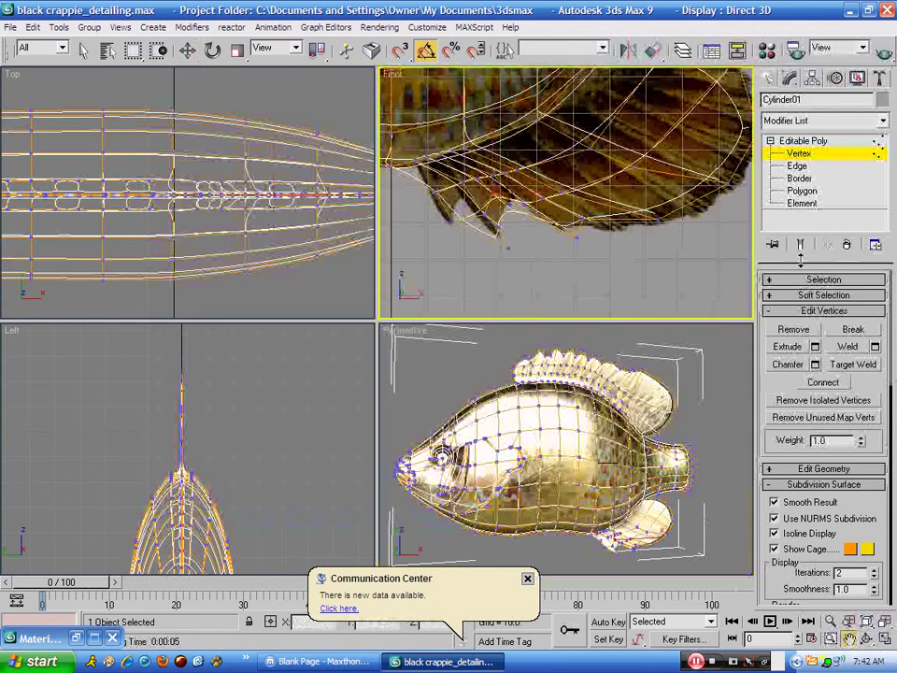
{"action": "left_click", "coordinate": [774, 518]}
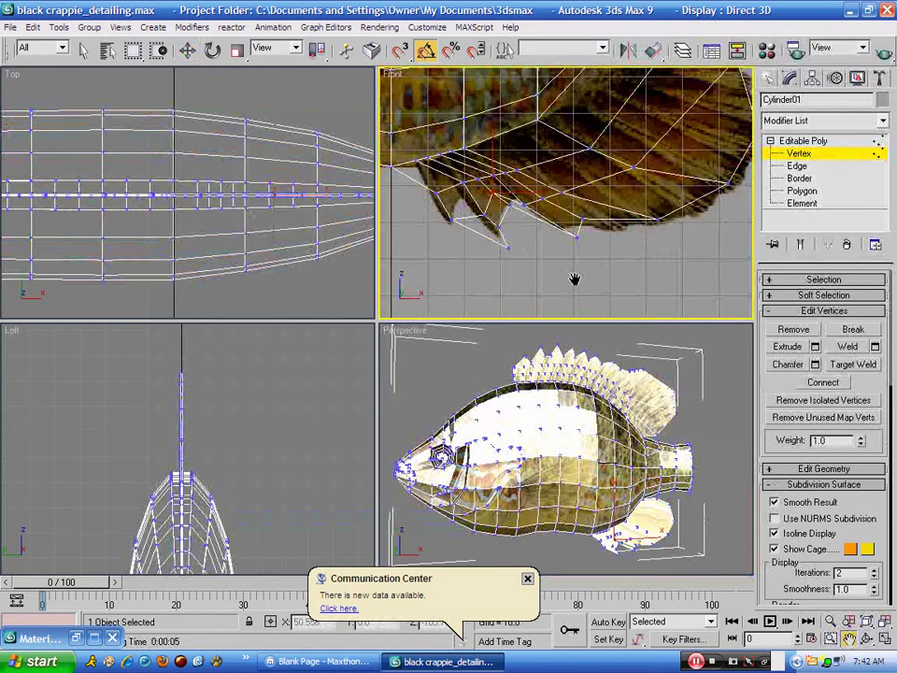
- Connect the crosswise edges between the anal fin's first and second spines with one segment, from fin base to outer edge
{"action": "left_click", "coordinate": [188, 50]}
{"action": "left_click", "coordinate": [554, 276]}
{"action": "scroll", "coordinate": [554, 277], "scroll_direction": "up", "scroll_amount": 2}
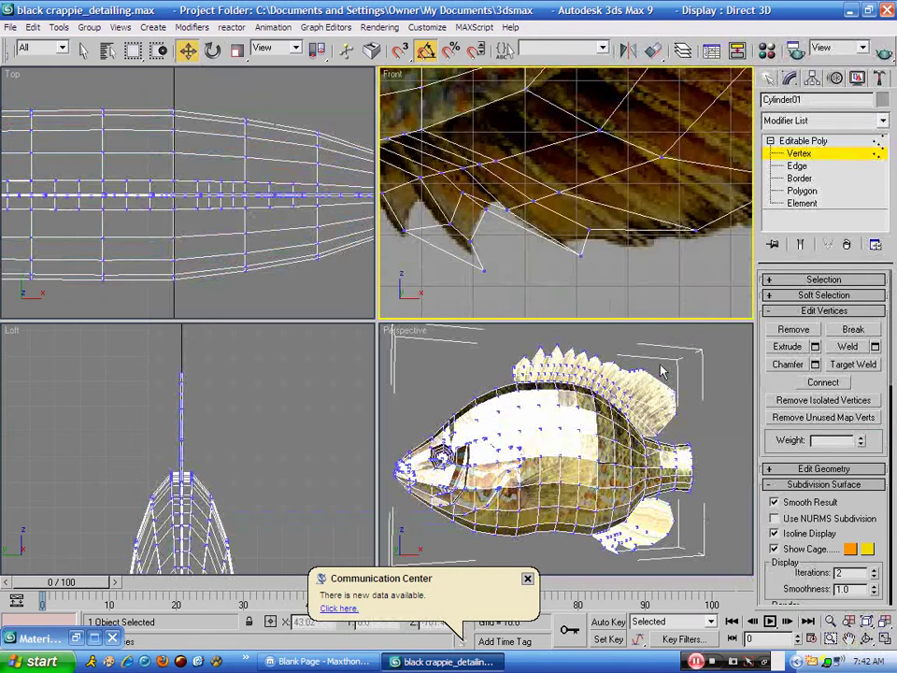
{"action": "left_click", "coordinate": [848, 638]}
{"action": "left_click_drag", "start_coordinate": [517, 266], "coordinate": [598, 267]}
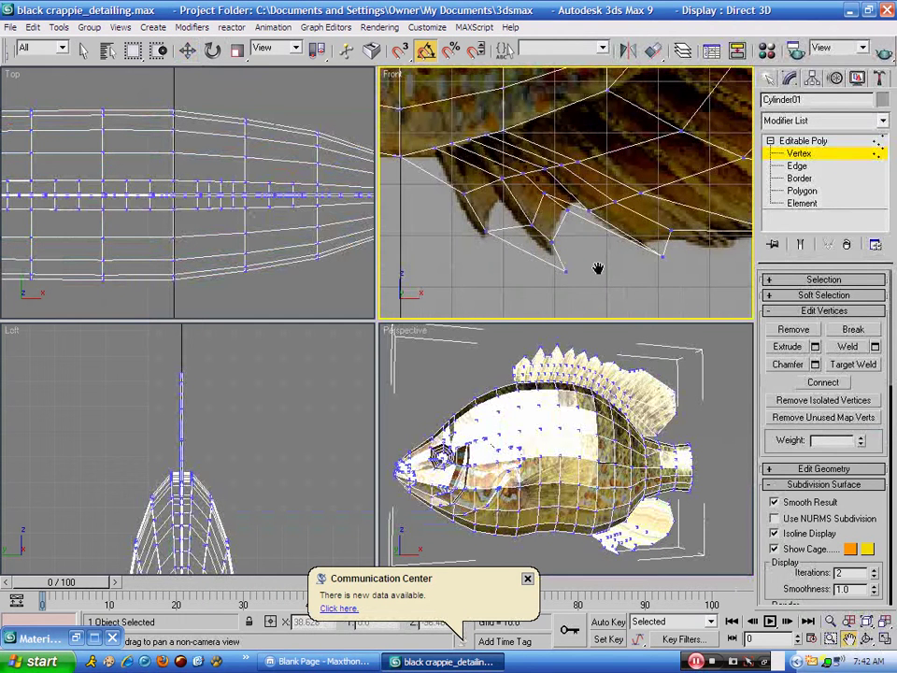
{"action": "left_click", "coordinate": [796, 166]}
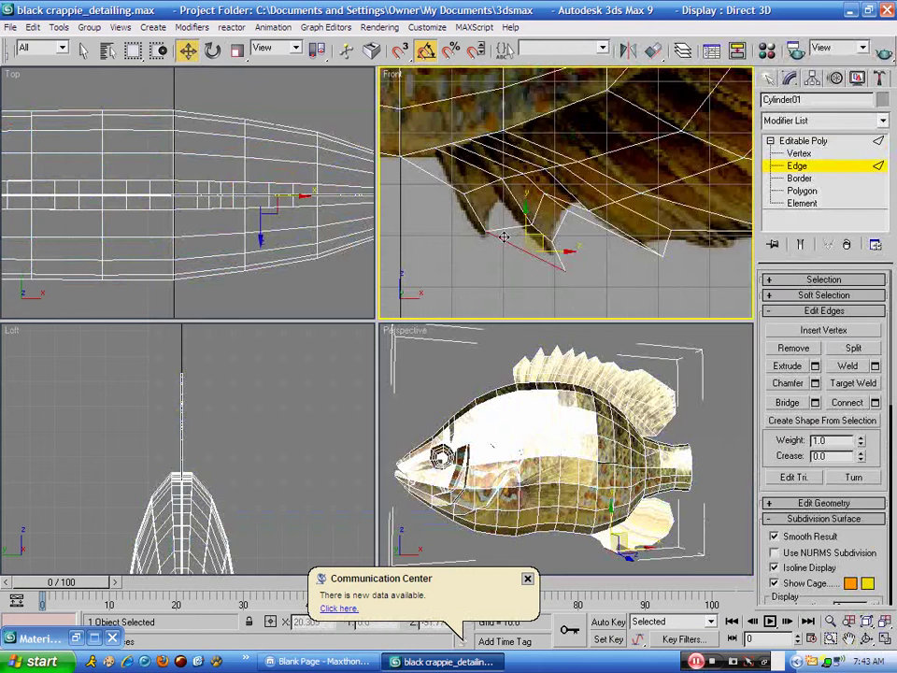
{"action": "left_click_drag", "start_coordinate": [517, 240], "coordinate": [383, 122]}
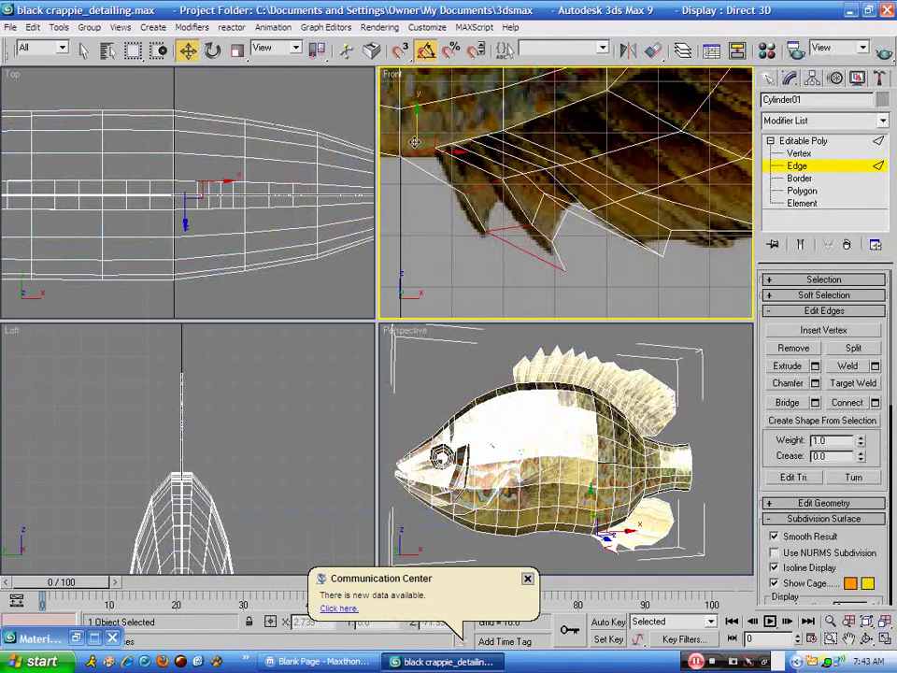
{"action": "left_click", "coordinate": [875, 401]}
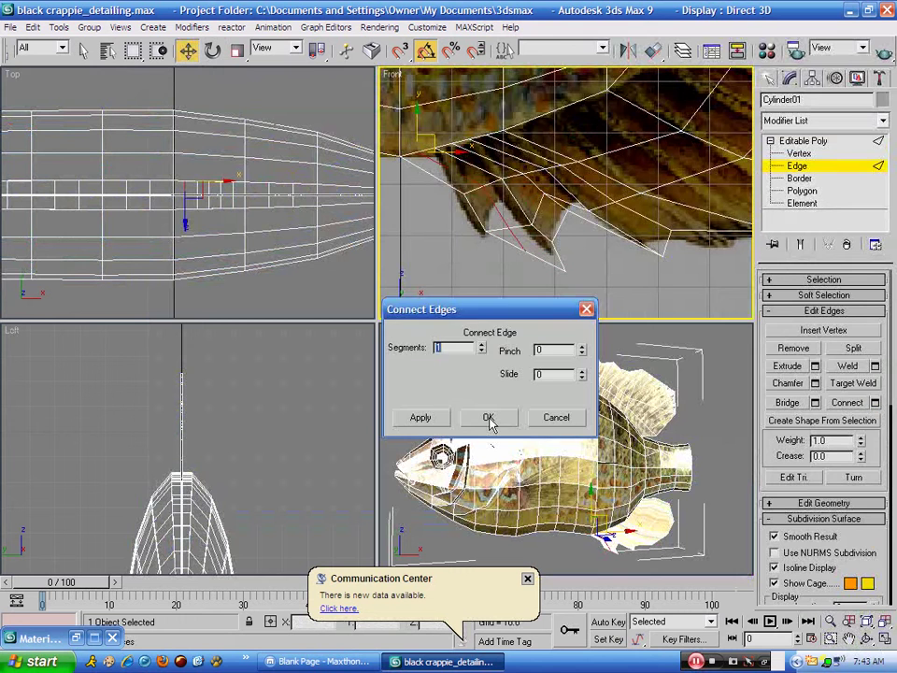
{"action": "left_click", "coordinate": [491, 417]}
- Move the new outer vertices up and forward to shape the notch between the anal fin's first and second spines
{"action": "left_click", "coordinate": [797, 153]}
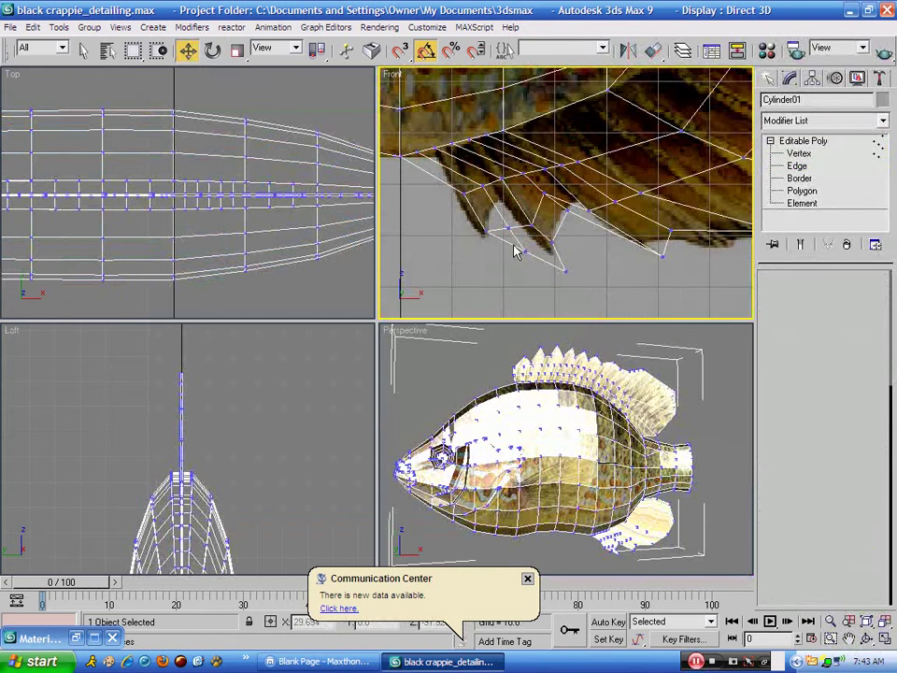
{"action": "left_click_drag", "start_coordinate": [502, 227], "coordinate": [528, 274]}
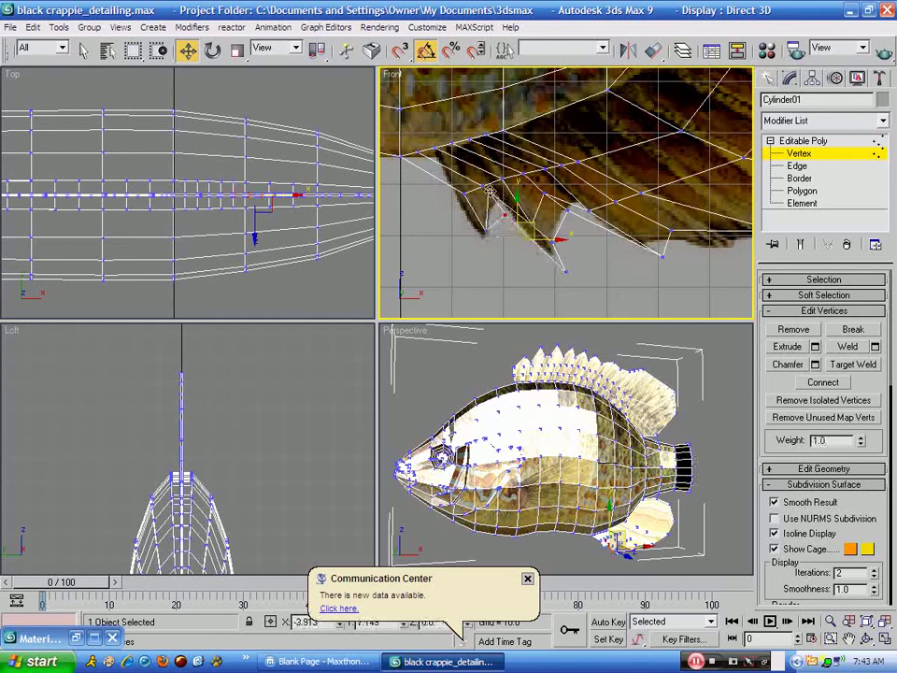
{"action": "left_click_drag", "start_coordinate": [499, 203], "coordinate": [487, 200]}
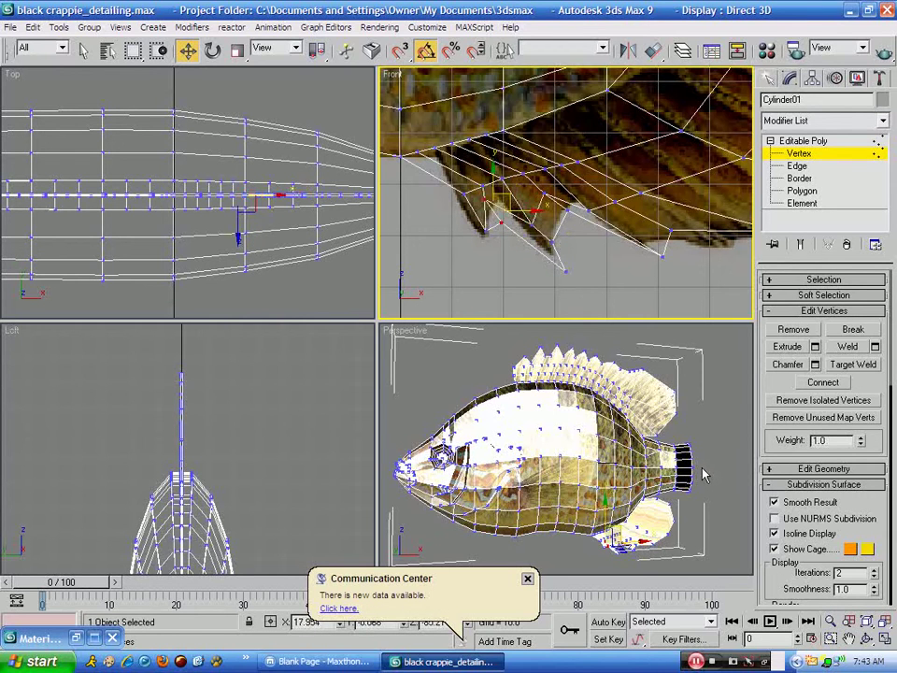
- Render the perspective view without and with NURMS subdivision to check the anal fin's spines, closing each render
{"action": "key", "text": "shift+q"}
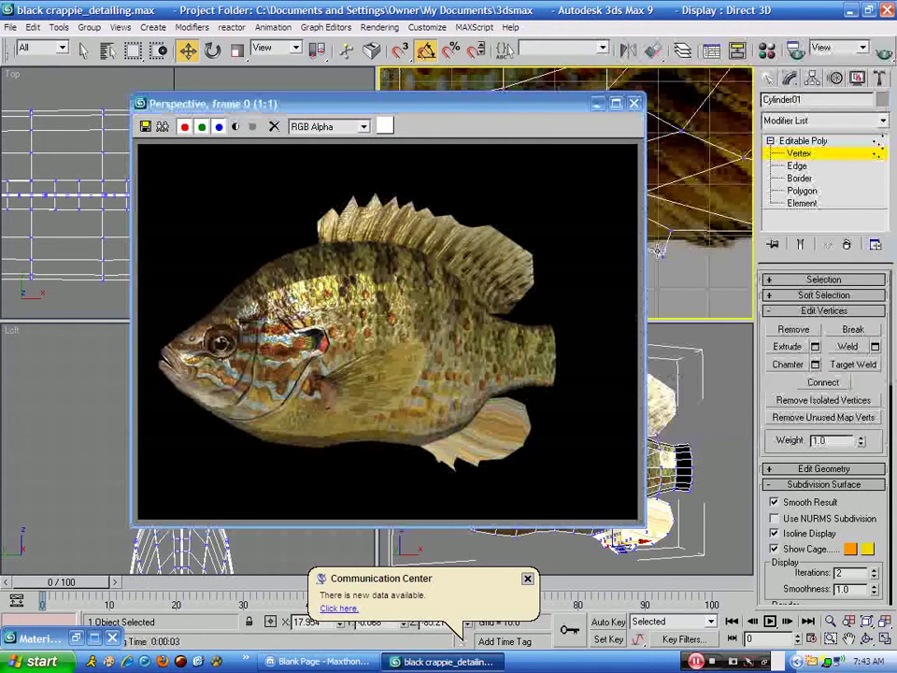
{"action": "left_click", "coordinate": [634, 104]}
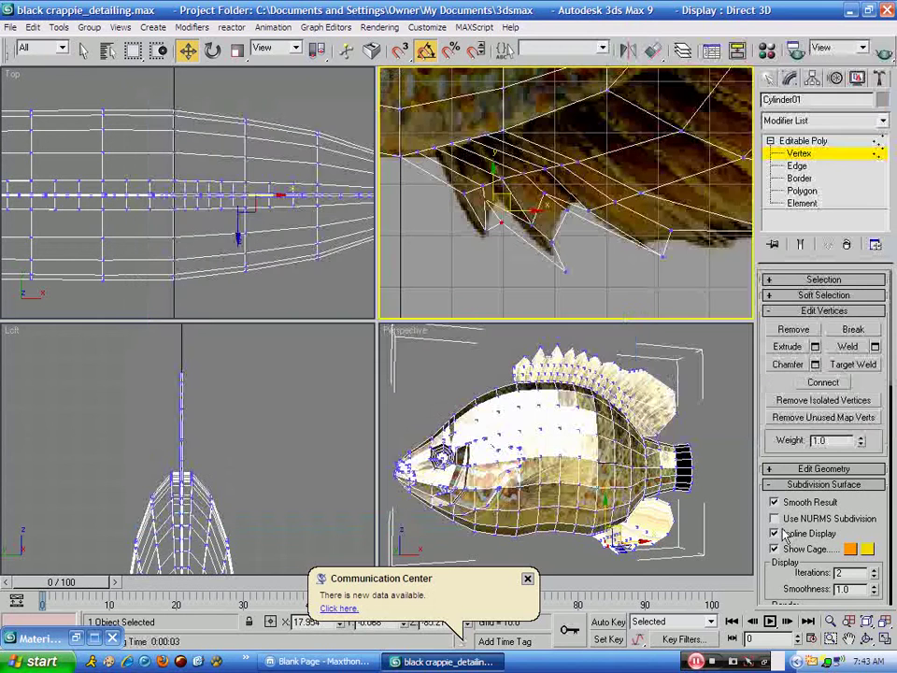
{"action": "left_click", "coordinate": [773, 518]}
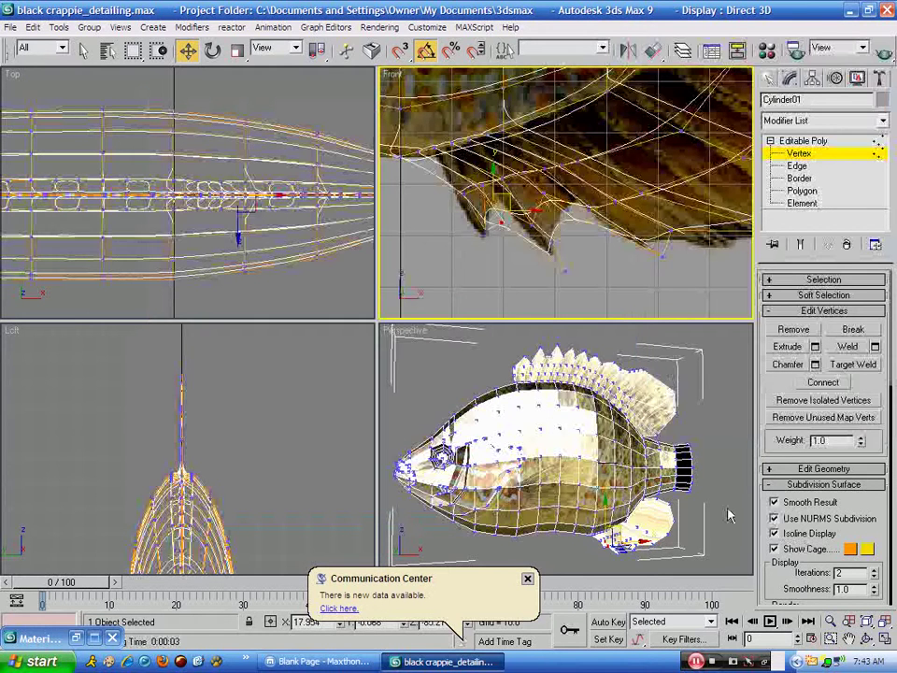
{"action": "key", "text": "F9"}
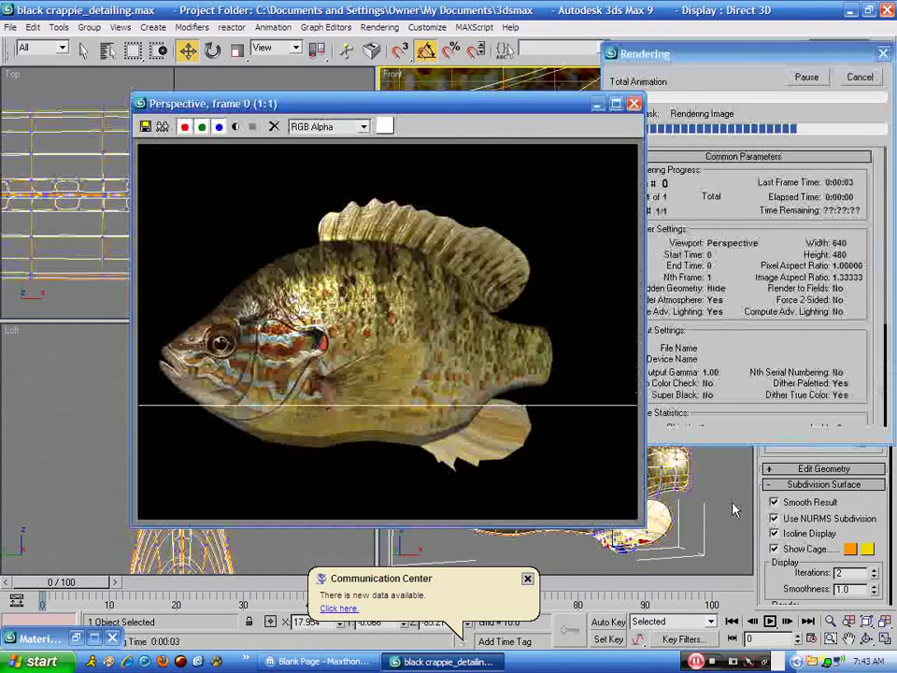
{"action": "left_click", "coordinate": [634, 103]}
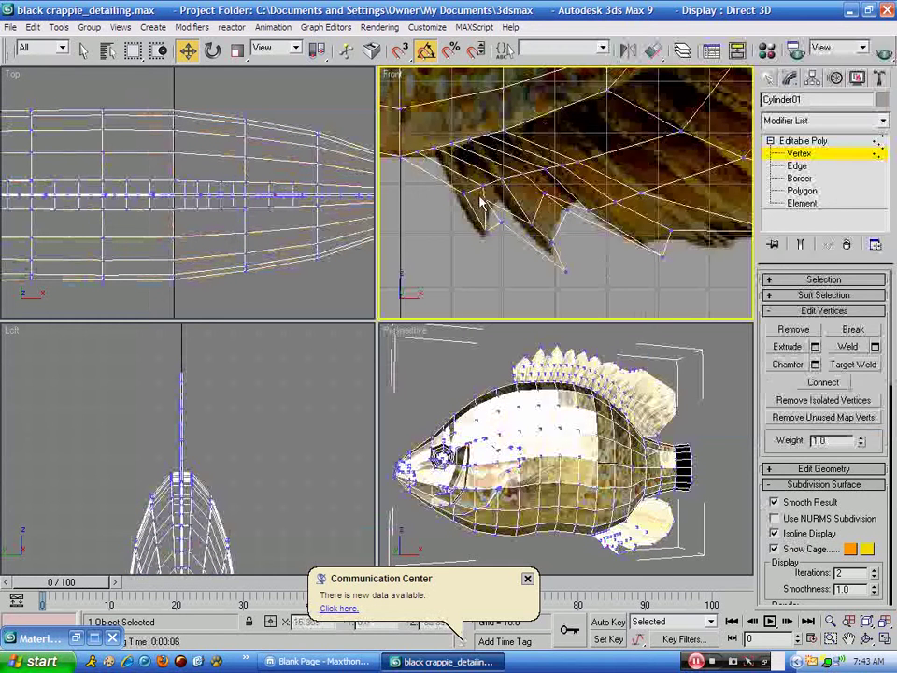
- Move the notch vertices between the anal fin's spines up to follow the gaps in the reference image
{"action": "left_click", "coordinate": [502, 230]}
{"action": "left_click", "coordinate": [505, 176]}
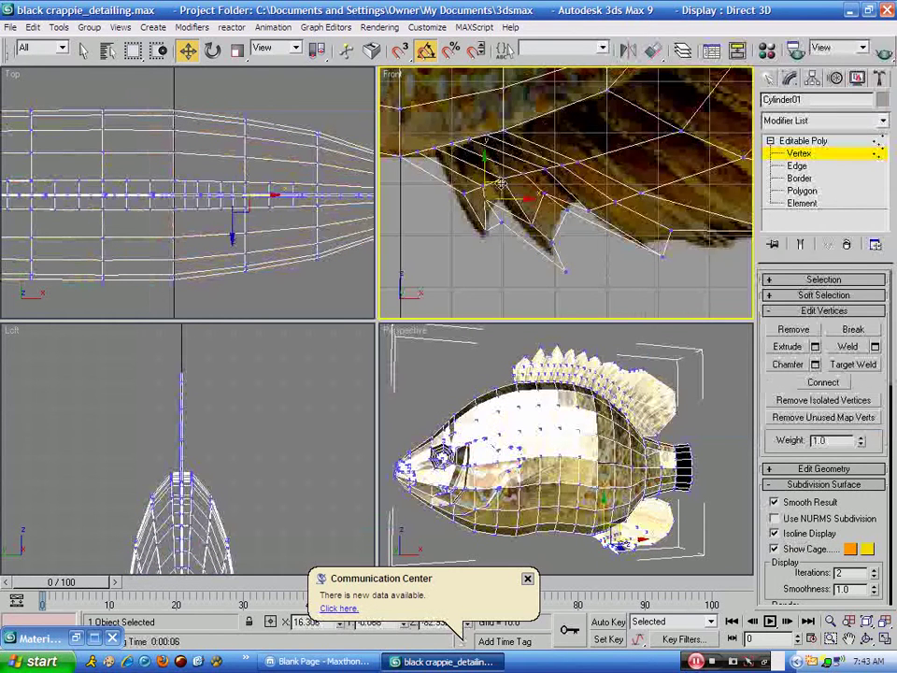
{"action": "left_click_drag", "start_coordinate": [507, 176], "coordinate": [517, 170]}
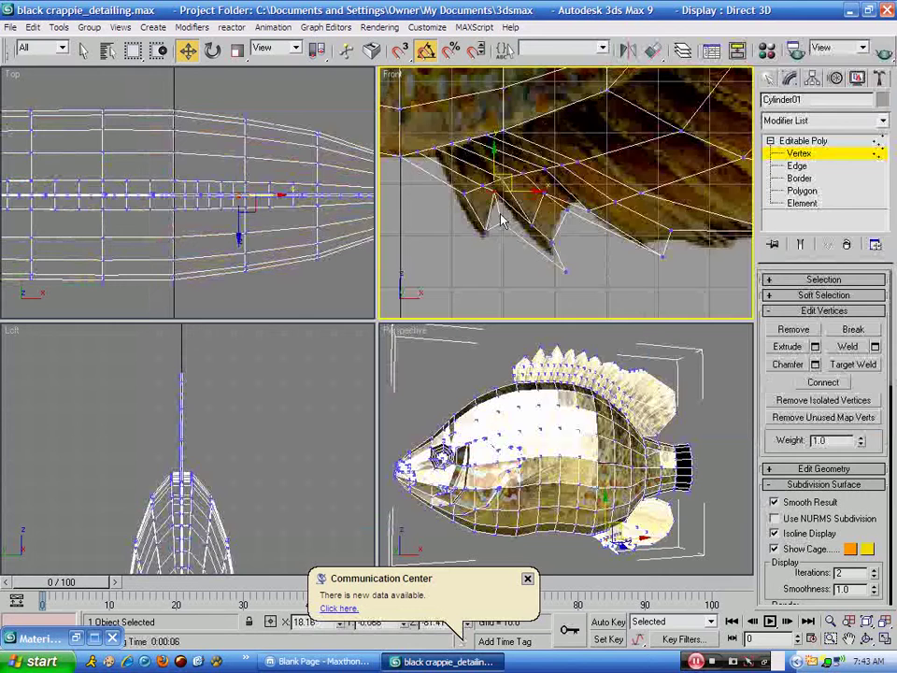
{"action": "left_click", "coordinate": [510, 213]}
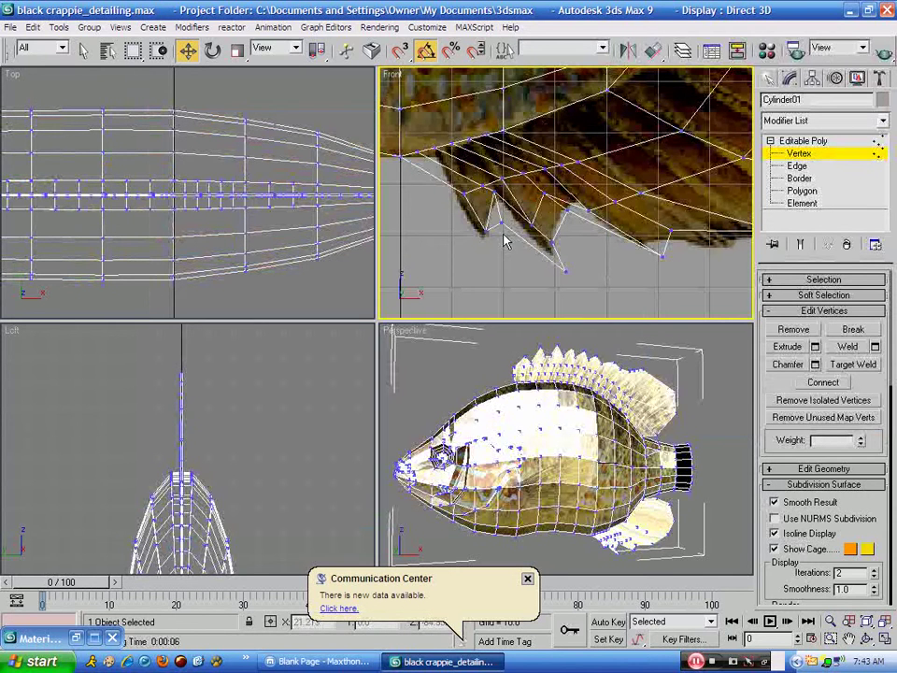
{"action": "left_click", "coordinate": [504, 222]}
{"action": "left_click_drag", "start_coordinate": [513, 203], "coordinate": [515, 200]}
{"action": "left_click_drag", "start_coordinate": [581, 229], "coordinate": [559, 214]}
- Move the second spine's overhanging tip vertex up to its front edge, and pull the neighbouring vertex down to form the tip
{"action": "left_click", "coordinate": [565, 271]}
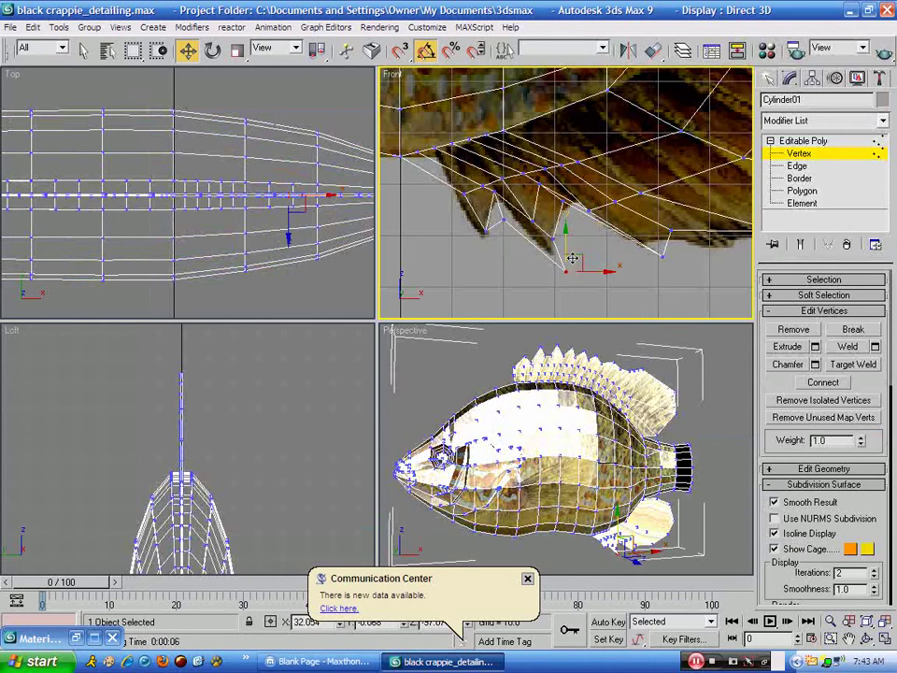
{"action": "left_click_drag", "start_coordinate": [570, 257], "coordinate": [536, 222]}
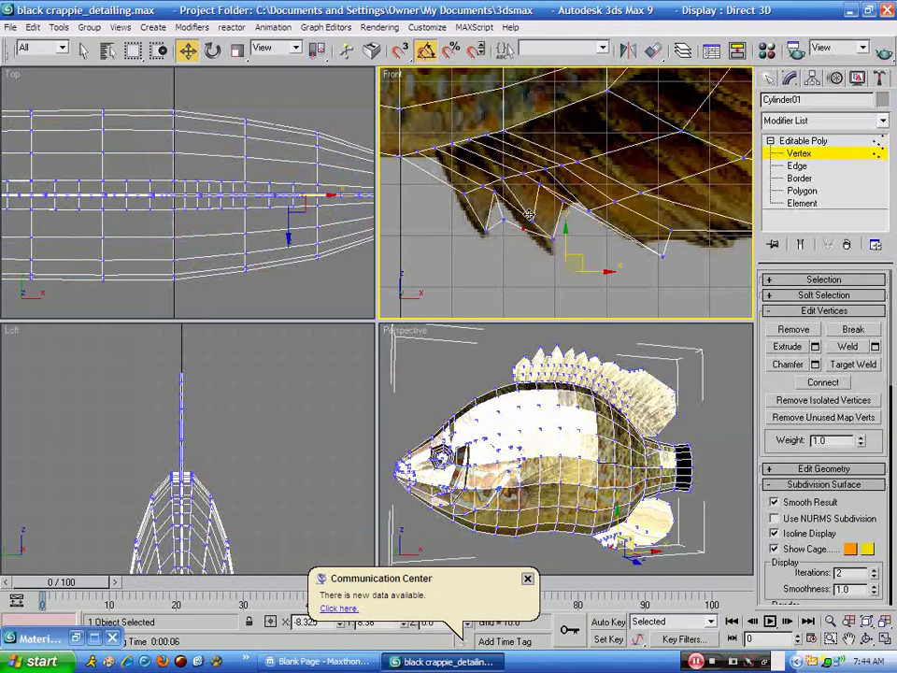
{"action": "left_click", "coordinate": [524, 224]}
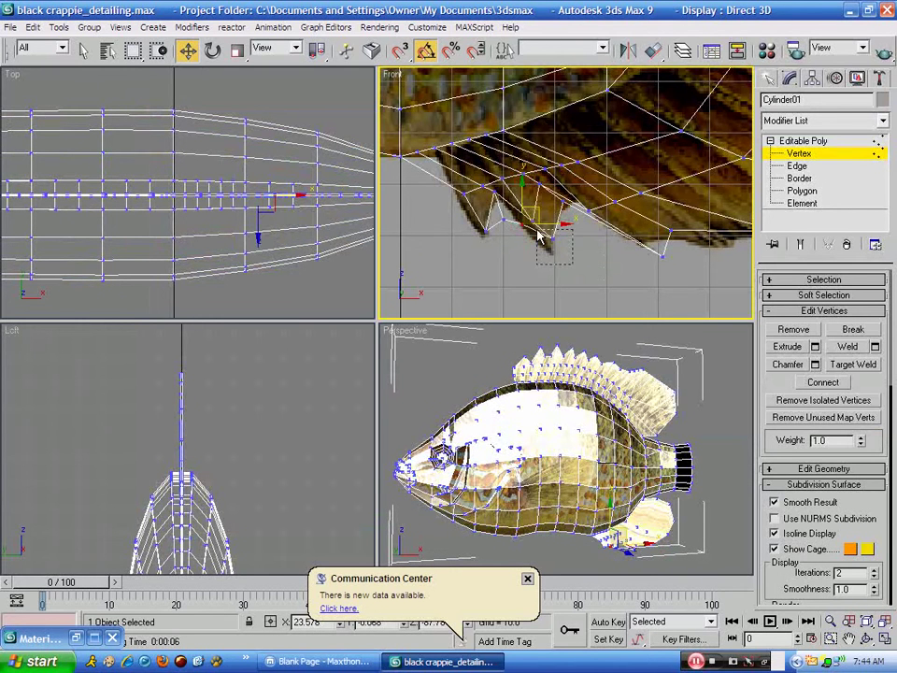
{"action": "left_click_drag", "start_coordinate": [539, 236], "coordinate": [564, 245]}
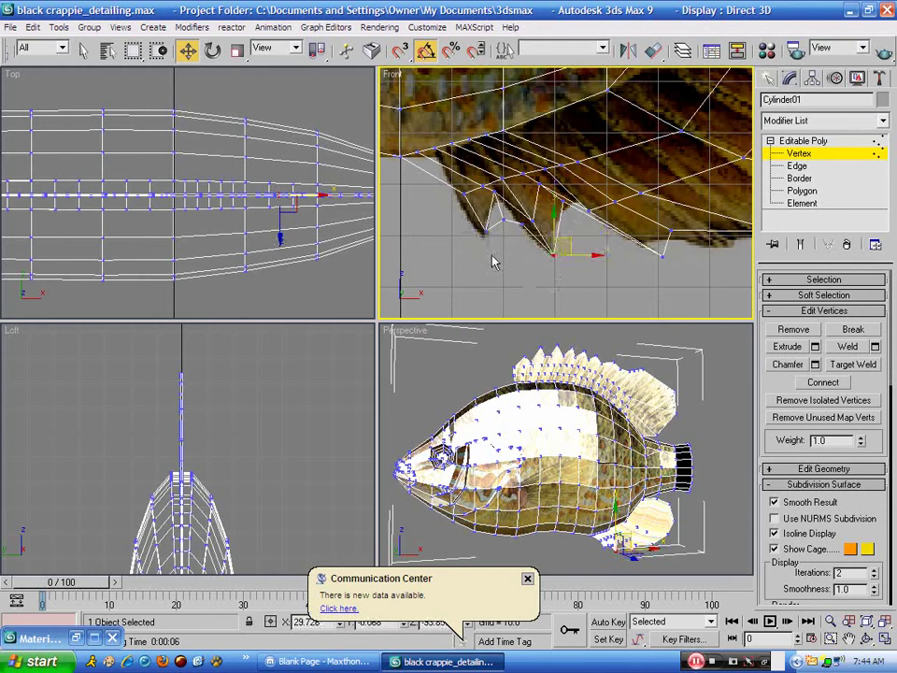
- Lower the first spine's tip vertex and shift its front-edge vertex down and forward to match the reference outline
{"action": "left_click", "coordinate": [486, 228]}
{"action": "left_click_drag", "start_coordinate": [489, 216], "coordinate": [488, 226]}
{"action": "left_click", "coordinate": [473, 185]}
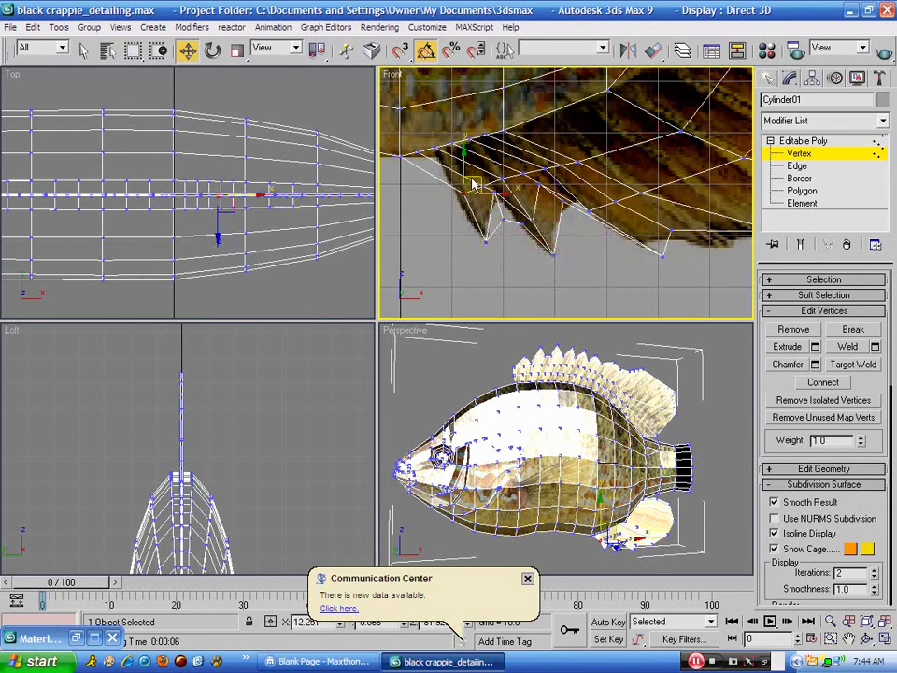
{"action": "left_click_drag", "start_coordinate": [467, 179], "coordinate": [469, 196]}
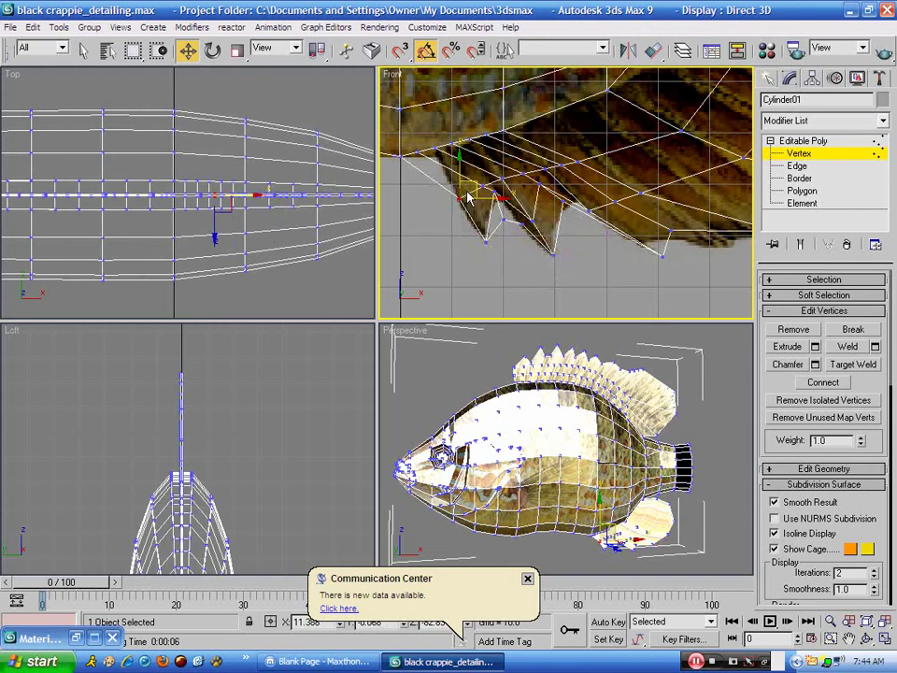
- Try to move the front vertices of the anal fin's base toward the first spine, and undo it
{"action": "left_click", "coordinate": [402, 152]}
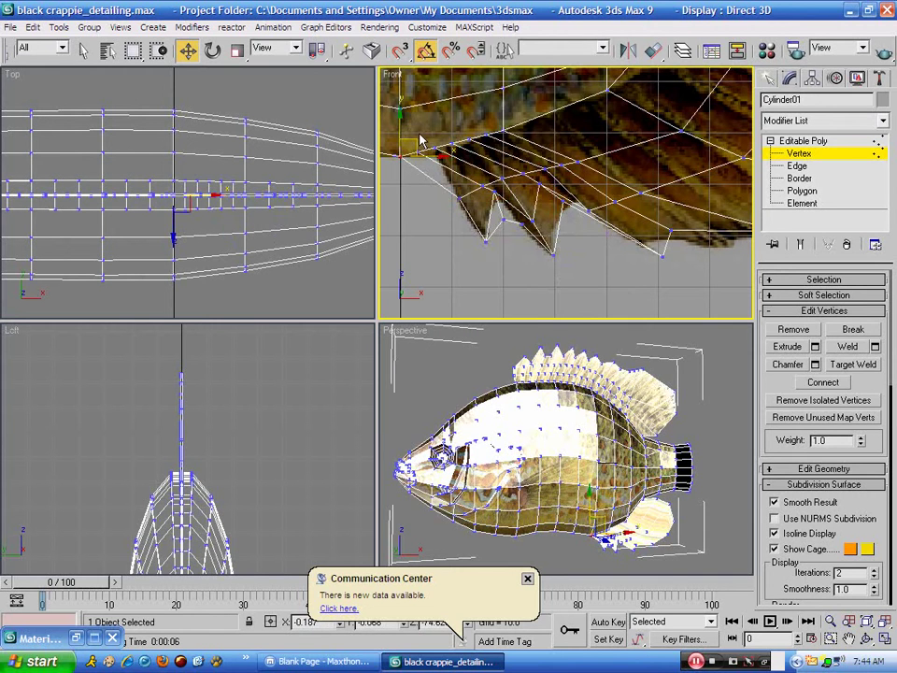
{"action": "left_click", "coordinate": [438, 133]}
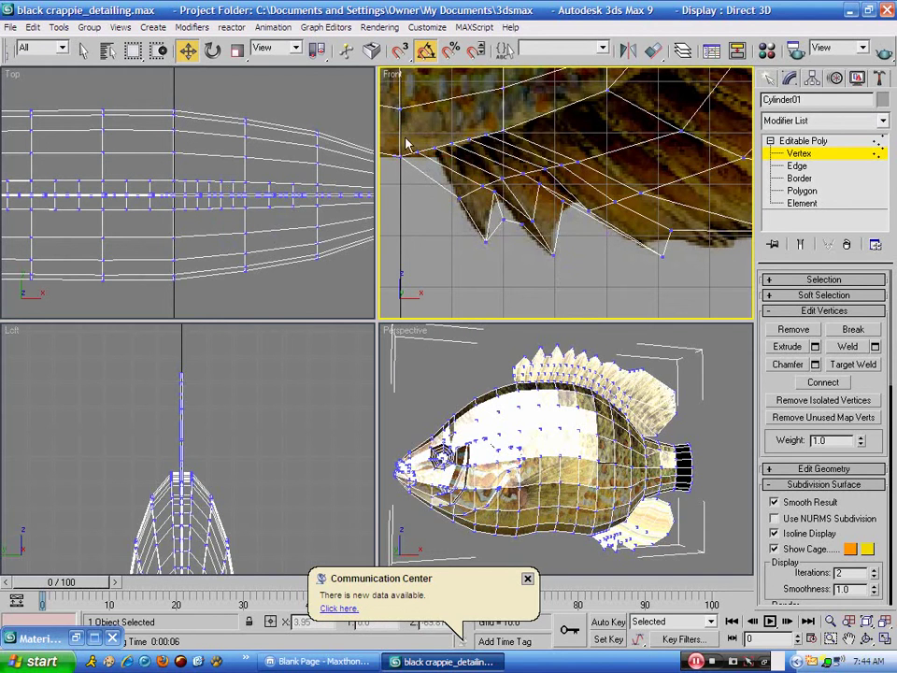
{"action": "left_click_drag", "start_coordinate": [426, 171], "coordinate": [429, 131]}
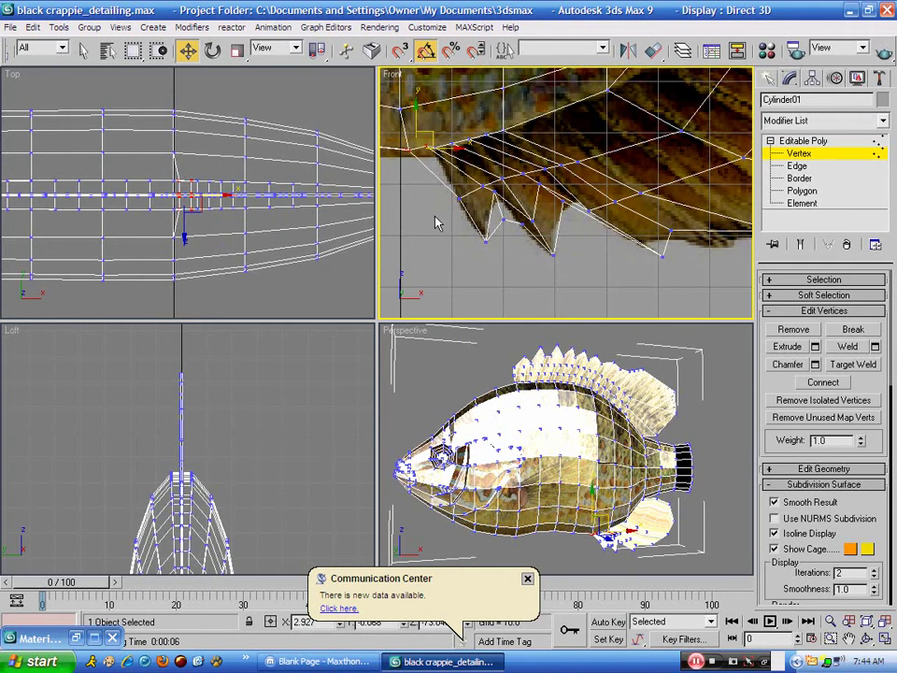
{"action": "key", "text": "ctrl+z"}
- Move the front vertices of the anal fin's base back to where the fin begins in the reference image
{"action": "left_click", "coordinate": [395, 145]}
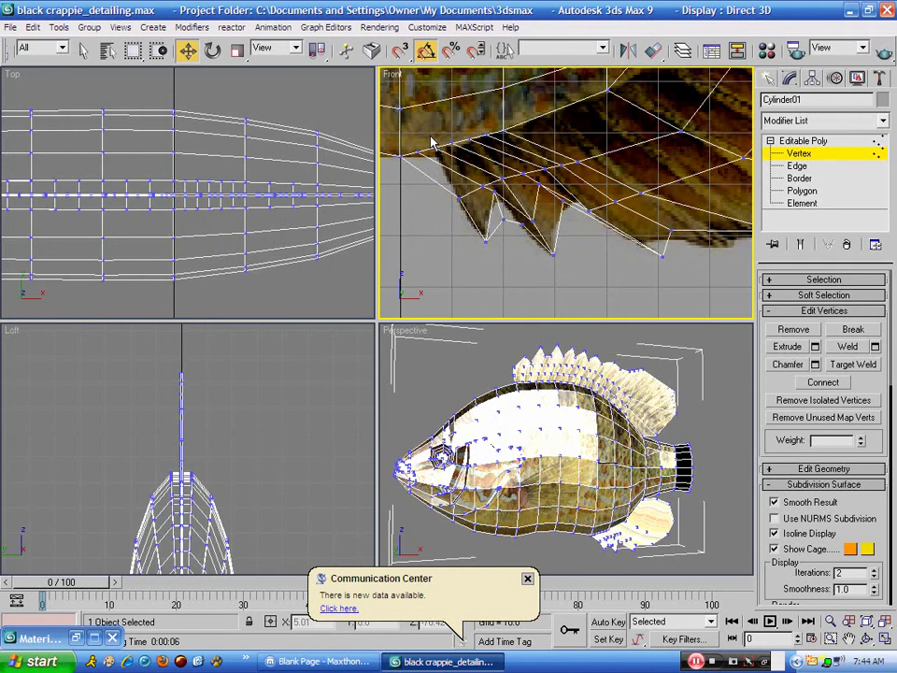
{"action": "left_click_drag", "start_coordinate": [443, 155], "coordinate": [455, 166]}
{"action": "left_click", "coordinate": [465, 142]}
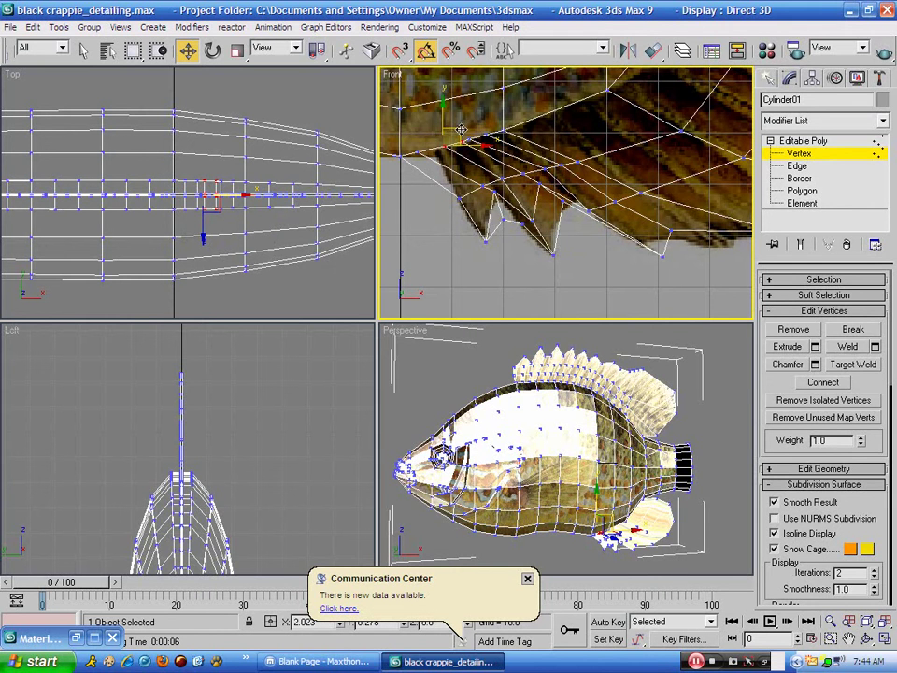
{"action": "left_click_drag", "start_coordinate": [461, 129], "coordinate": [396, 178]}
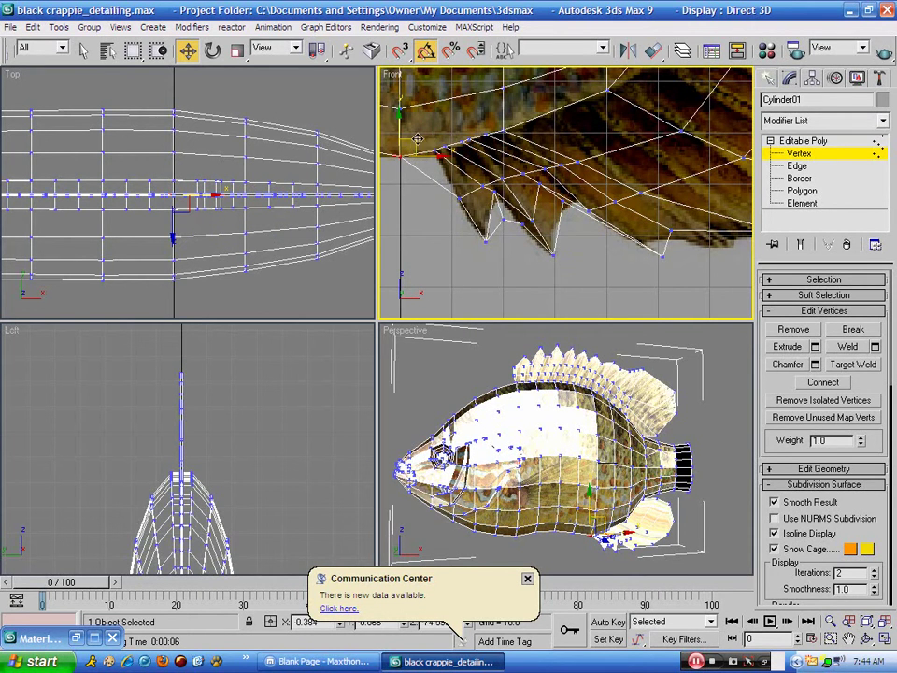
{"action": "left_click_drag", "start_coordinate": [417, 139], "coordinate": [439, 142]}
- Render the perspective view with NURMS subdivision enabled to check the fin, and disable the subdivision
{"action": "scroll", "coordinate": [426, 188], "scroll_direction": "down", "scroll_amount": 2}
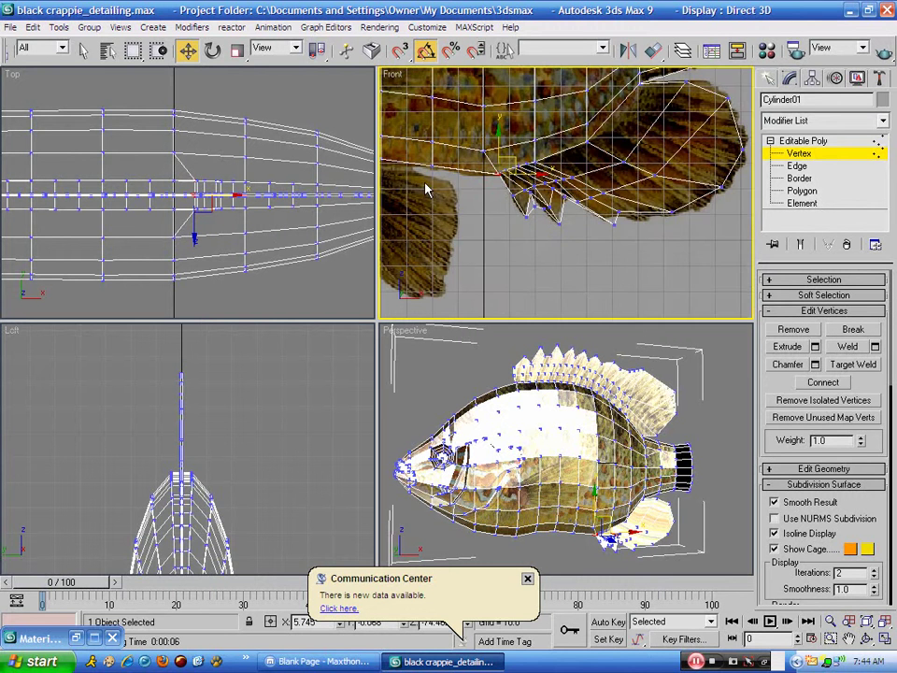
{"action": "scroll", "coordinate": [426, 190], "scroll_direction": "up", "scroll_amount": 2}
{"action": "scroll", "coordinate": [428, 192], "scroll_direction": "up", "scroll_amount": 1}
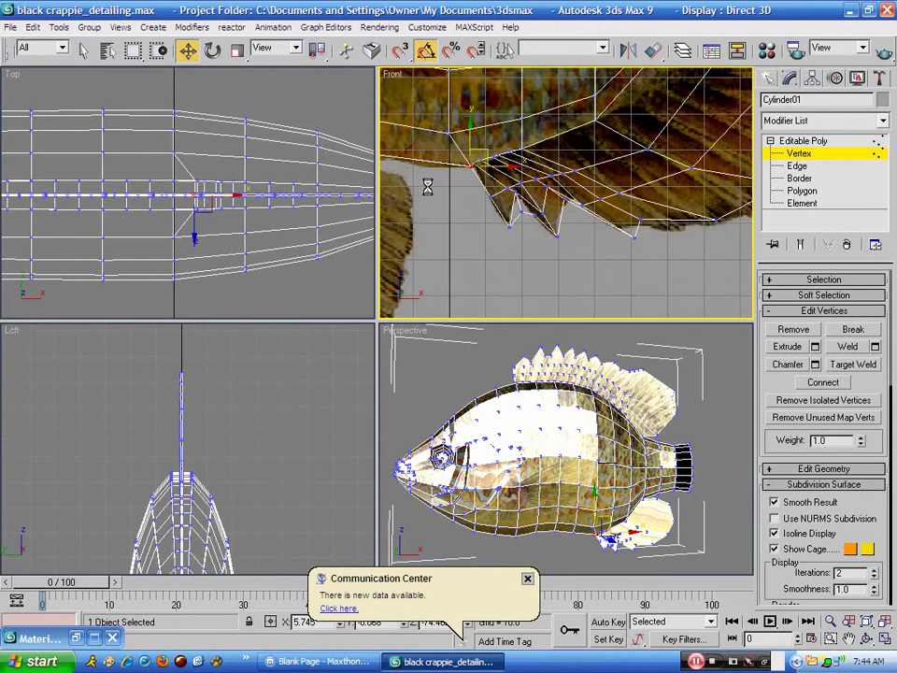
{"action": "left_click", "coordinate": [775, 519]}
{"action": "key", "text": "shift+q"}
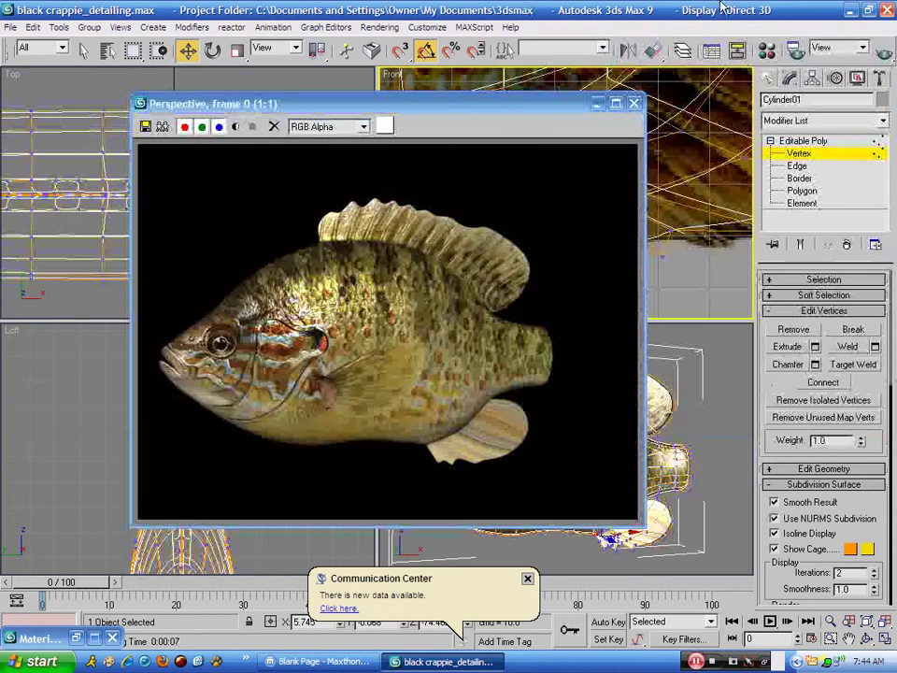
{"action": "left_click", "coordinate": [774, 518]}
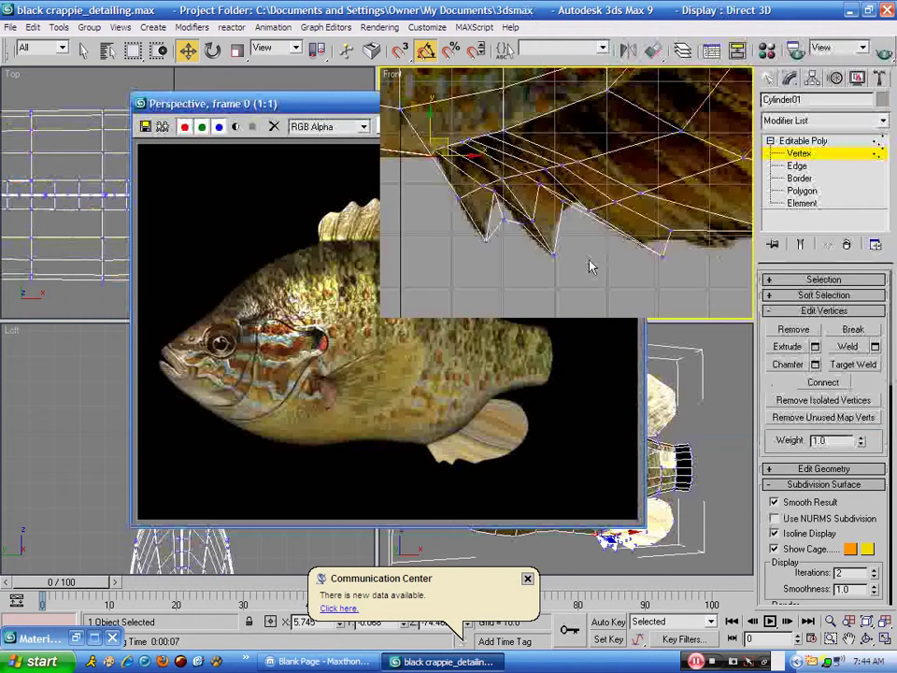
- Save the scene and add an Unwrap UVW modifier to the fish model
{"action": "left_click", "coordinate": [14, 28]}
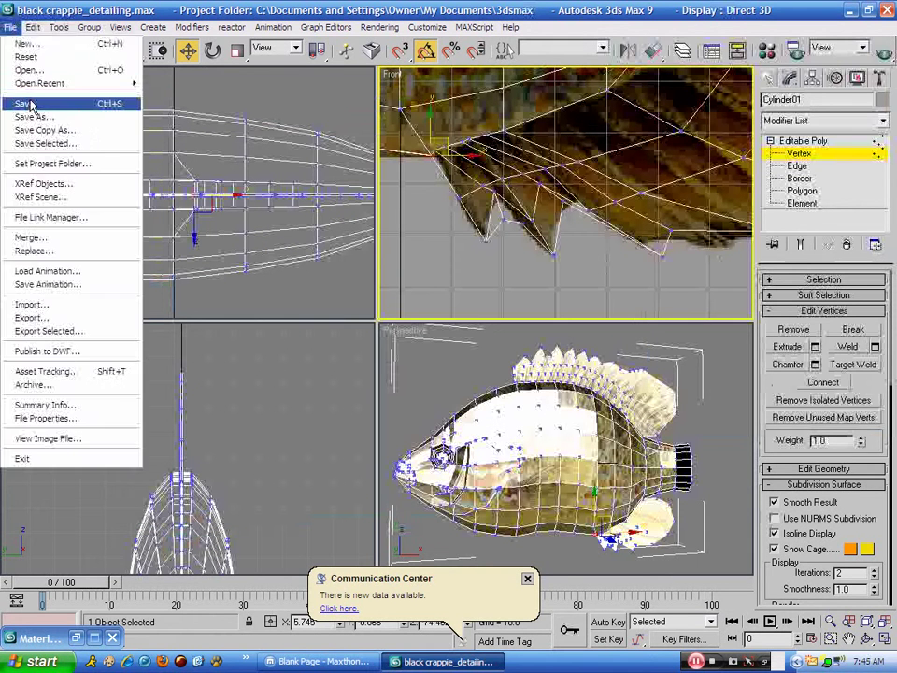
{"action": "left_click", "coordinate": [32, 105]}
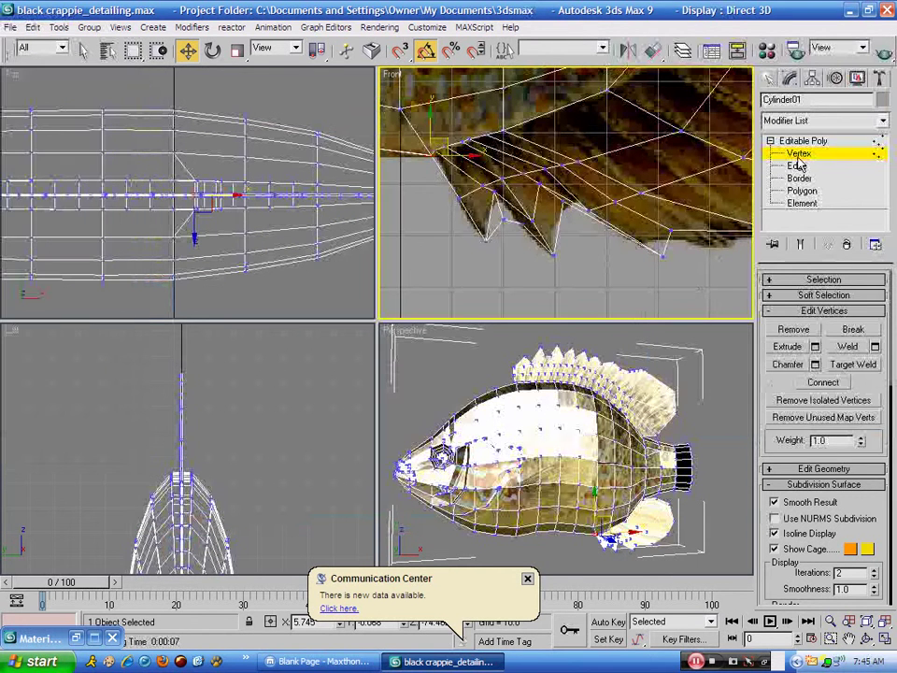
{"action": "left_click", "coordinate": [832, 154]}
{"action": "left_click", "coordinate": [885, 122]}
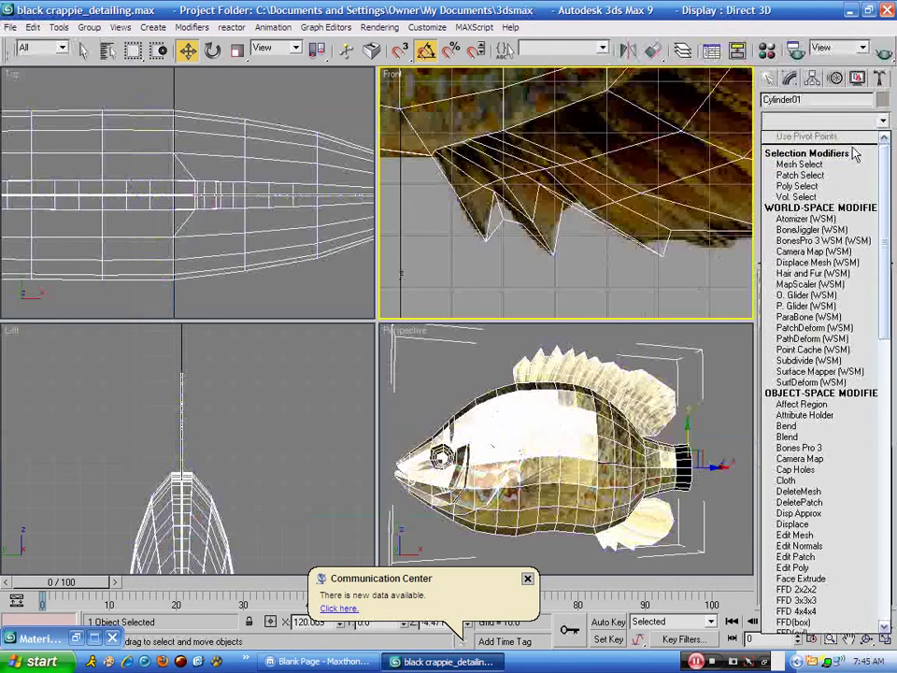
{"action": "key", "text": "u"}
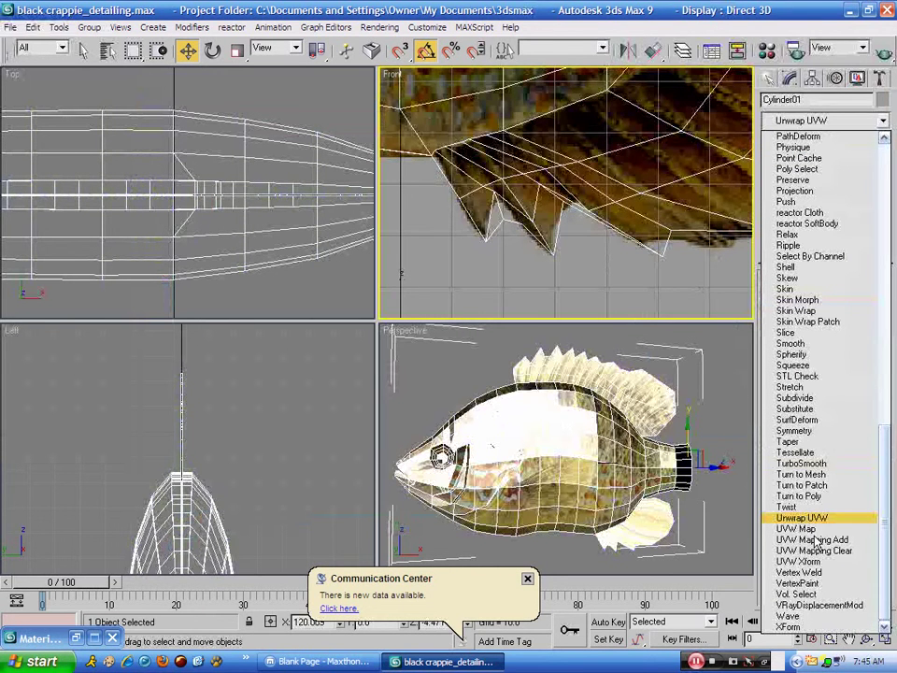
{"action": "key", "text": "Return"}
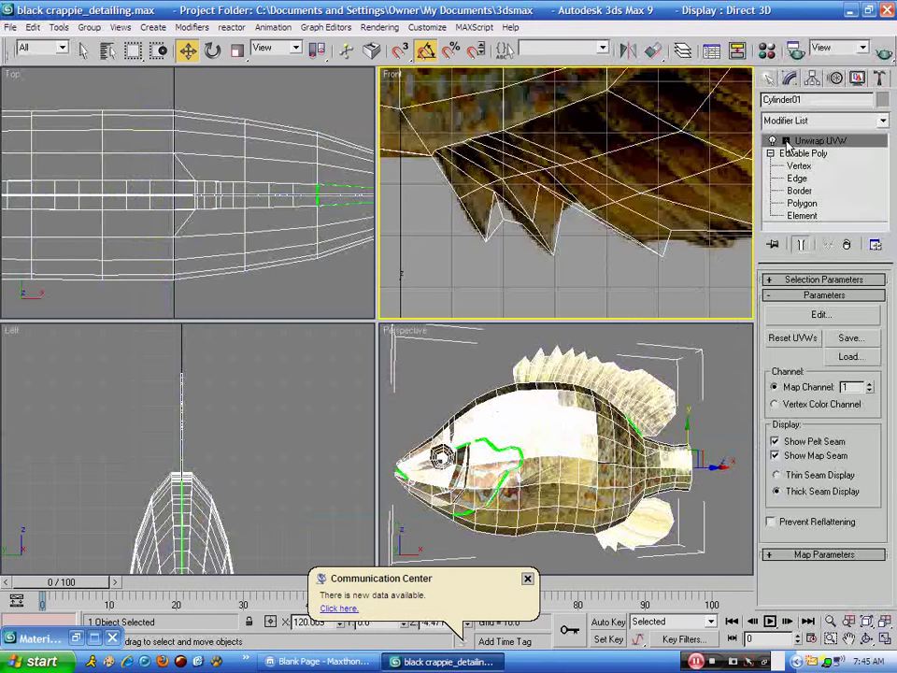
- Select the anal fin's faces from the front view at the Unwrap UVW Face level
{"action": "left_click", "coordinate": [812, 177]}
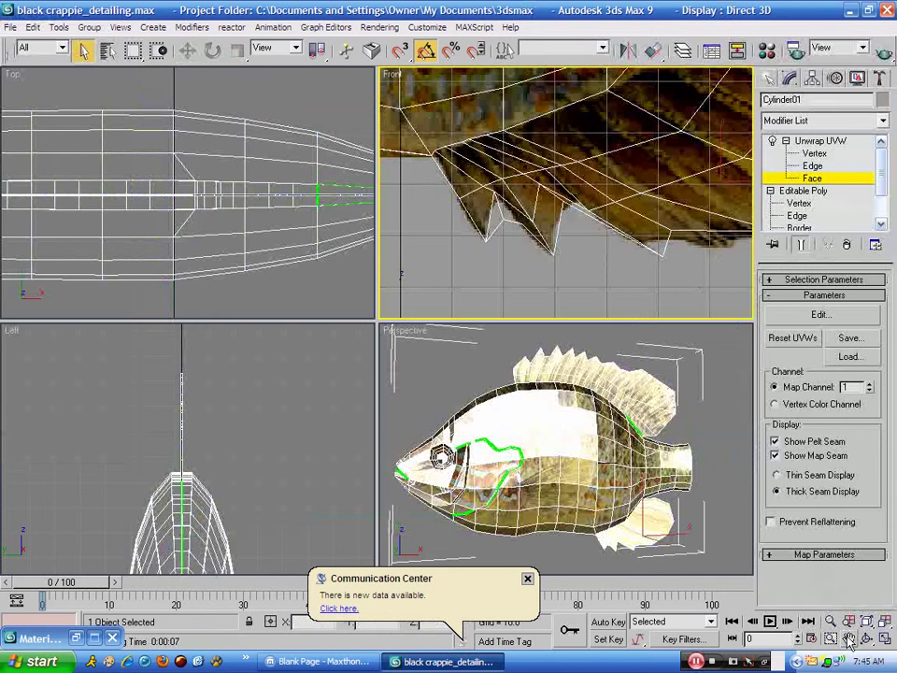
{"action": "middle_click_drag", "start_coordinate": [654, 286], "coordinate": [559, 300]}
{"action": "scroll", "coordinate": [561, 299], "scroll_direction": "down", "scroll_amount": 4}
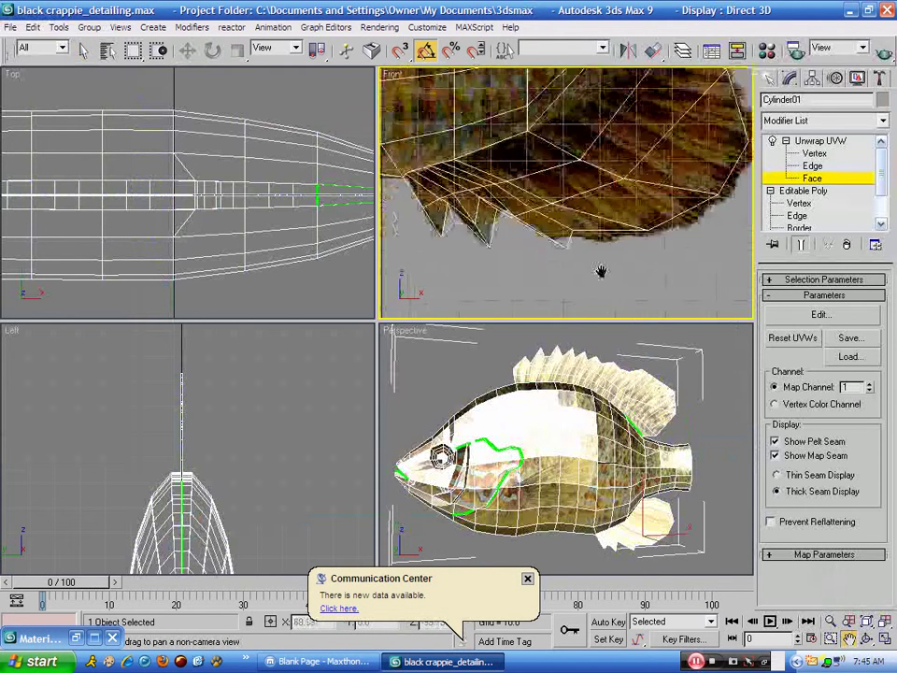
{"action": "scroll", "coordinate": [598, 271], "scroll_direction": "up", "scroll_amount": 3}
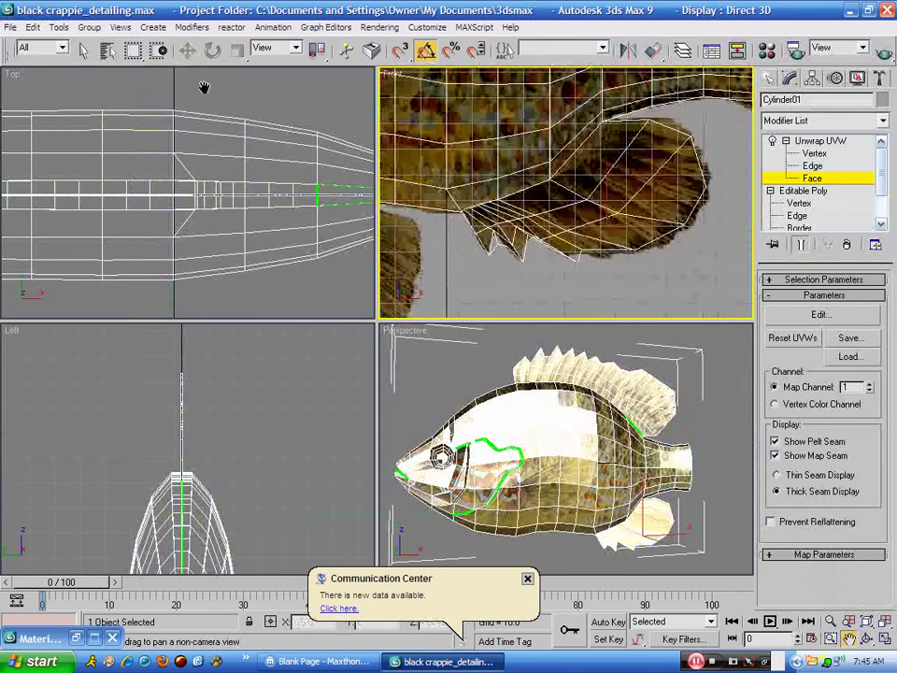
{"action": "left_click_drag", "start_coordinate": [701, 258], "coordinate": [458, 224]}
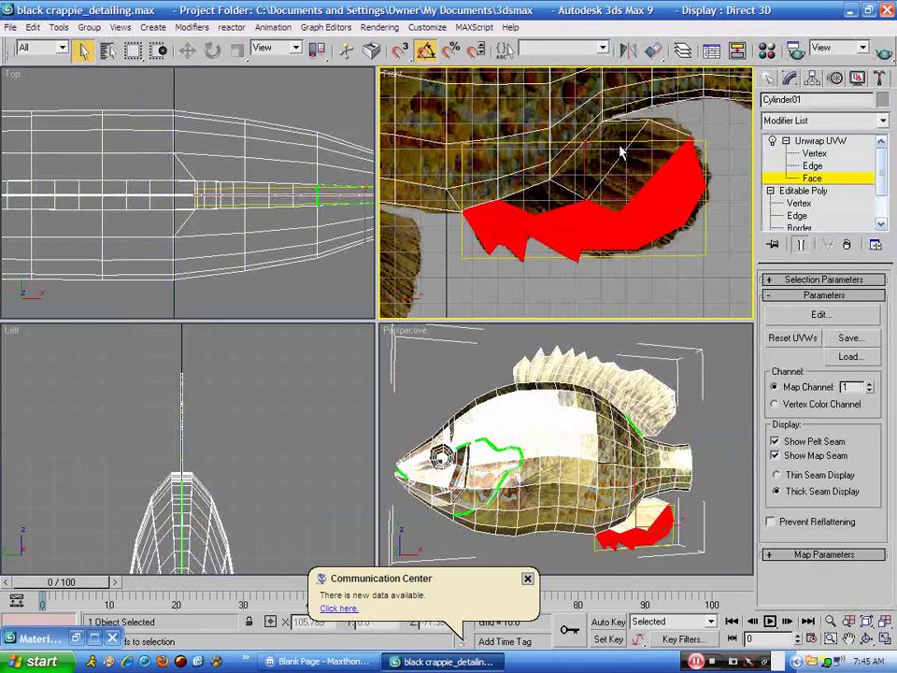
{"action": "left_click_drag", "start_coordinate": [613, 139], "coordinate": [607, 301], "text": "ctrl"}
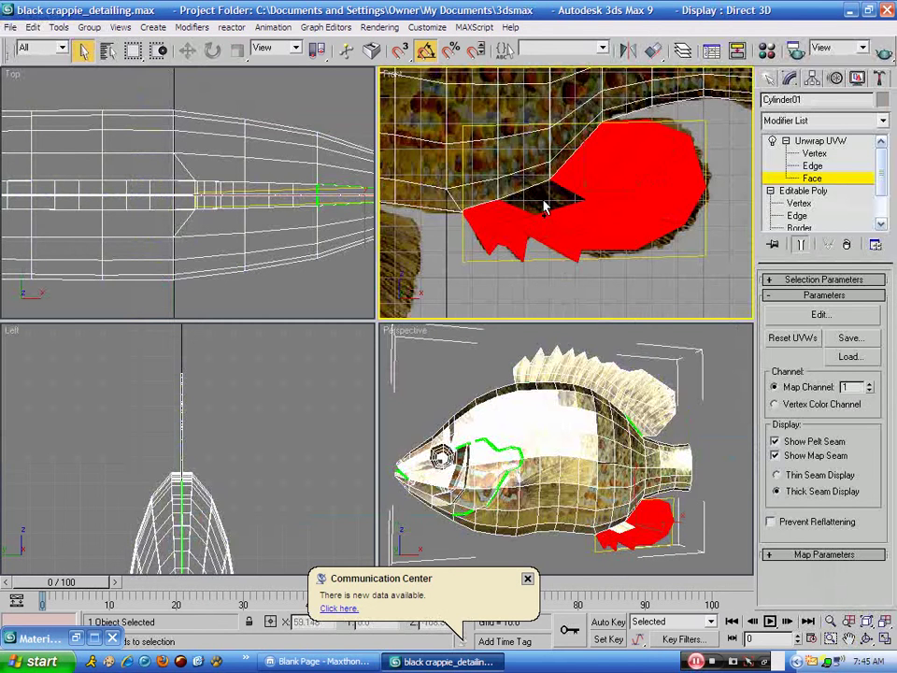
- Change the Front viewport to the Back view and add the fin's faces on that side to the selection
{"action": "right_click", "coordinate": [392, 75]}
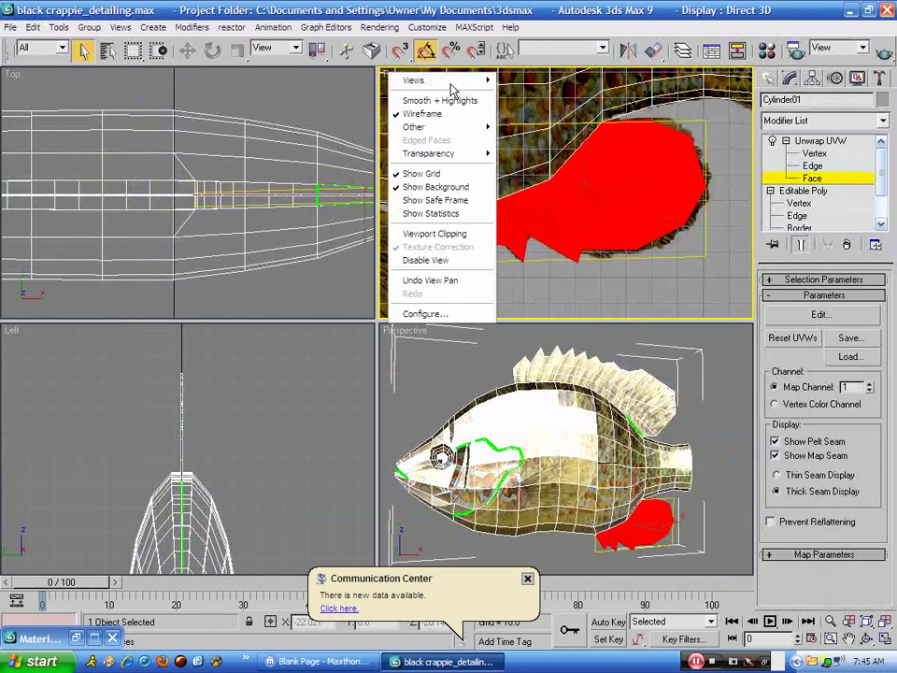
{"action": "mouse_move", "coordinate": [461, 83]}
{"action": "left_click", "coordinate": [515, 120]}
{"action": "scroll", "coordinate": [585, 300], "scroll_direction": "up", "scroll_amount": 3}
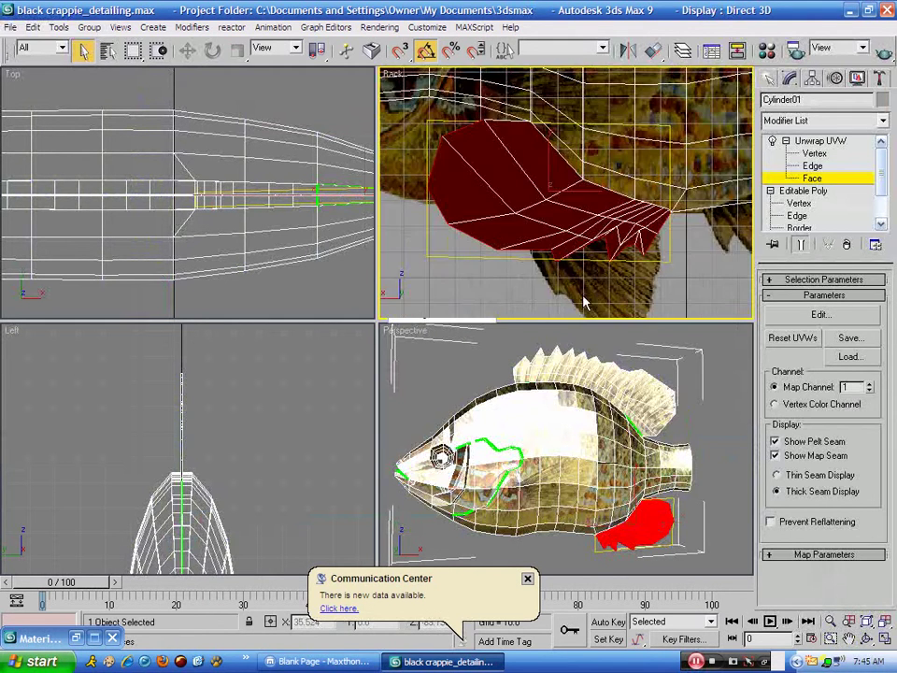
{"action": "left_click_drag", "start_coordinate": [669, 301], "coordinate": [507, 222]}
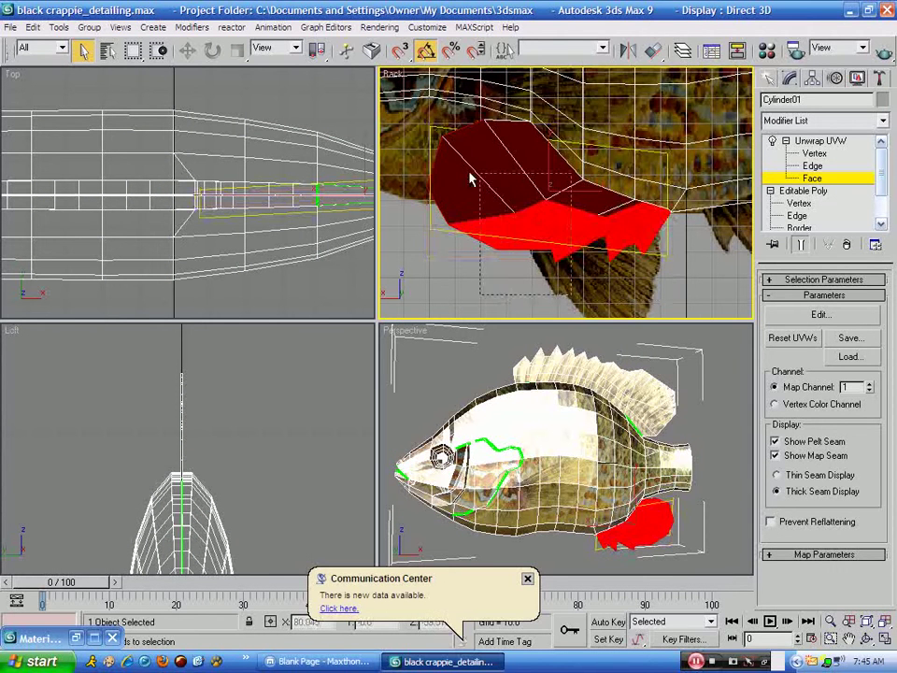
{"action": "left_click_drag", "start_coordinate": [461, 181], "coordinate": [614, 287]}
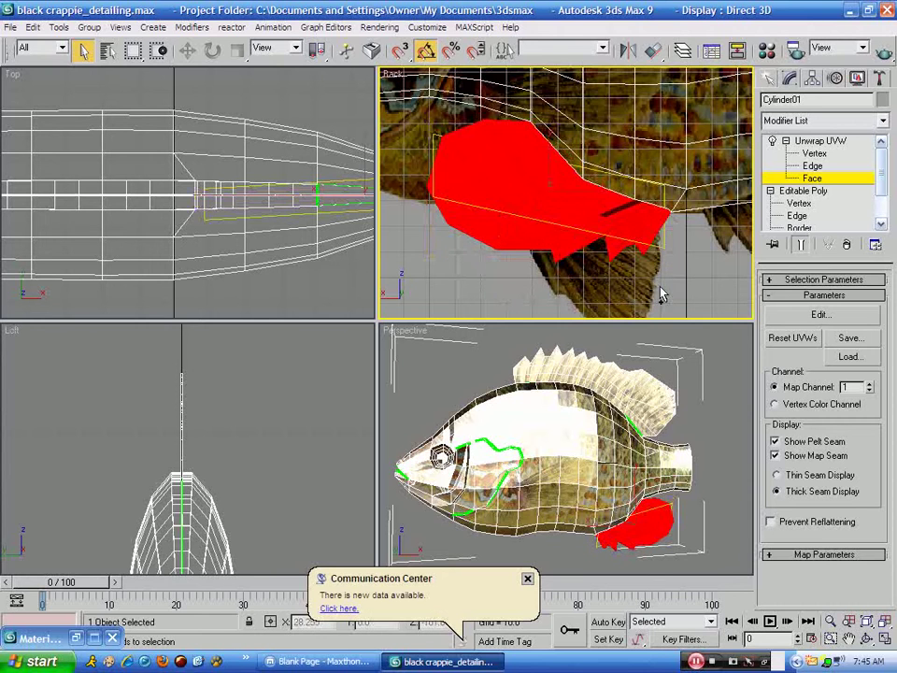
{"action": "left_click", "coordinate": [603, 209], "text": "ctrl"}
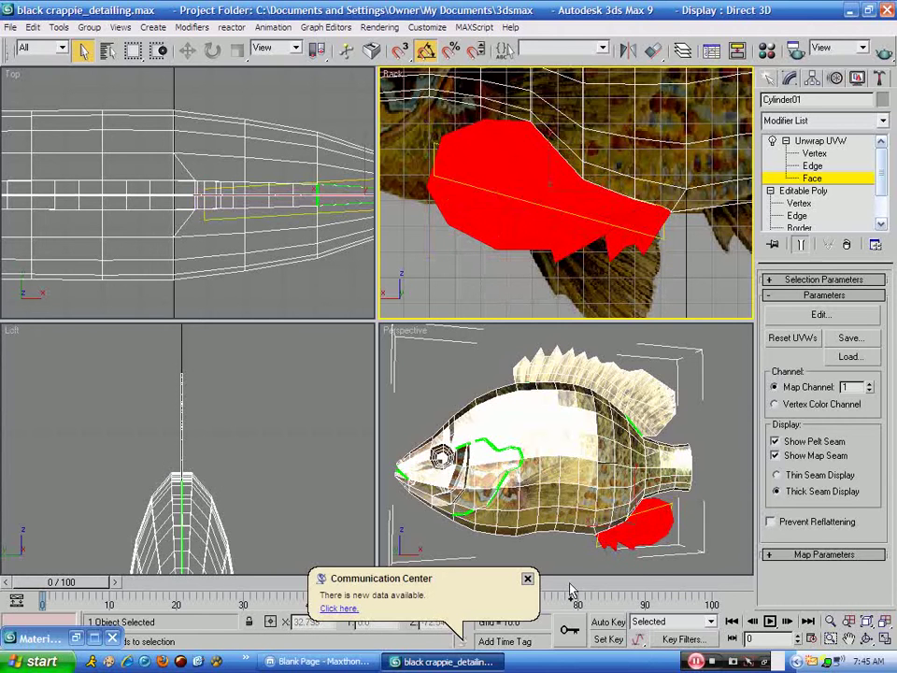
- Add the anal fin's remaining edge faces to the selection, using the Left and Perspective views
{"action": "left_click", "coordinate": [848, 640]}
{"action": "left_click_drag", "start_coordinate": [257, 516], "coordinate": [204, 301]}
{"action": "left_click_drag", "start_coordinate": [240, 498], "coordinate": [243, 308]}
{"action": "left_click_drag", "start_coordinate": [250, 434], "coordinate": [194, 475]}
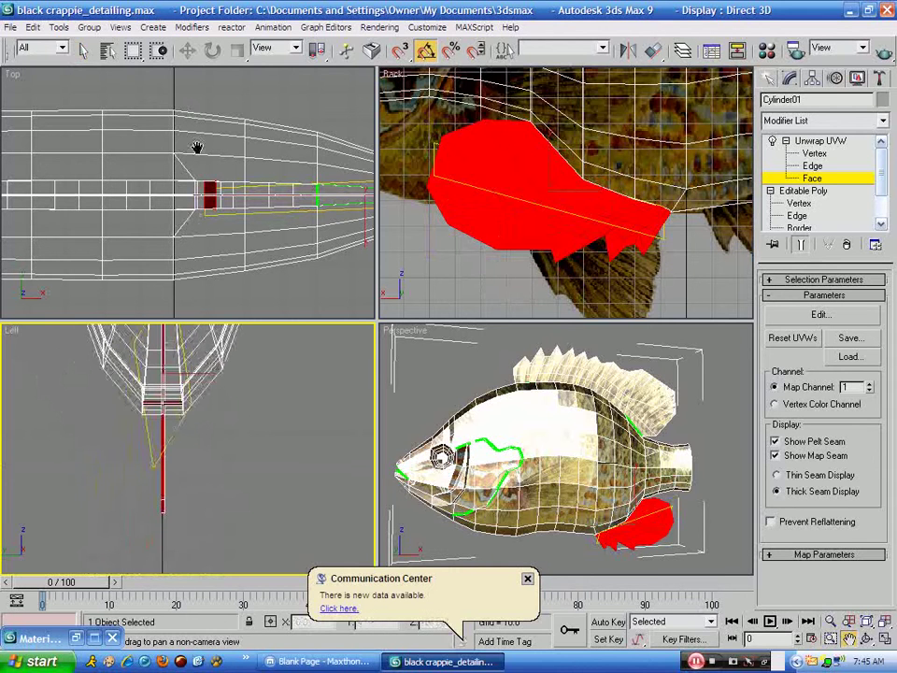
{"action": "left_click", "coordinate": [88, 52]}
{"action": "left_click_drag", "start_coordinate": [190, 544], "coordinate": [133, 427]}
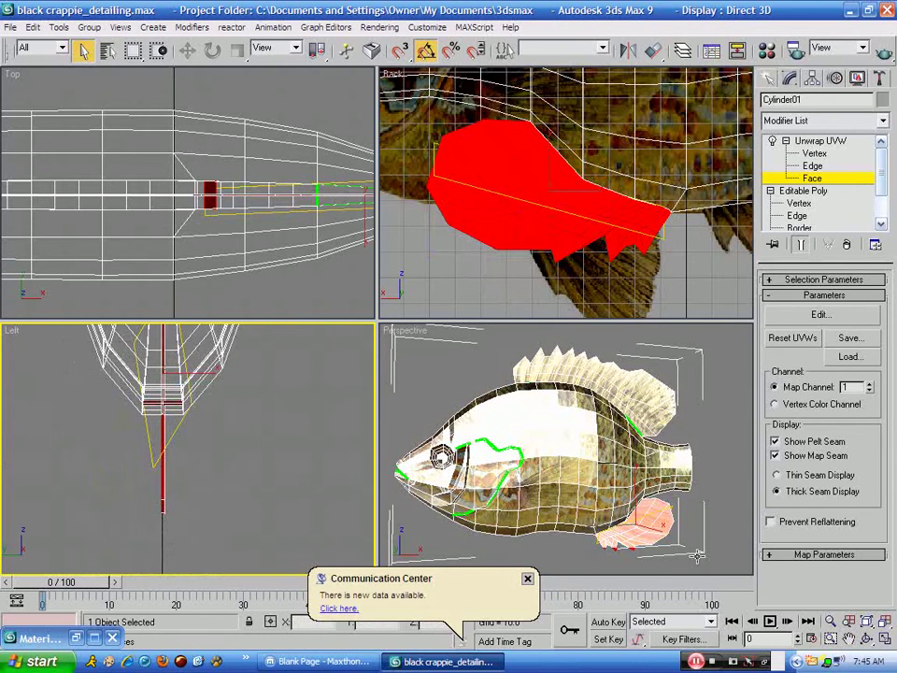
{"action": "left_click_drag", "start_coordinate": [703, 559], "coordinate": [659, 516]}
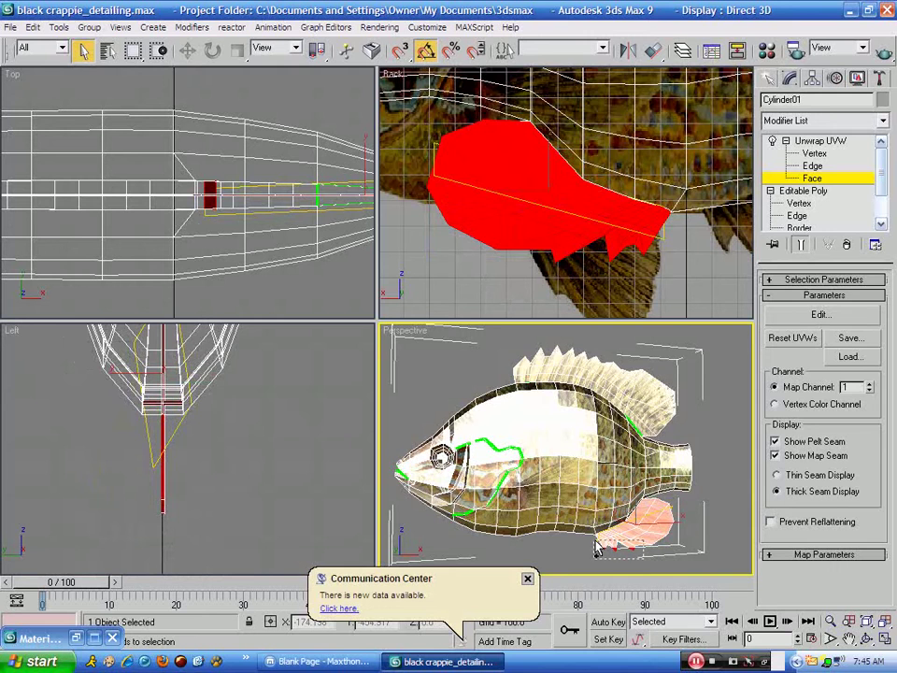
- Change the Back viewport to the Front view
{"action": "right_click", "coordinate": [665, 274]}
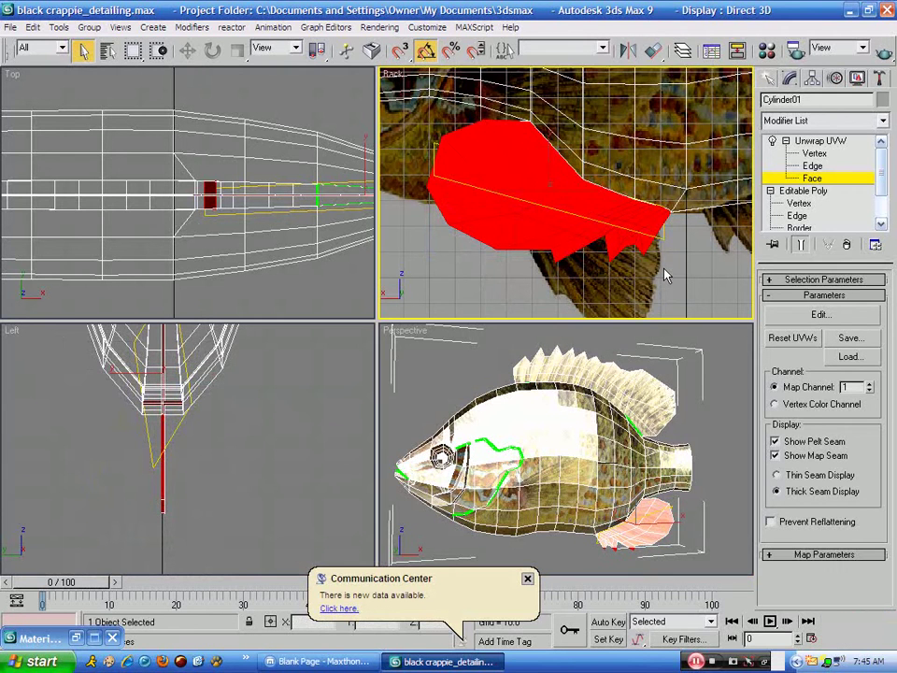
{"action": "left_click", "coordinate": [828, 296]}
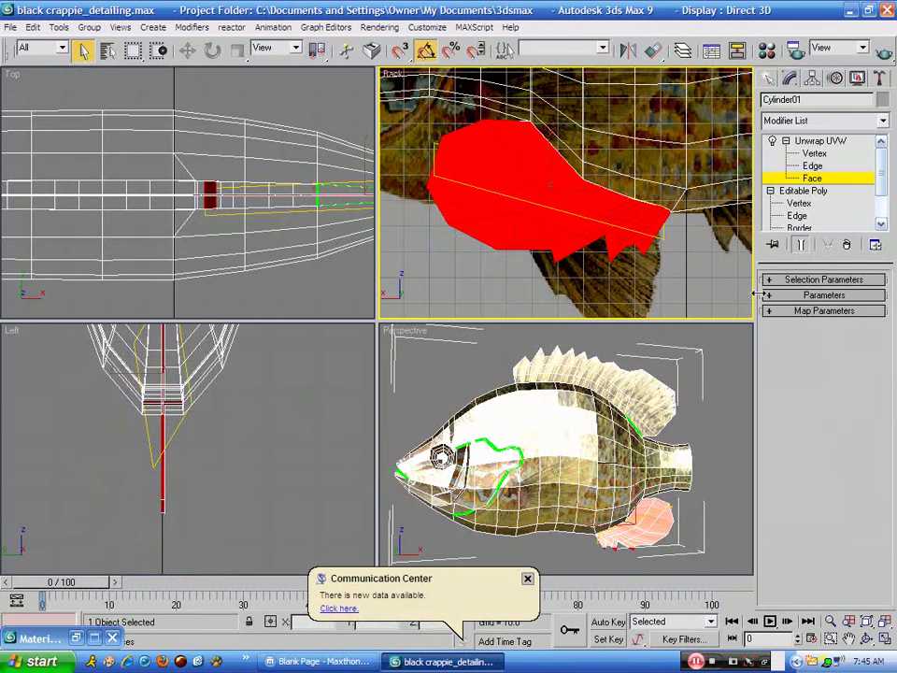
{"action": "right_click", "coordinate": [395, 75]}
{"action": "mouse_move", "coordinate": [439, 82]}
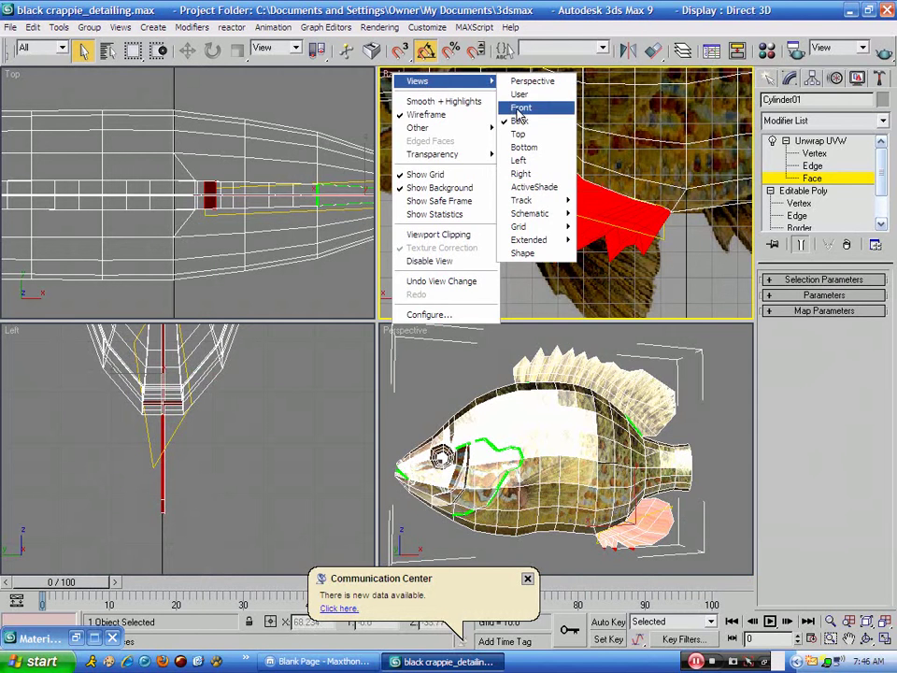
{"action": "left_click", "coordinate": [538, 107]}
- Apply a planar map to the selected anal fin faces and align it to the Front view
{"action": "left_click", "coordinate": [826, 295]}
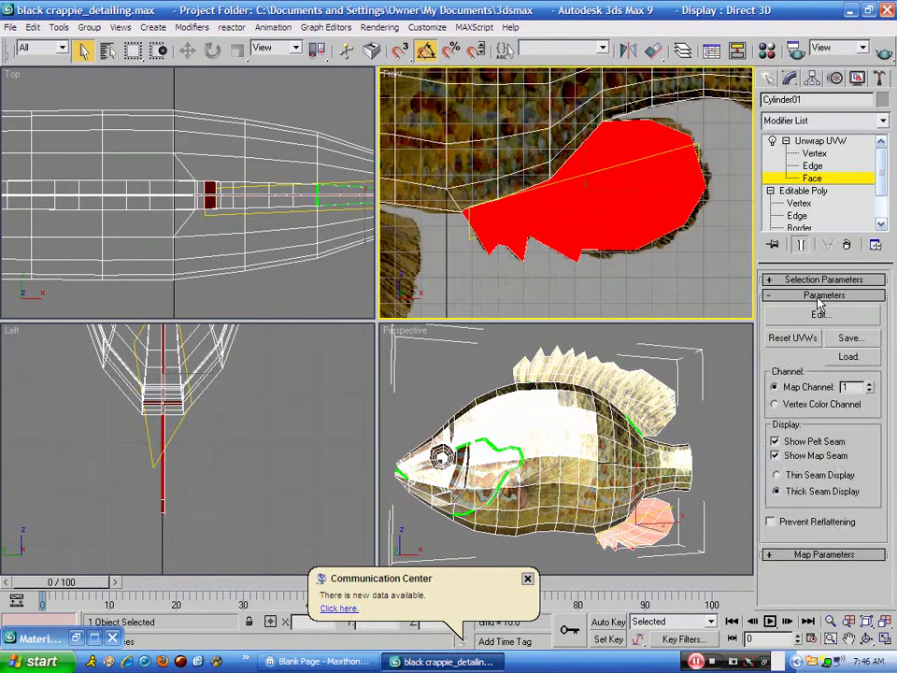
{"action": "left_click", "coordinate": [824, 295]}
{"action": "left_click", "coordinate": [818, 315]}
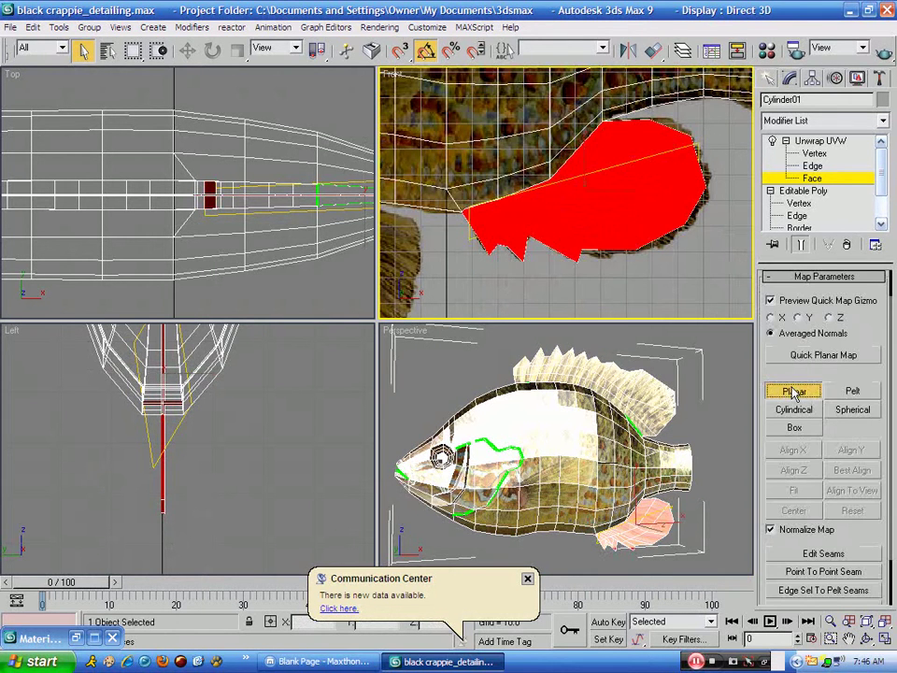
{"action": "left_click", "coordinate": [795, 391]}
{"action": "left_click", "coordinate": [846, 493]}
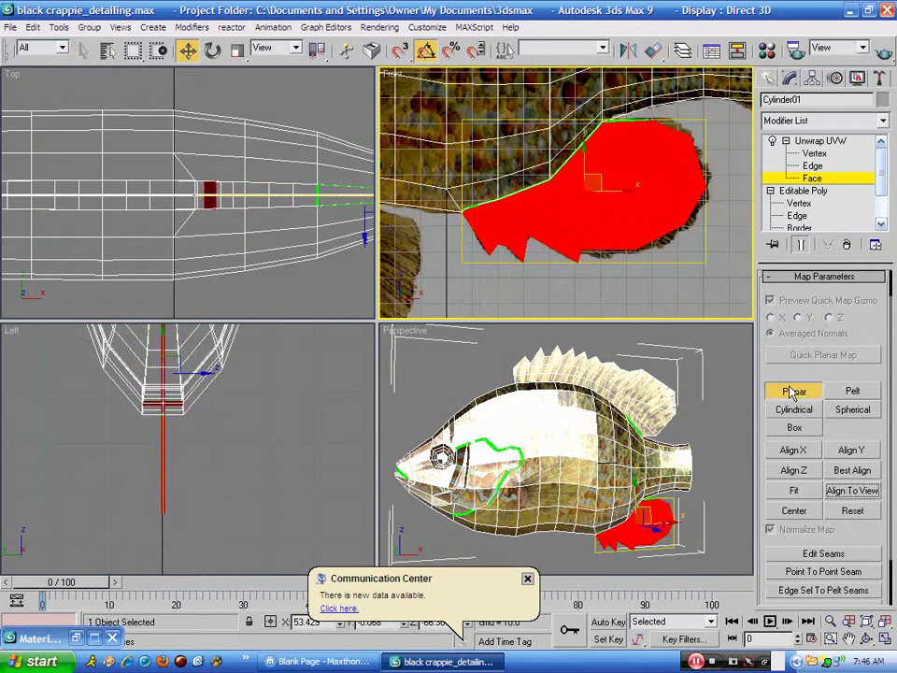
- Open the UVW editor and show Map #1 (pumpkinseed.jpg) as its background
{"action": "left_click", "coordinate": [817, 276]}
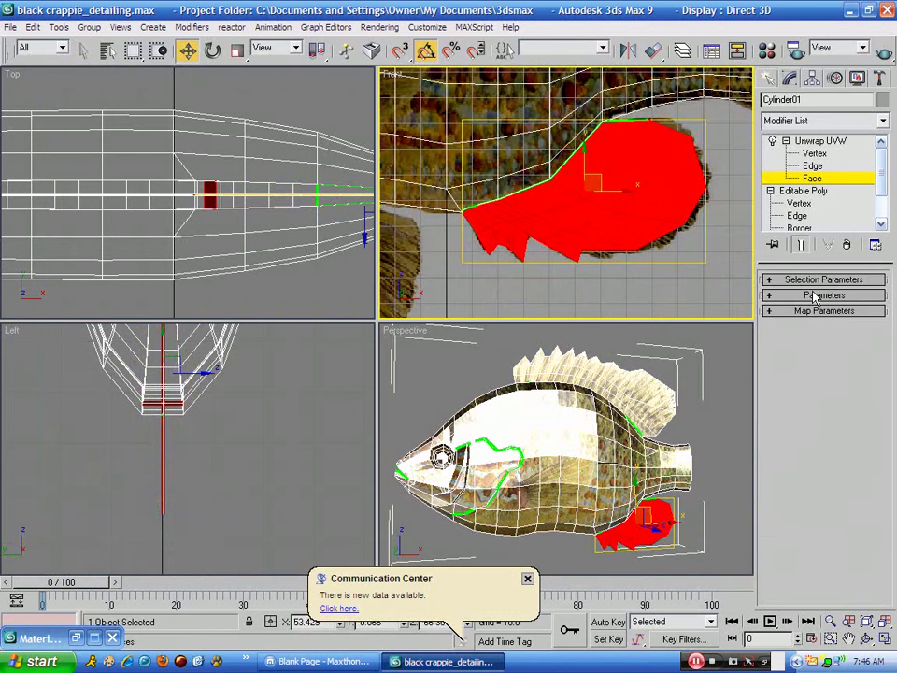
{"action": "left_click", "coordinate": [813, 296]}
{"action": "left_click", "coordinate": [811, 316]}
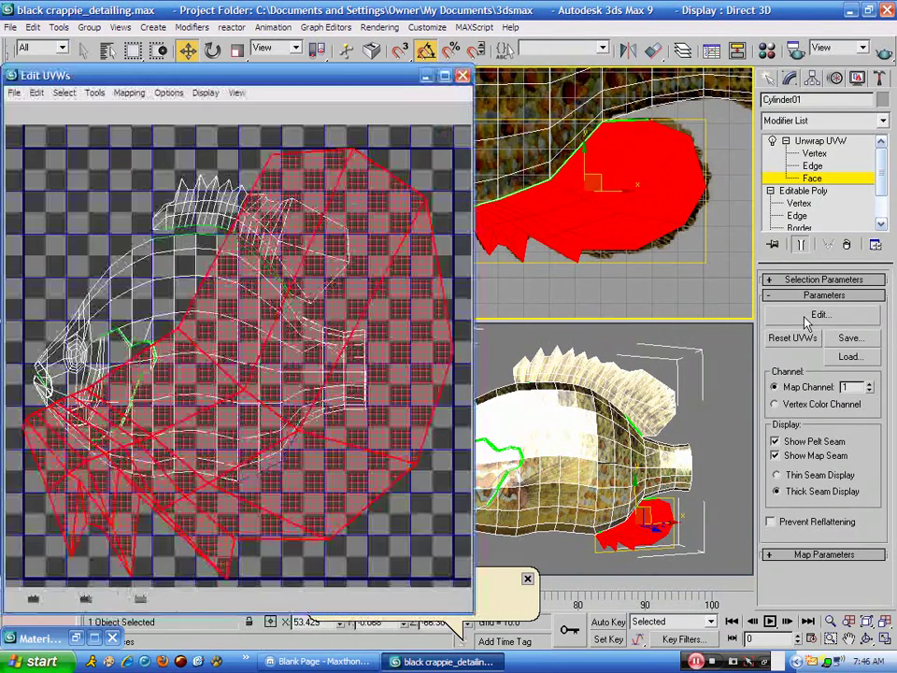
{"action": "left_click", "coordinate": [819, 179]}
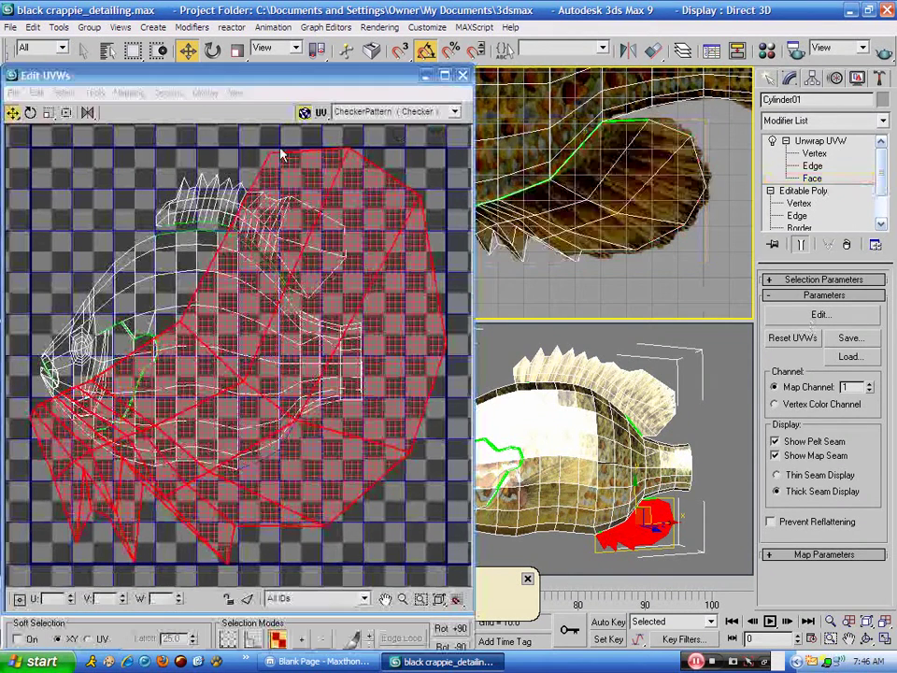
{"action": "left_click", "coordinate": [454, 112]}
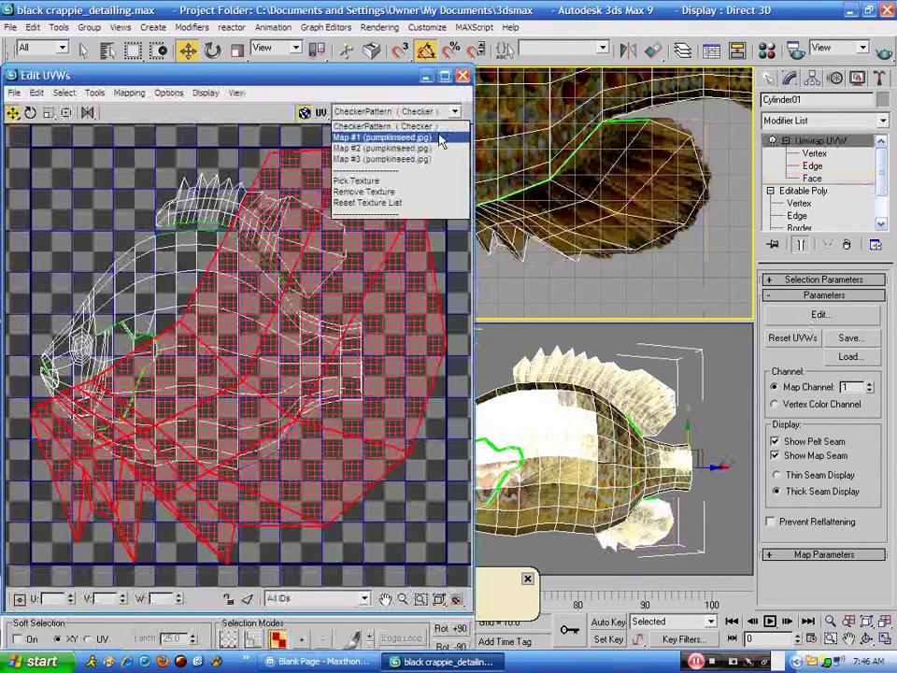
{"action": "left_click", "coordinate": [355, 134]}
- Scale and move the anal fin's UVs with Freeform mode to fit over the anal fin in the image
{"action": "left_click", "coordinate": [67, 112]}
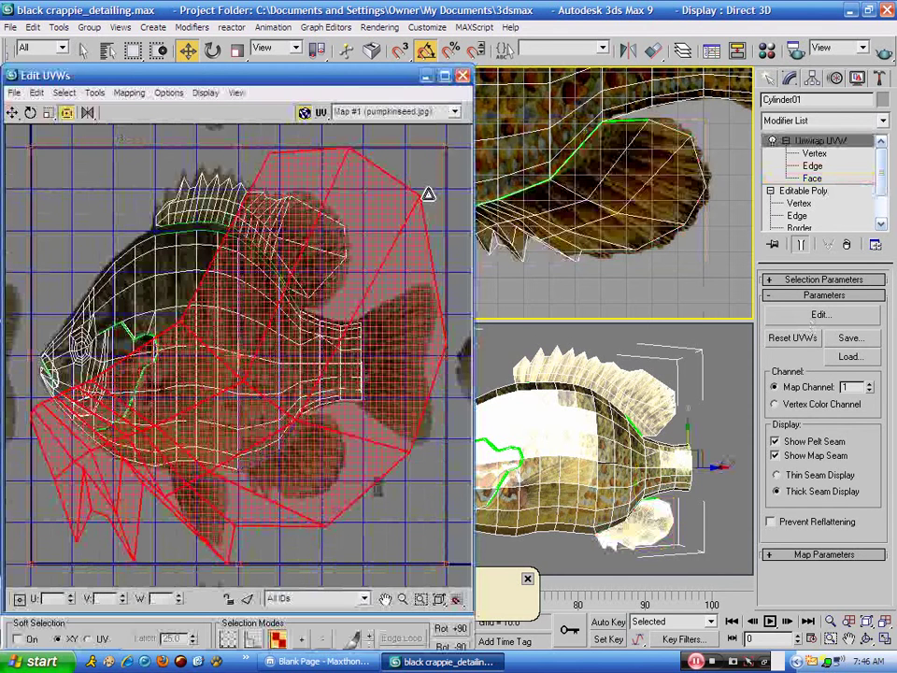
{"action": "left_click_drag", "start_coordinate": [426, 194], "coordinate": [309, 437]}
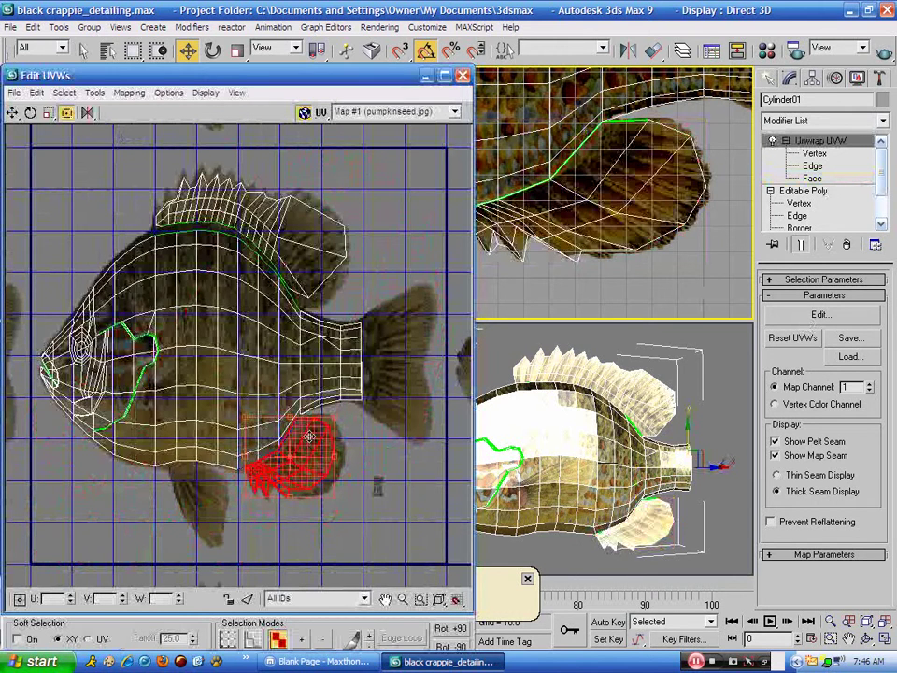
{"action": "scroll", "coordinate": [310, 437], "scroll_direction": "up", "scroll_amount": 2}
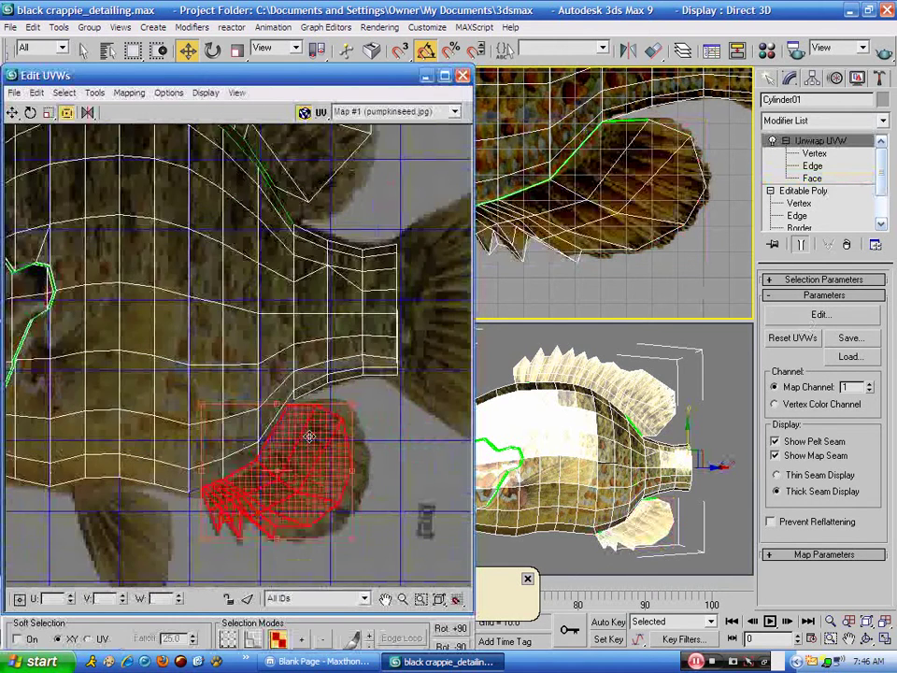
{"action": "mouse_move", "coordinate": [352, 408]}
{"action": "left_mouse_down"}
{"action": "mouse_move", "coordinate": [368, 412]}
{"action": "mouse_move", "coordinate": [361, 420]}
{"action": "left_mouse_up"}
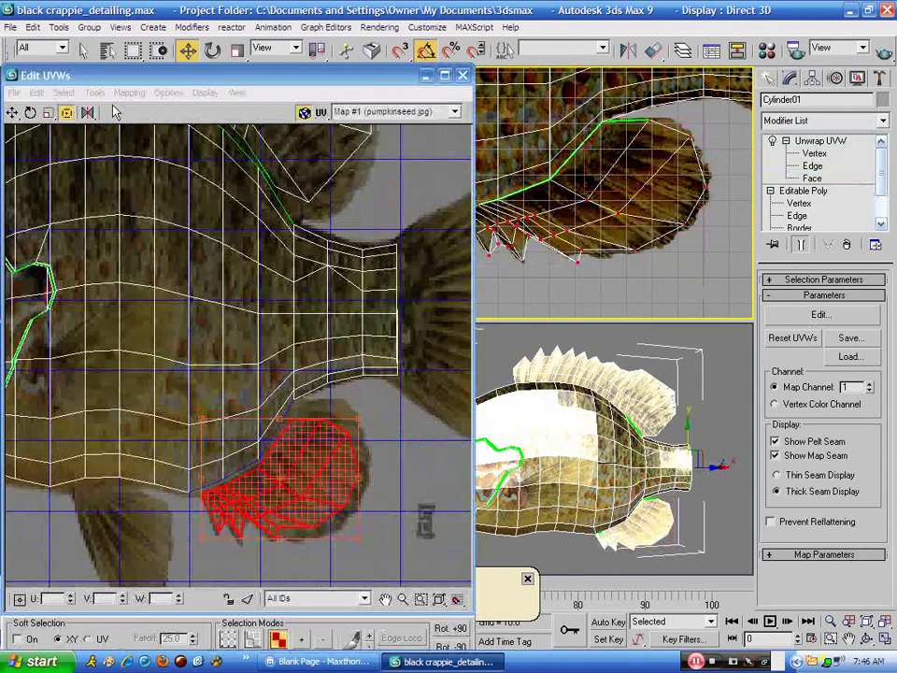
- Adjust the UV vertices along the anal fin's upper edge at Vertex level to follow the fin in the image
{"action": "left_click", "coordinate": [815, 153]}
{"action": "left_click_drag", "start_coordinate": [353, 408], "coordinate": [322, 405]}
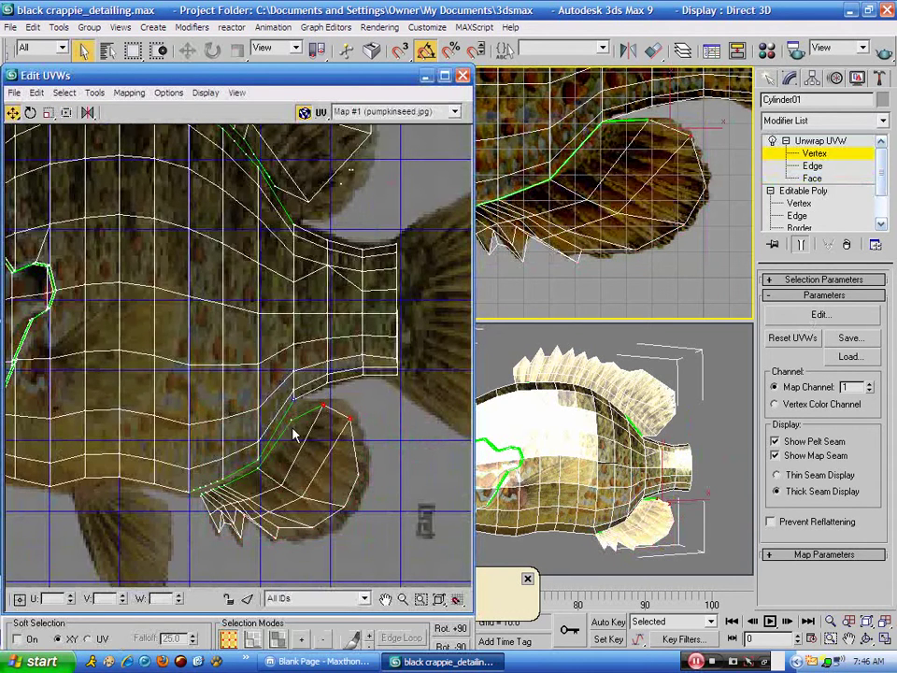
{"action": "left_click", "coordinate": [293, 420]}
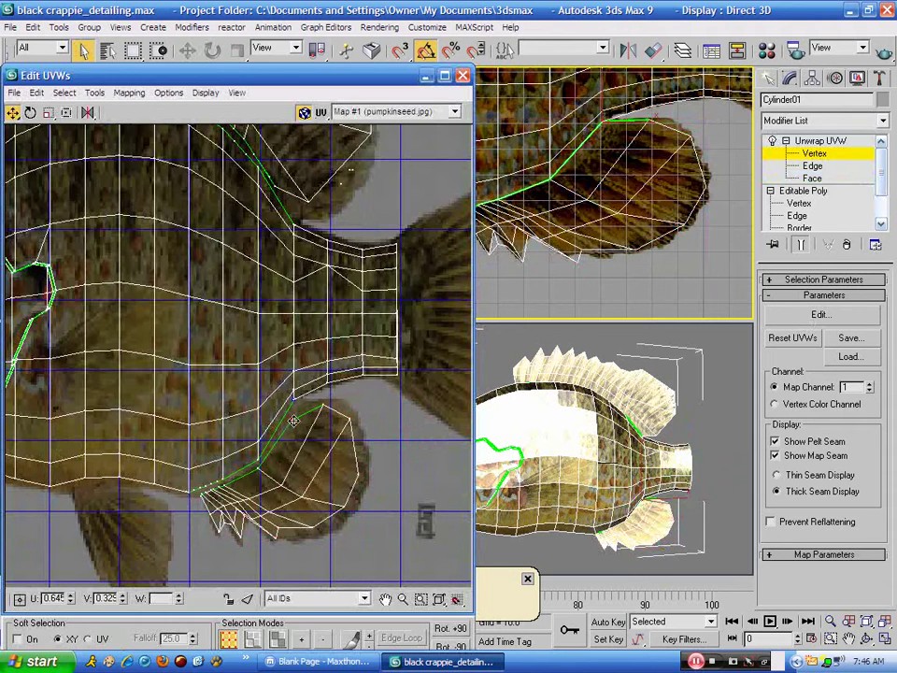
- Move the UV vertices between the anal fin's spines so they lie on the fin texture
{"action": "left_click", "coordinate": [245, 513]}
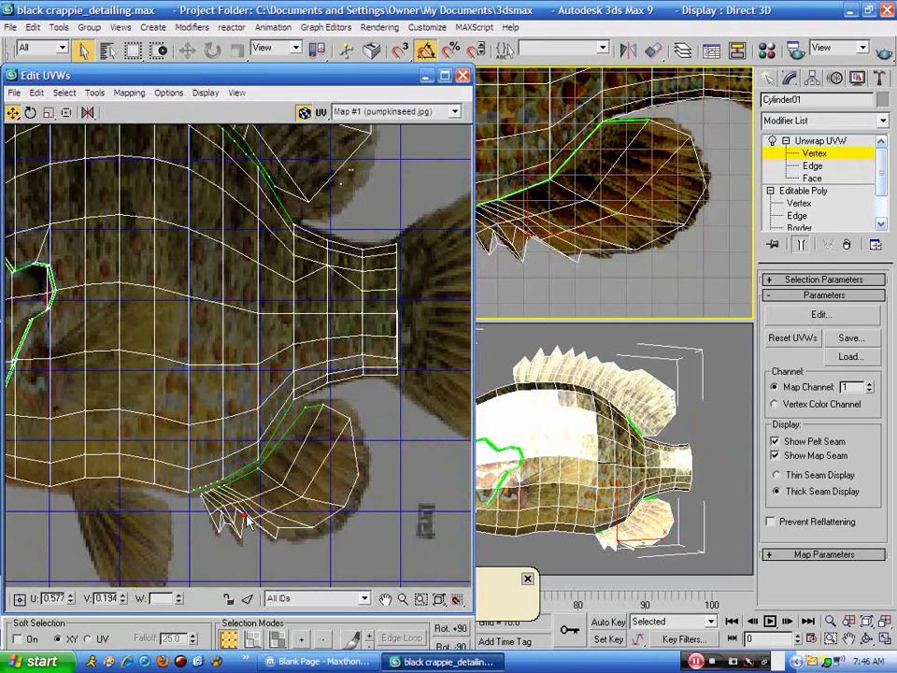
{"action": "left_click_drag", "start_coordinate": [249, 520], "coordinate": [243, 509]}
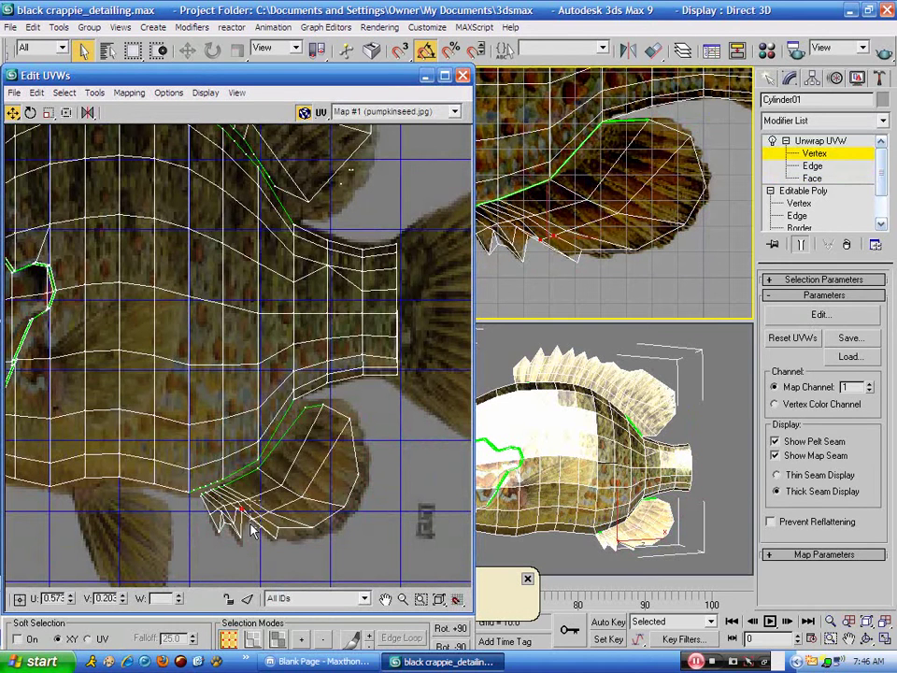
{"action": "left_click_drag", "start_coordinate": [250, 526], "coordinate": [255, 517]}
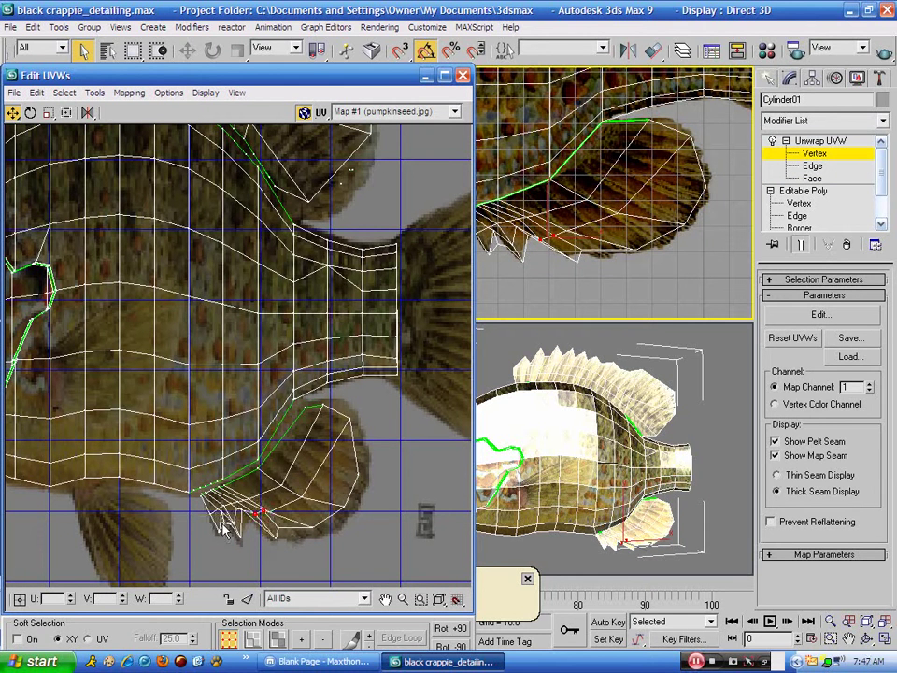
{"action": "left_click", "coordinate": [224, 520]}
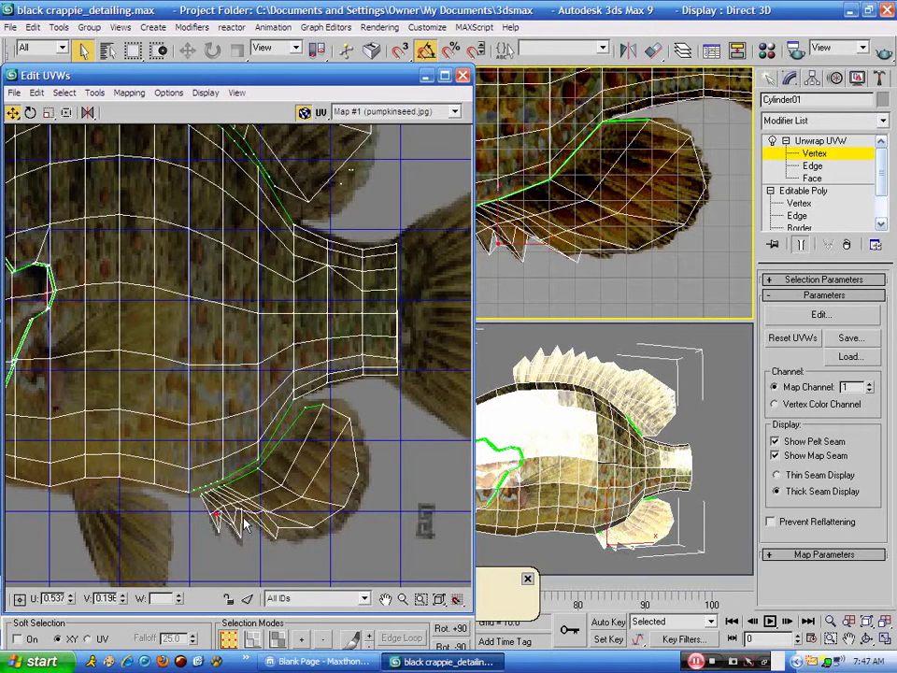
{"action": "scroll", "coordinate": [244, 526], "scroll_direction": "up", "scroll_amount": 5}
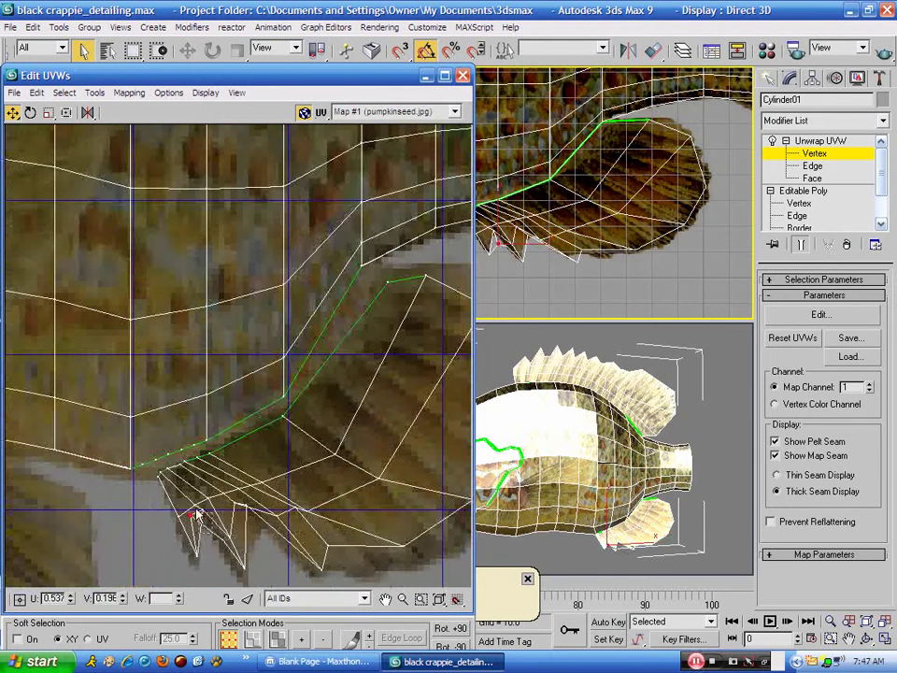
{"action": "left_click_drag", "start_coordinate": [193, 503], "coordinate": [187, 503]}
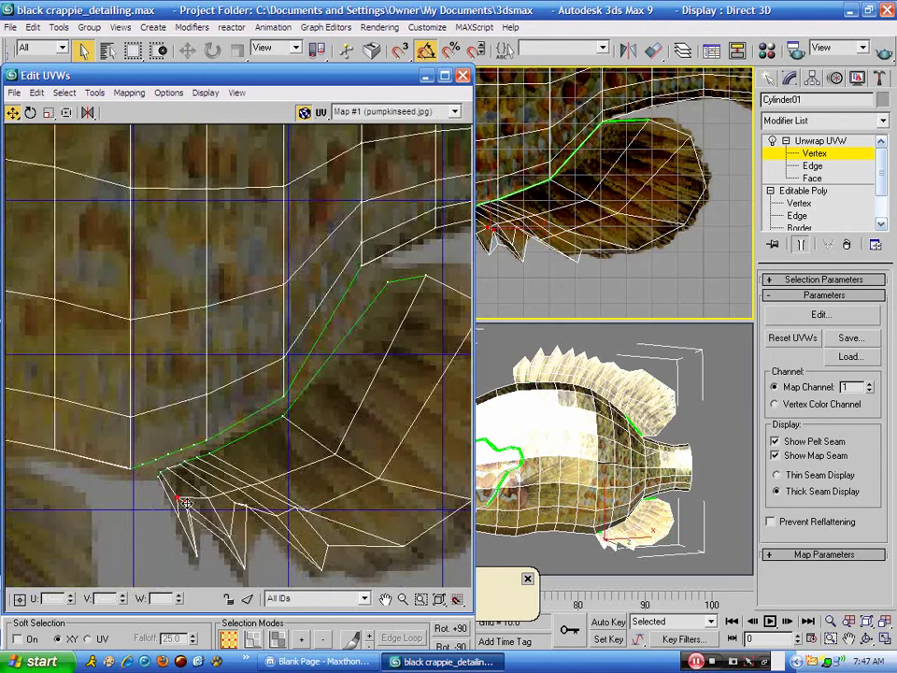
{"action": "scroll", "coordinate": [278, 492], "scroll_direction": "down", "scroll_amount": 3}
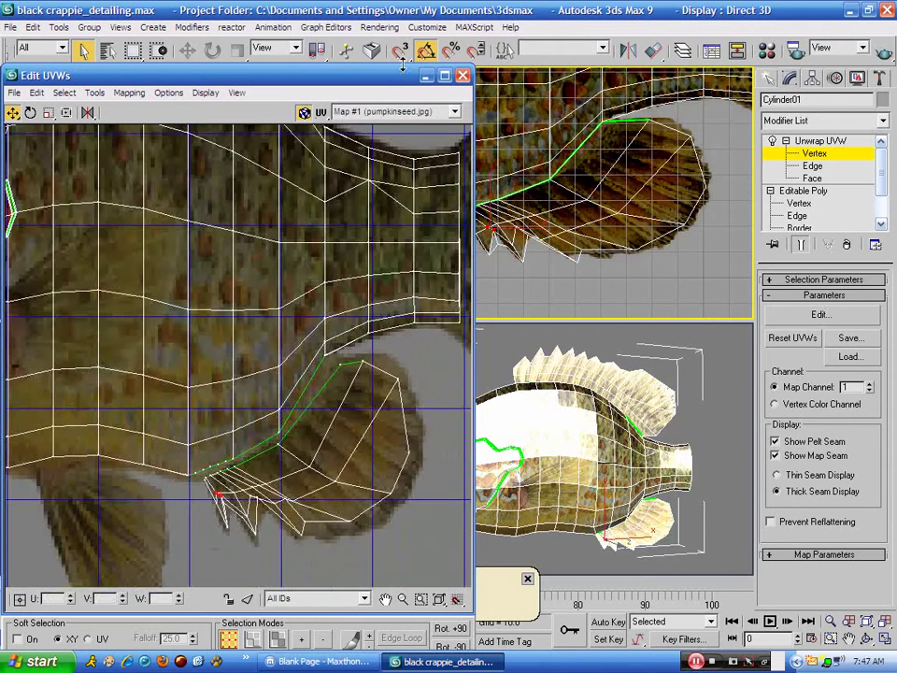
- Minimize the UVW editor and collapse the fish's whole modifier stack
{"action": "left_click", "coordinate": [426, 75]}
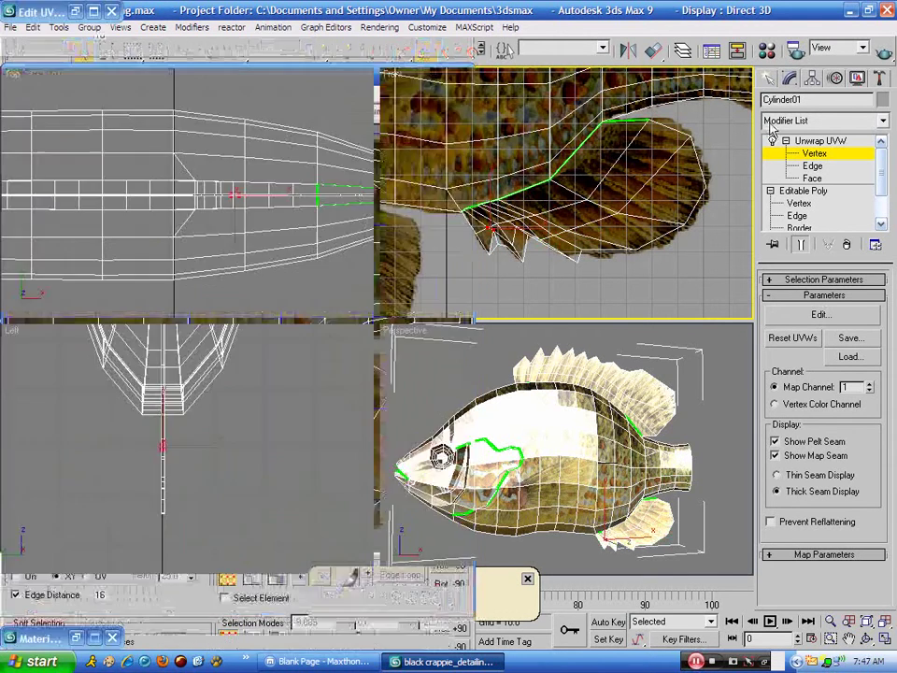
{"action": "right_click", "coordinate": [812, 153]}
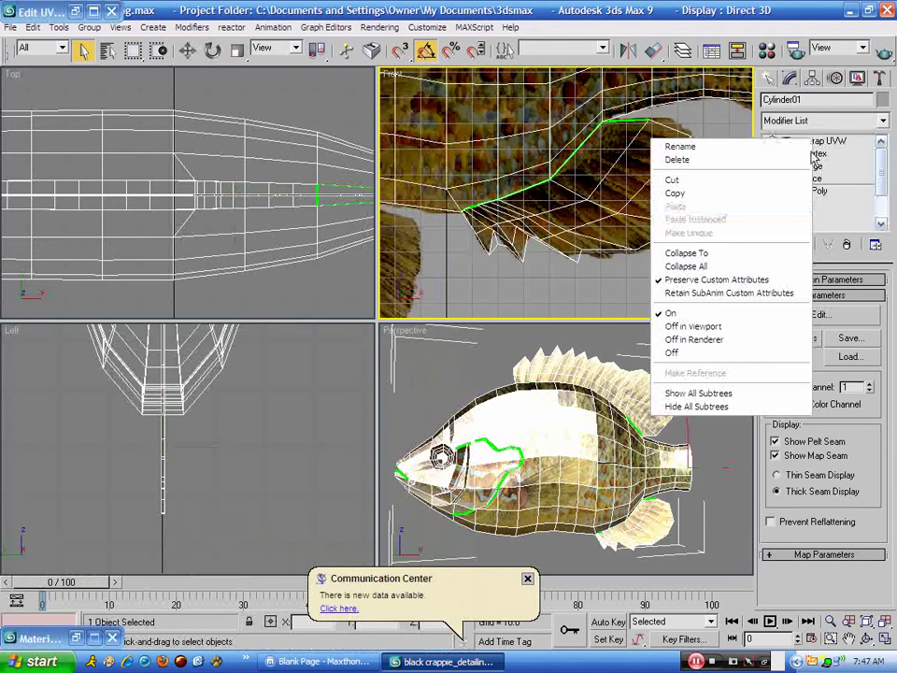
{"action": "left_click", "coordinate": [686, 266]}
{"action": "left_click", "coordinate": [522, 379]}
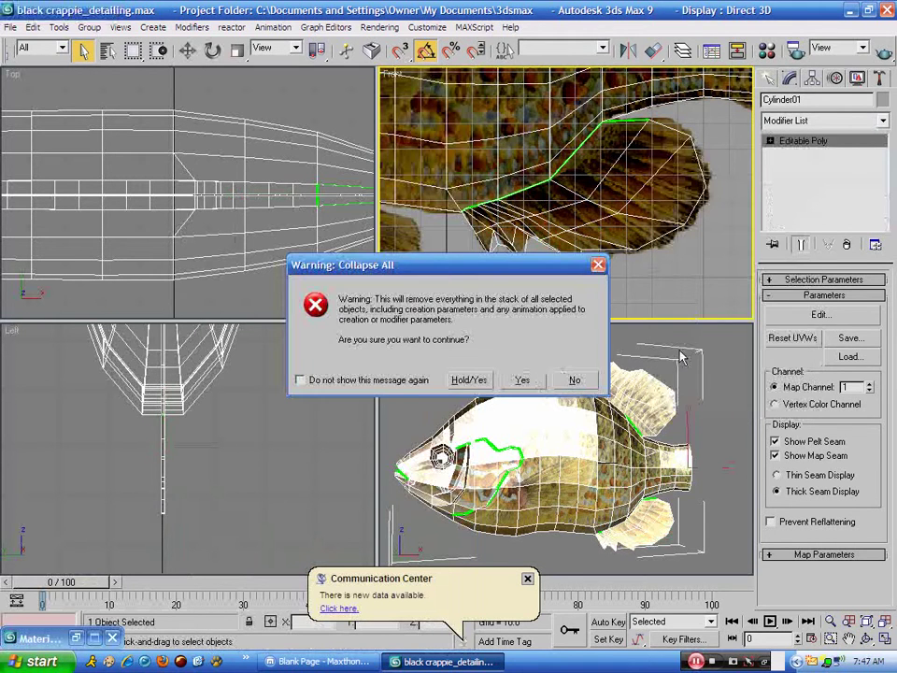
- Enable NURMS subdivision with 2 iterations and render the perspective view to check the fin's texture
{"action": "left_click", "coordinate": [775, 361]}
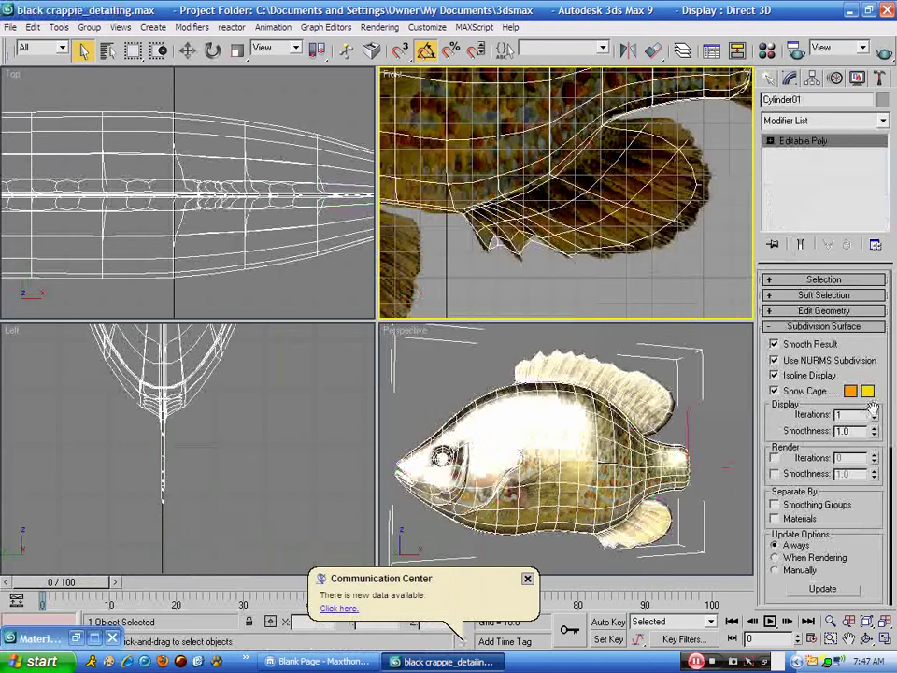
{"action": "left_click", "coordinate": [873, 413]}
{"action": "key", "text": "shift+q"}
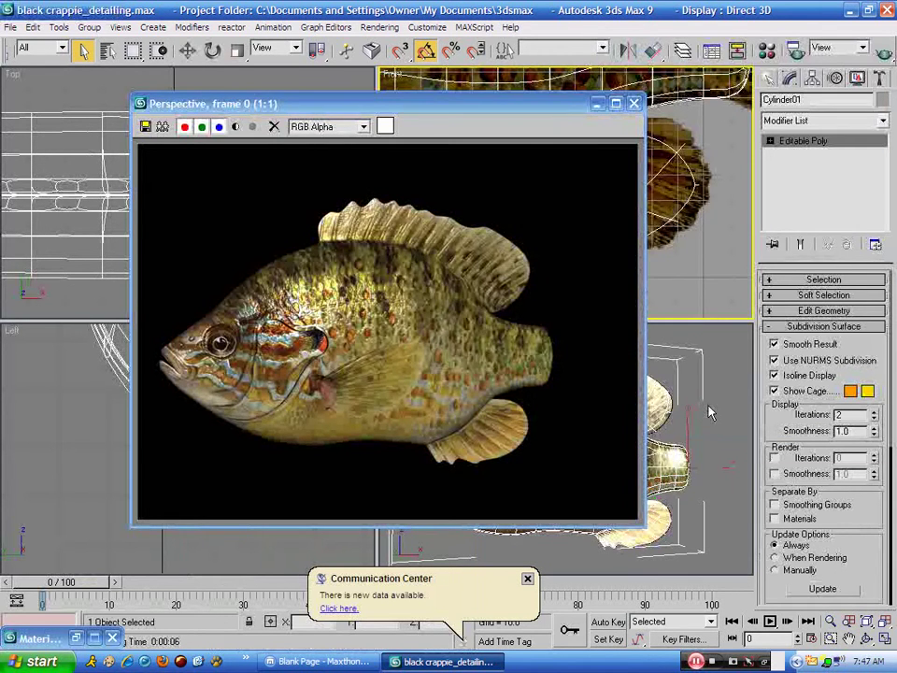
{"action": "left_click", "coordinate": [633, 103]}
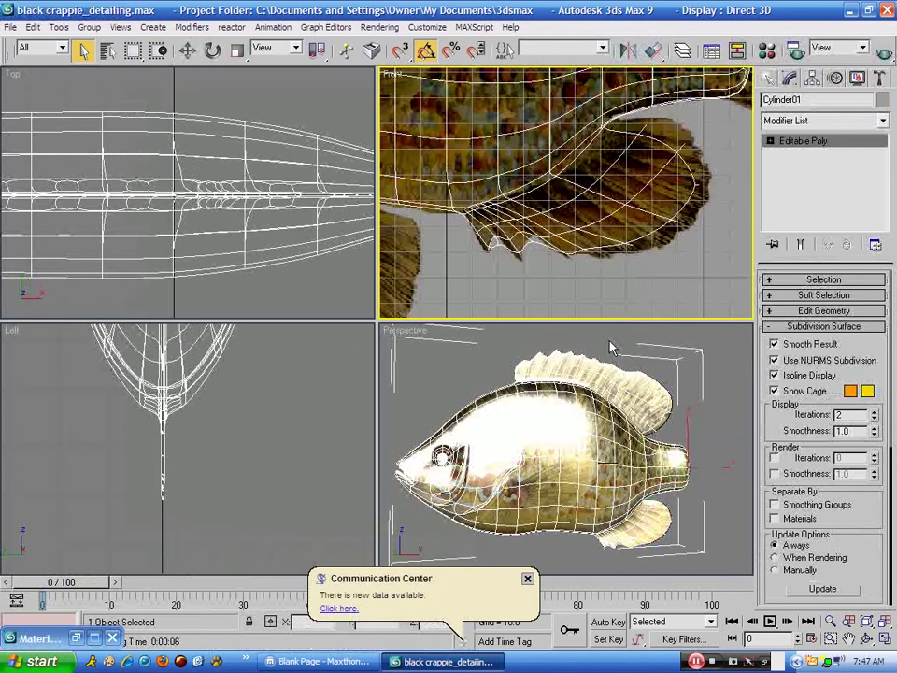
- Undo the subdivision changes and the modifier stack collapse
{"action": "key", "text": "ctrl+z"}
{"action": "key", "text": "ctrl+z"}
{"action": "key", "text": "ctrl+z"}
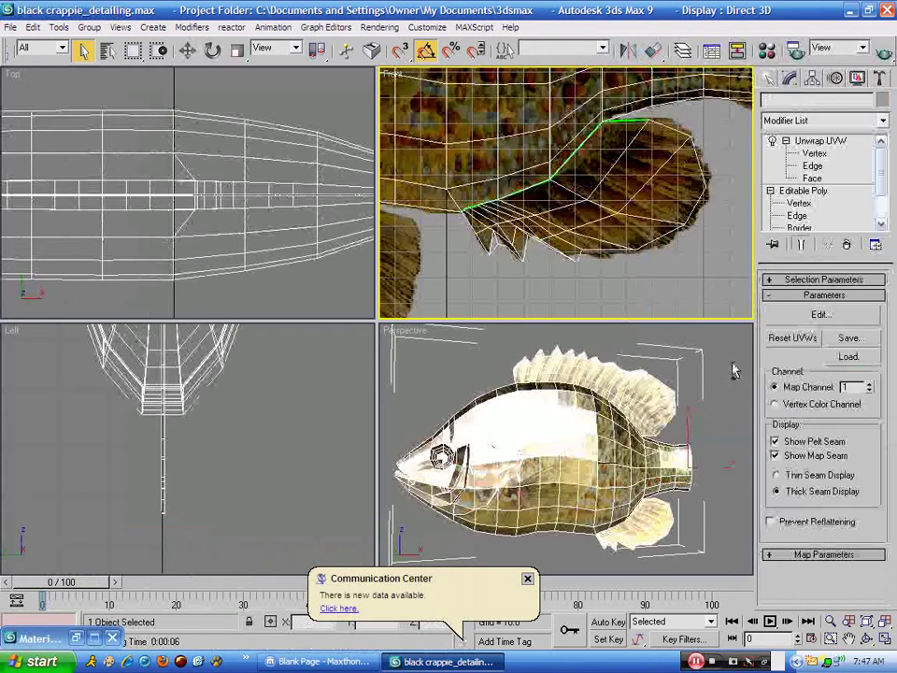
- Pull the anal fin's upper rear UV vertices slightly inward over the fin in the pumpkinseed.jpg image
{"action": "left_click", "coordinate": [819, 314]}
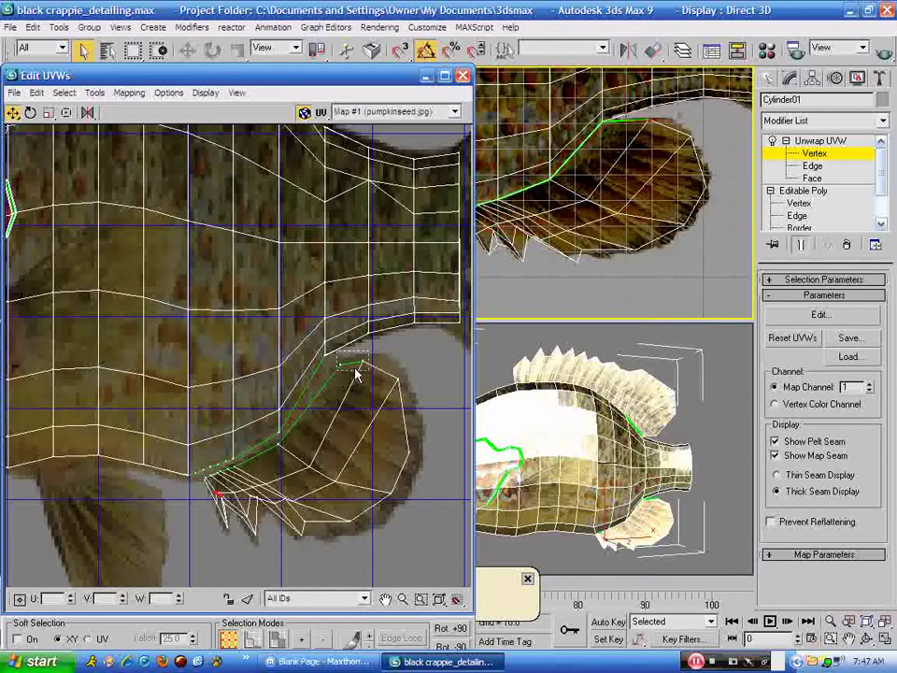
{"action": "left_click", "coordinate": [347, 372]}
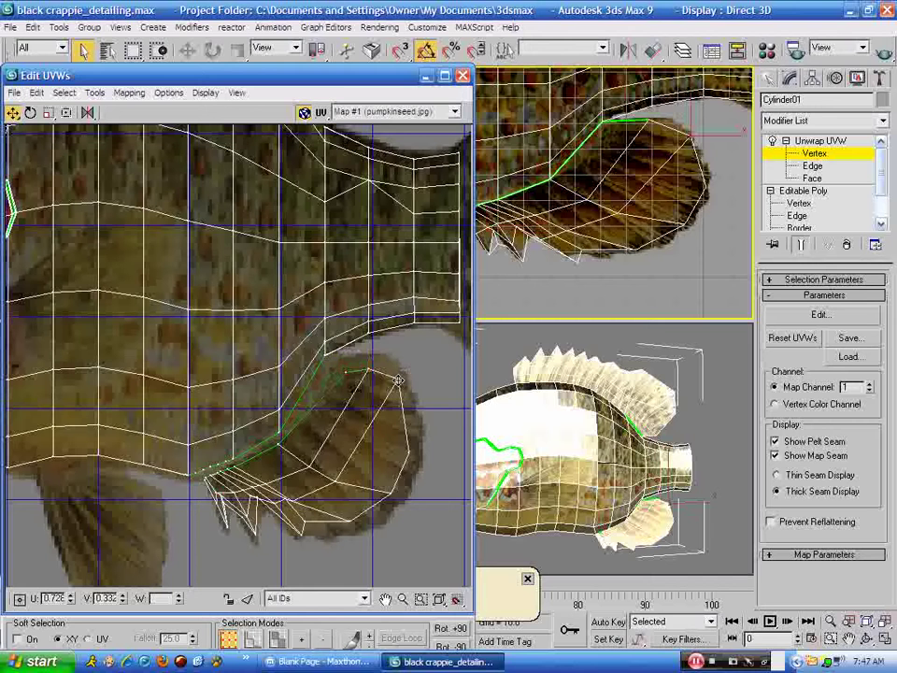
{"action": "left_click", "coordinate": [396, 376]}
{"action": "left_click_drag", "start_coordinate": [395, 377], "coordinate": [392, 383]}
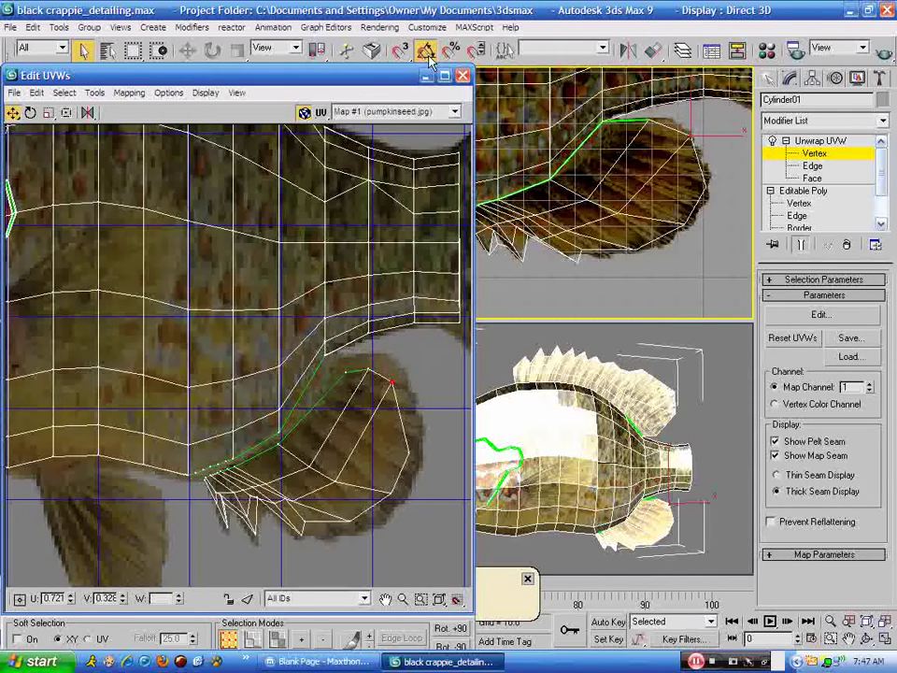
{"action": "left_click", "coordinate": [660, 133]}
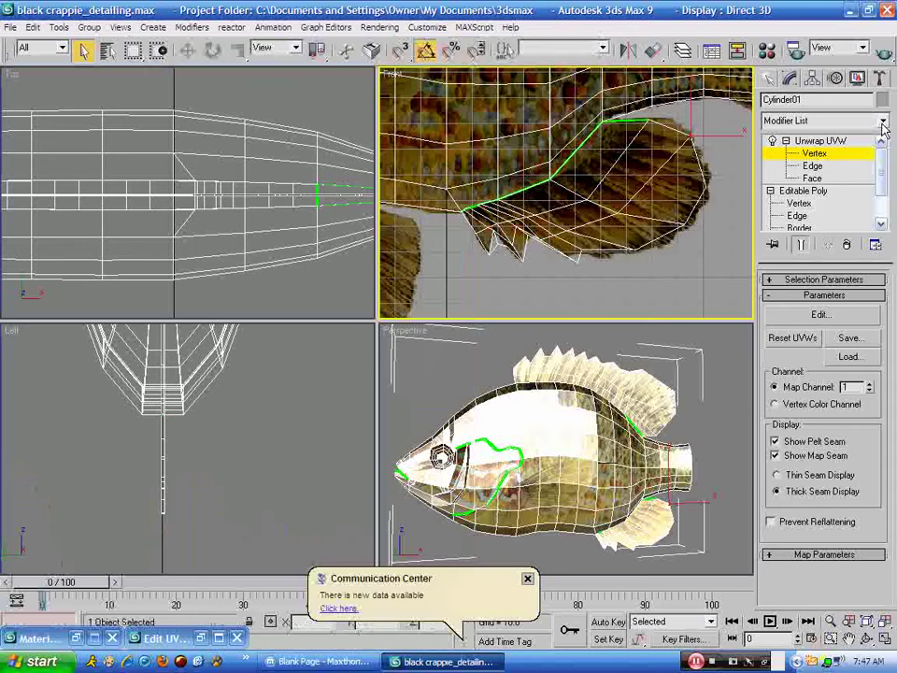
- Render the fish with a temporary TurboSmooth modifier to check the anal fin's texture, and delete the modifier
{"action": "left_click", "coordinate": [883, 121]}
{"action": "key", "text": "t"}
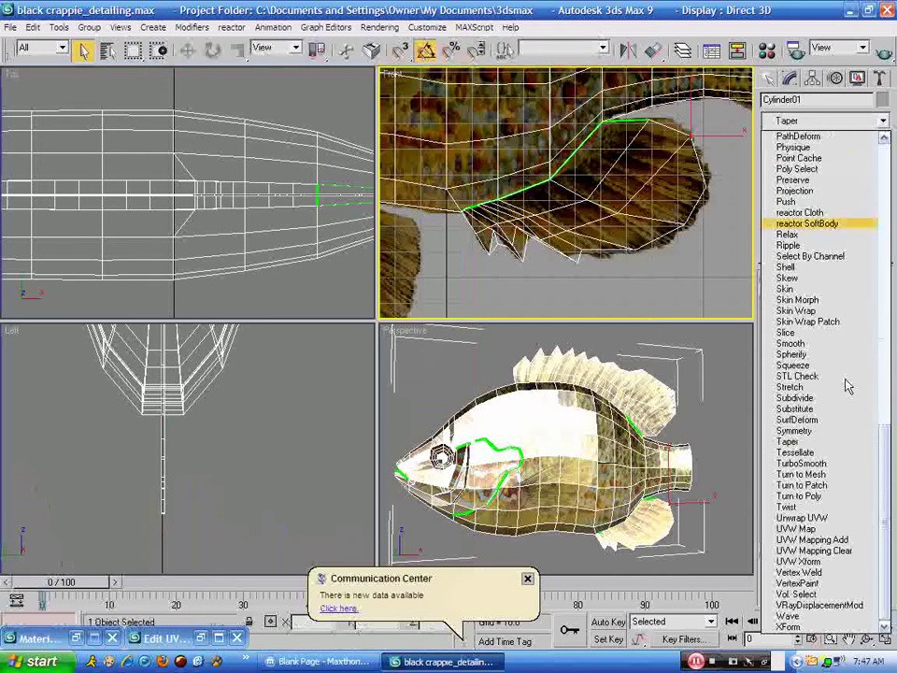
{"action": "left_click", "coordinate": [807, 466]}
{"action": "key", "text": "shift+q"}
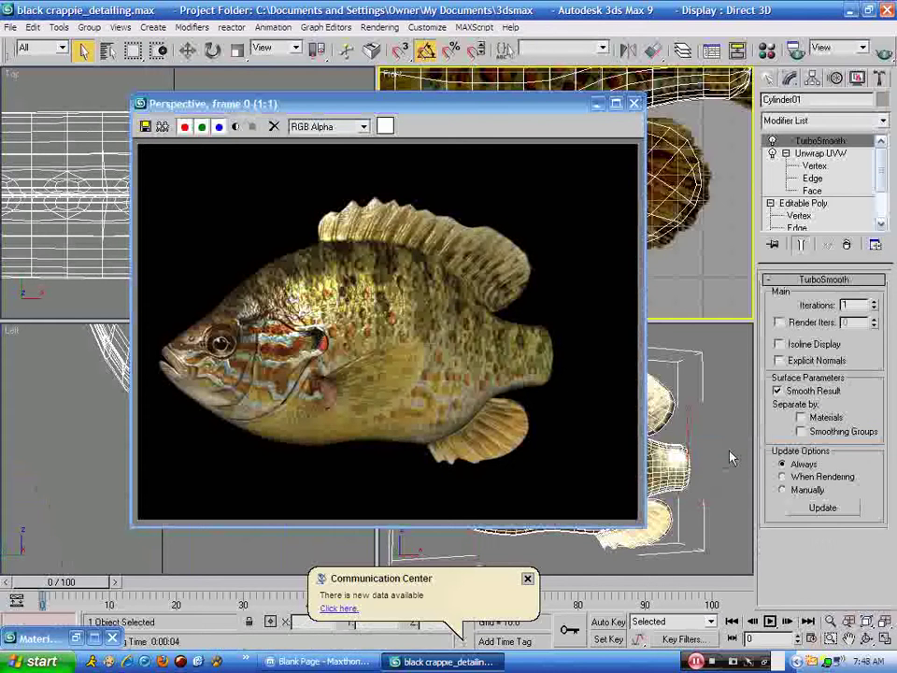
{"action": "left_click", "coordinate": [634, 103]}
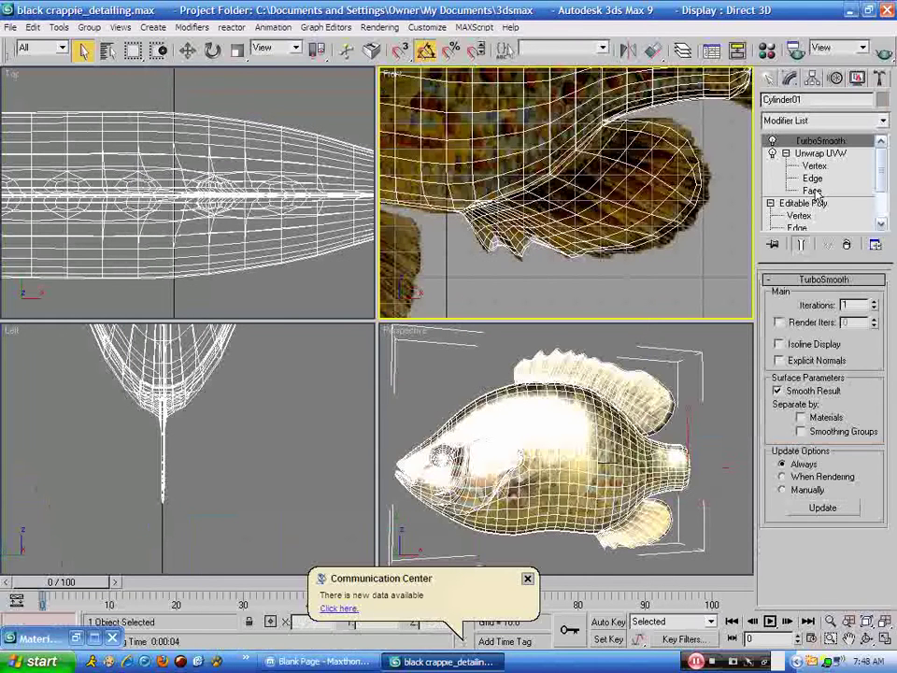
{"action": "right_click", "coordinate": [815, 145]}
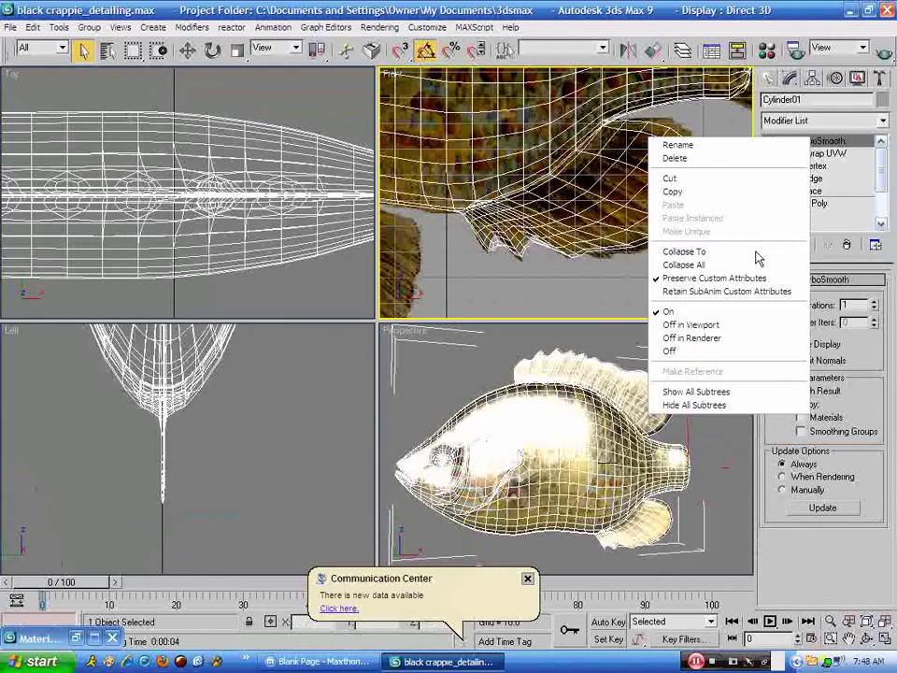
{"action": "left_click", "coordinate": [746, 159]}
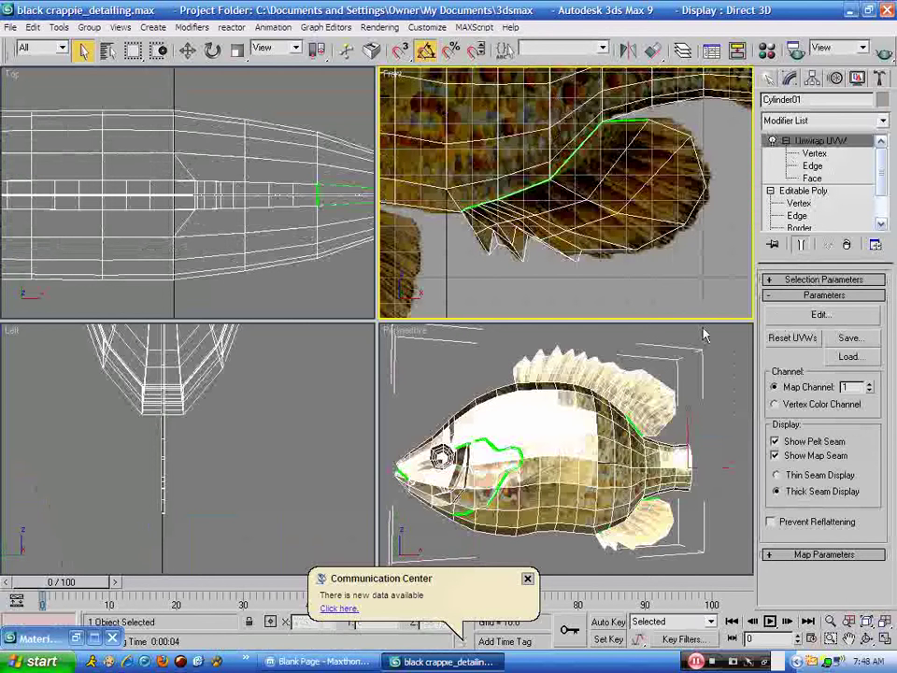
- Move the anal fin's upper rear UV vertices outward in the UVW editor so they follow the fin's rounded edge in the image
{"action": "left_click", "coordinate": [812, 316]}
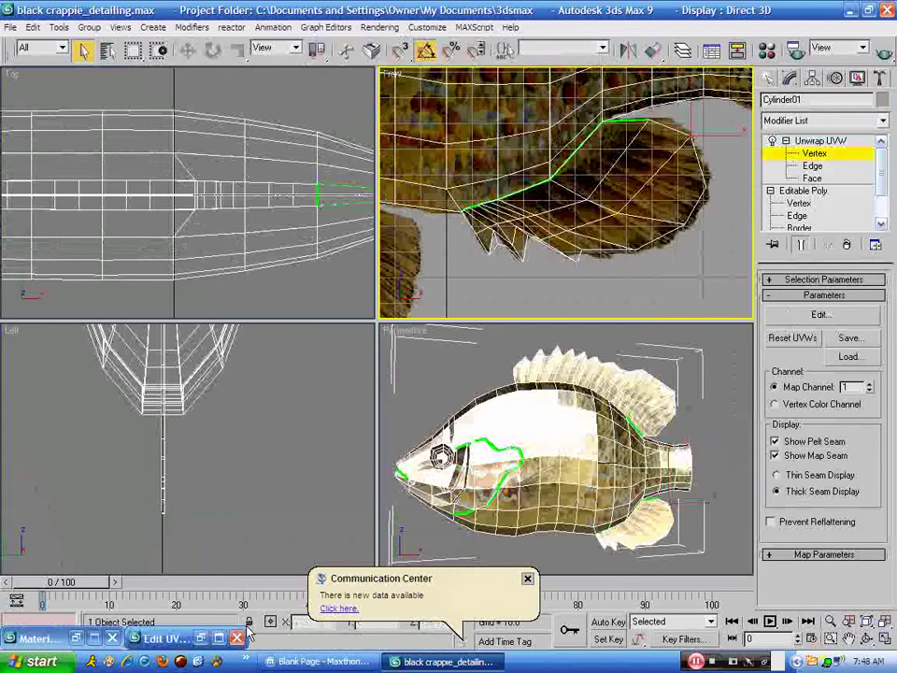
{"action": "left_click", "coordinate": [200, 638]}
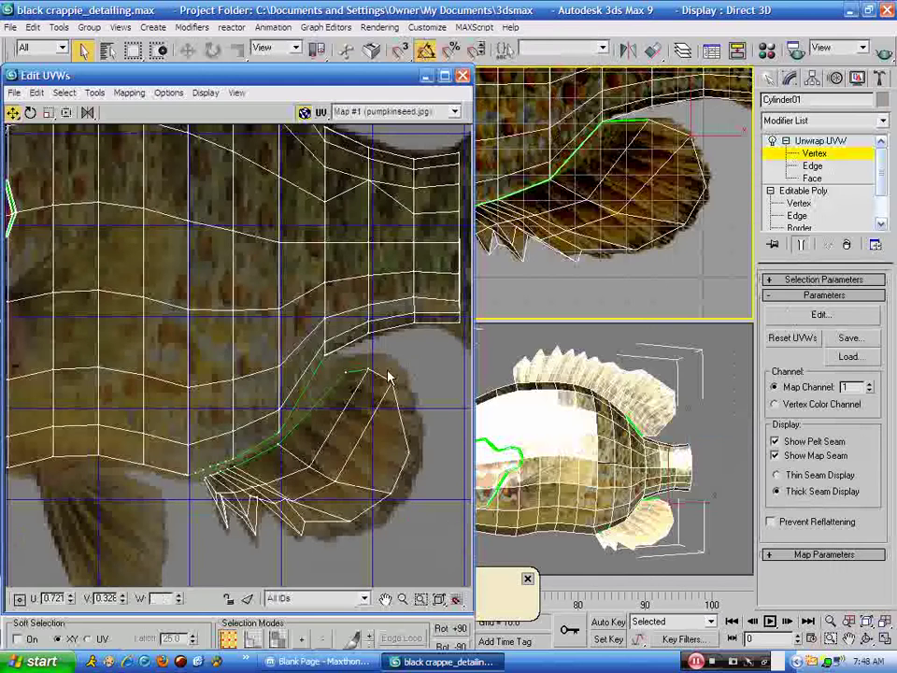
{"action": "left_click_drag", "start_coordinate": [408, 357], "coordinate": [342, 409]}
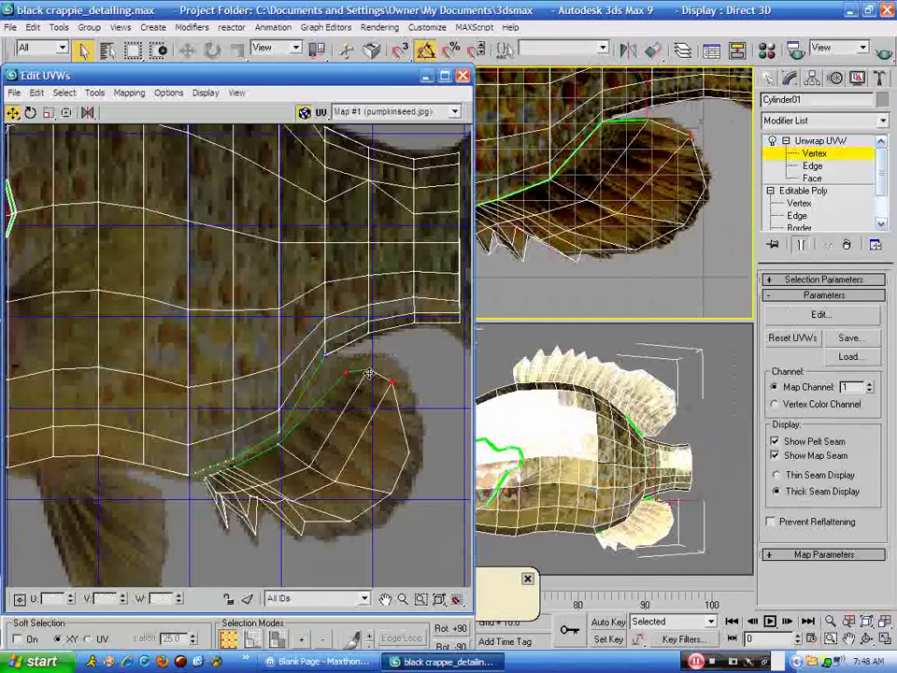
{"action": "left_click_drag", "start_coordinate": [369, 374], "coordinate": [362, 361]}
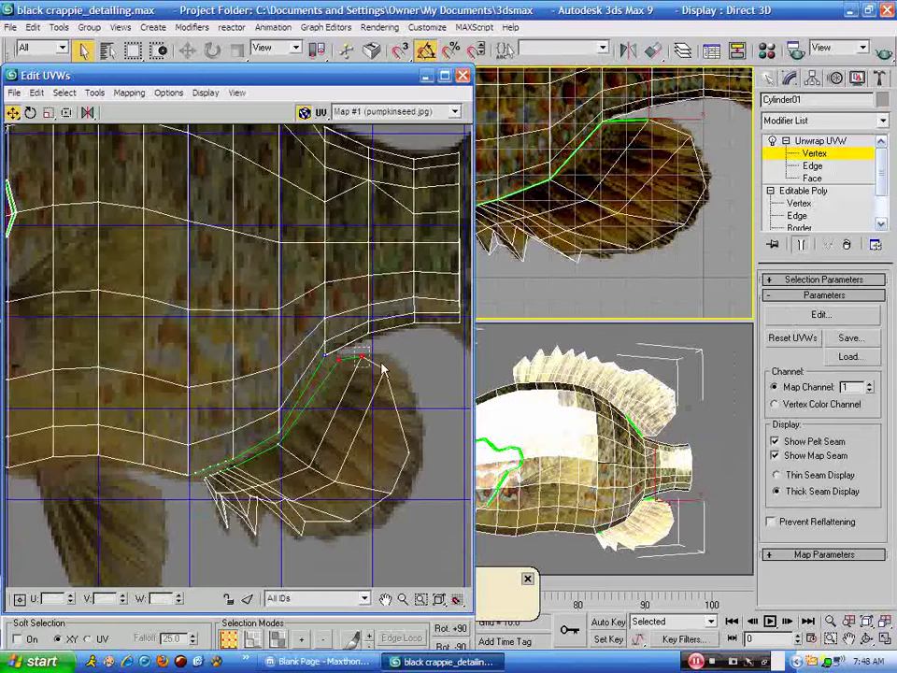
{"action": "left_click", "coordinate": [385, 369]}
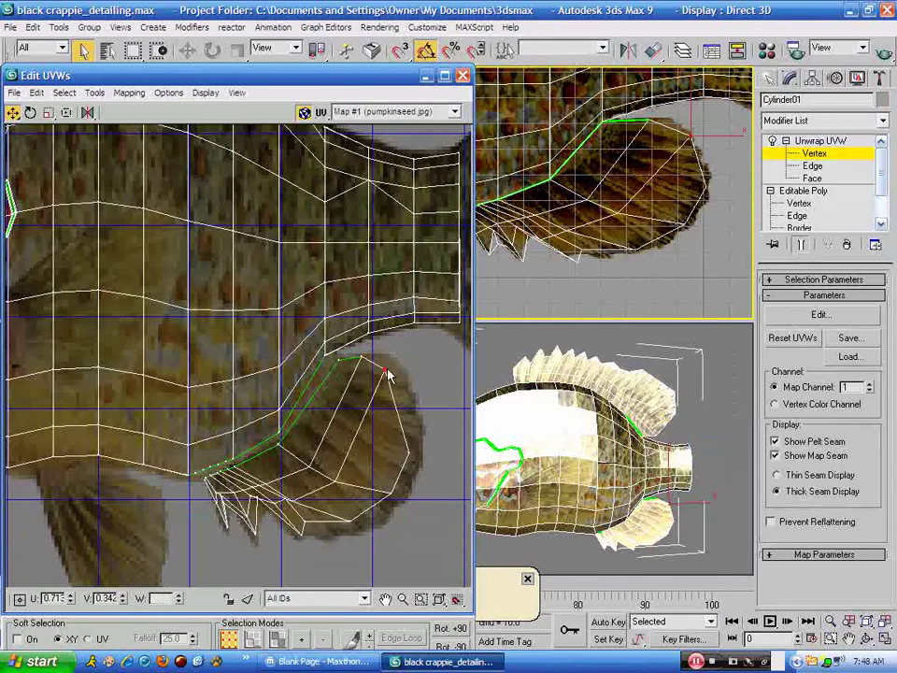
{"action": "left_click_drag", "start_coordinate": [385, 370], "coordinate": [408, 382]}
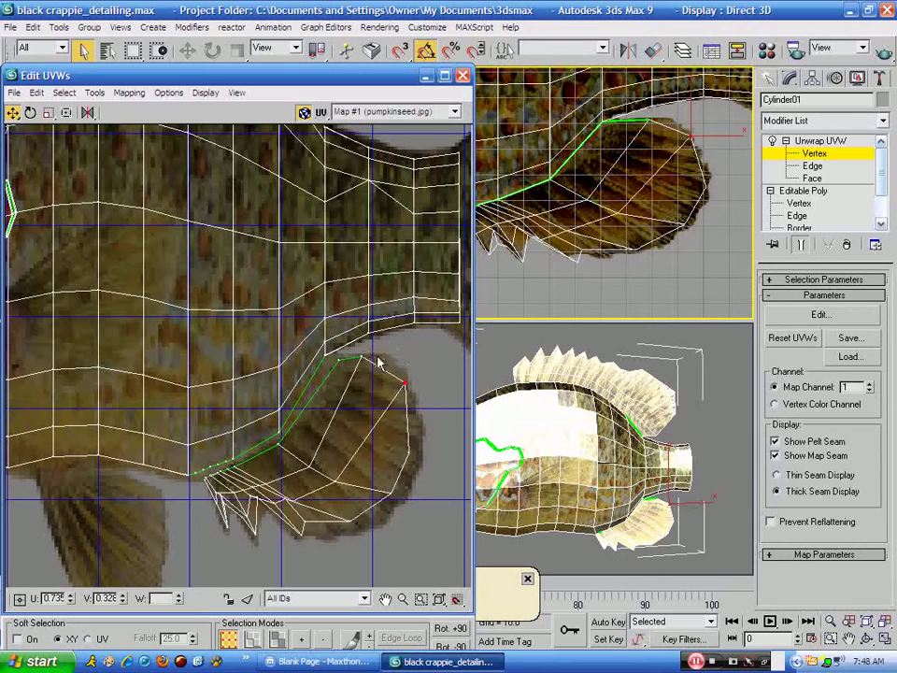
{"action": "left_click_drag", "start_coordinate": [404, 384], "coordinate": [385, 361]}
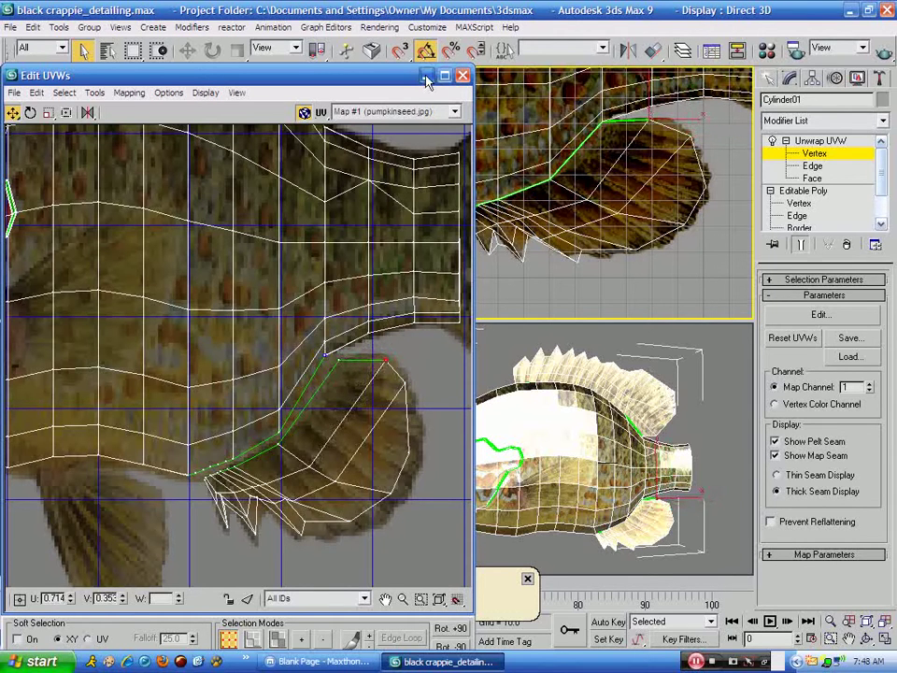
- Leave UV vertex editing, apply TurboSmooth to the fish and render the perspective view to check the adjusted anal fin
{"action": "left_click", "coordinate": [426, 76]}
{"action": "left_click", "coordinate": [792, 157]}
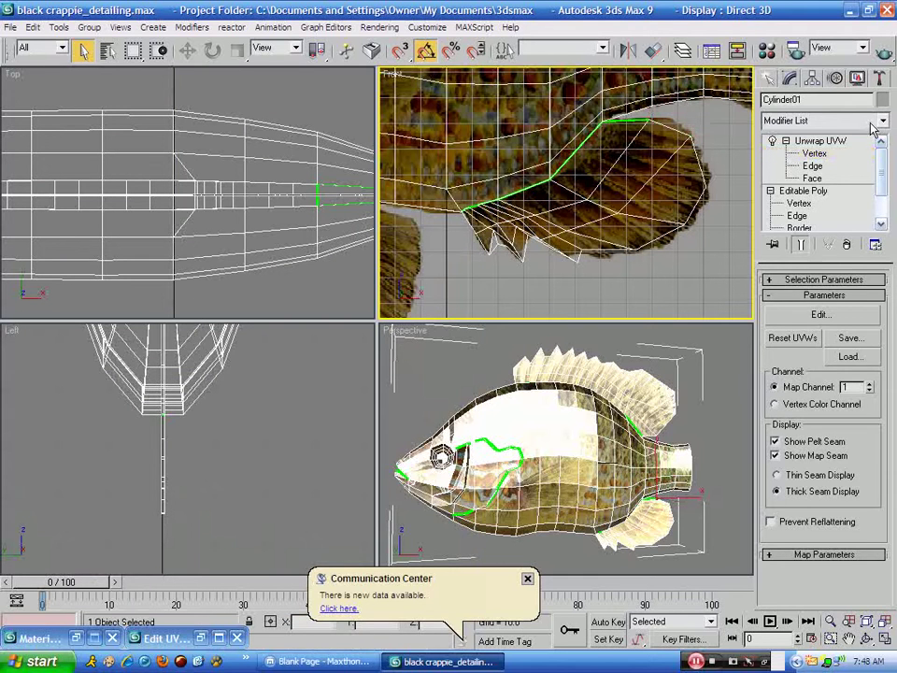
{"action": "left_click", "coordinate": [882, 122]}
{"action": "key", "text": "t"}
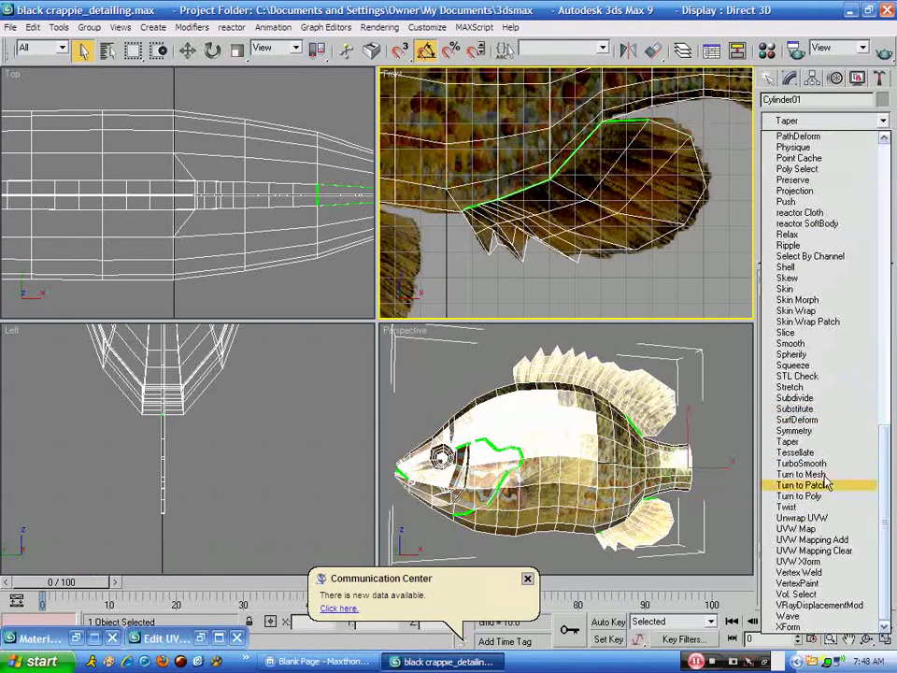
{"action": "left_click", "coordinate": [800, 463]}
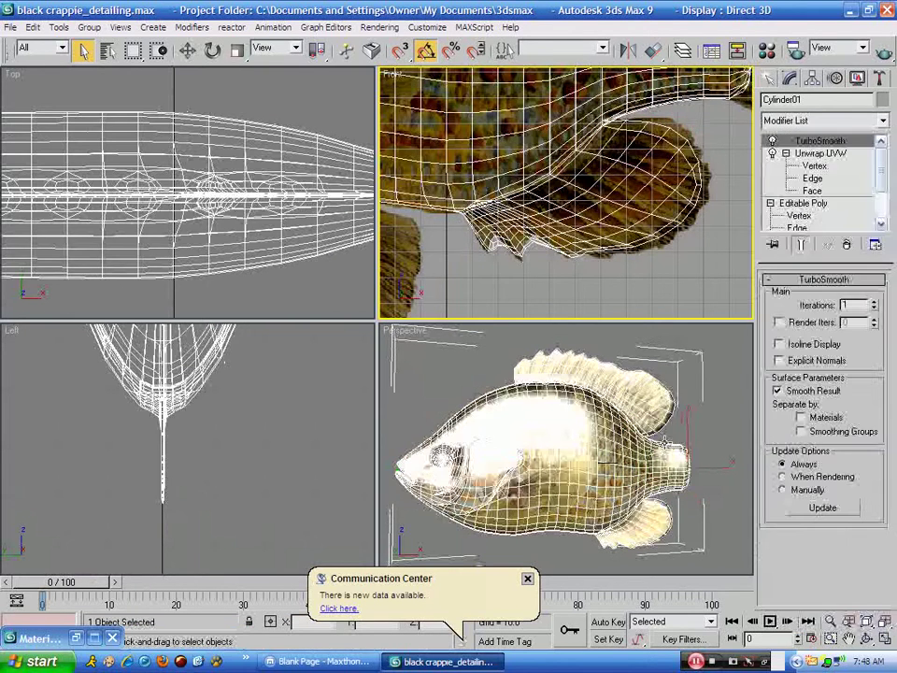
{"action": "key", "text": "shift+q"}
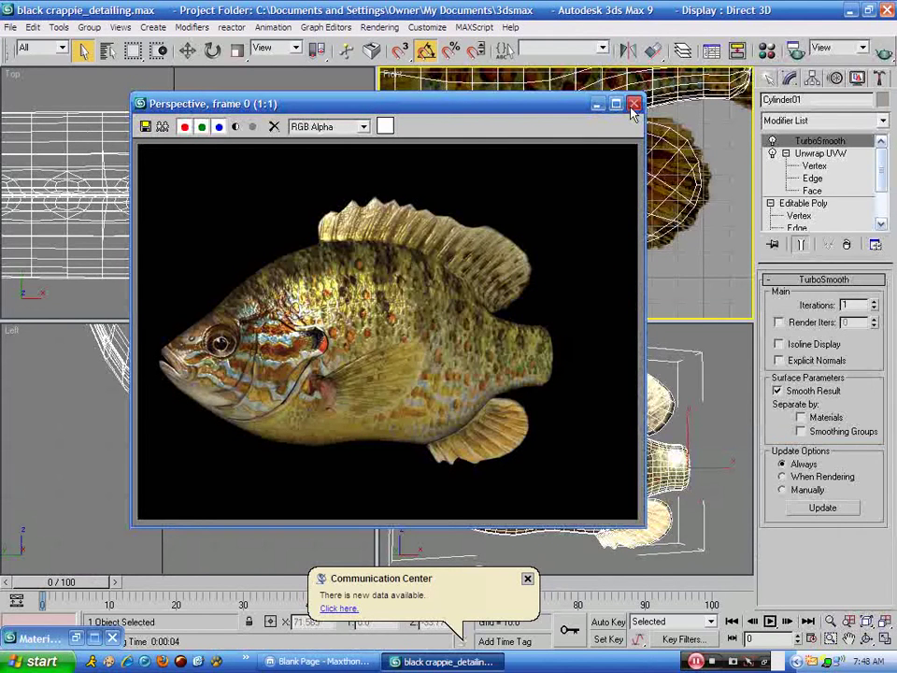
{"action": "left_click", "coordinate": [633, 104]}
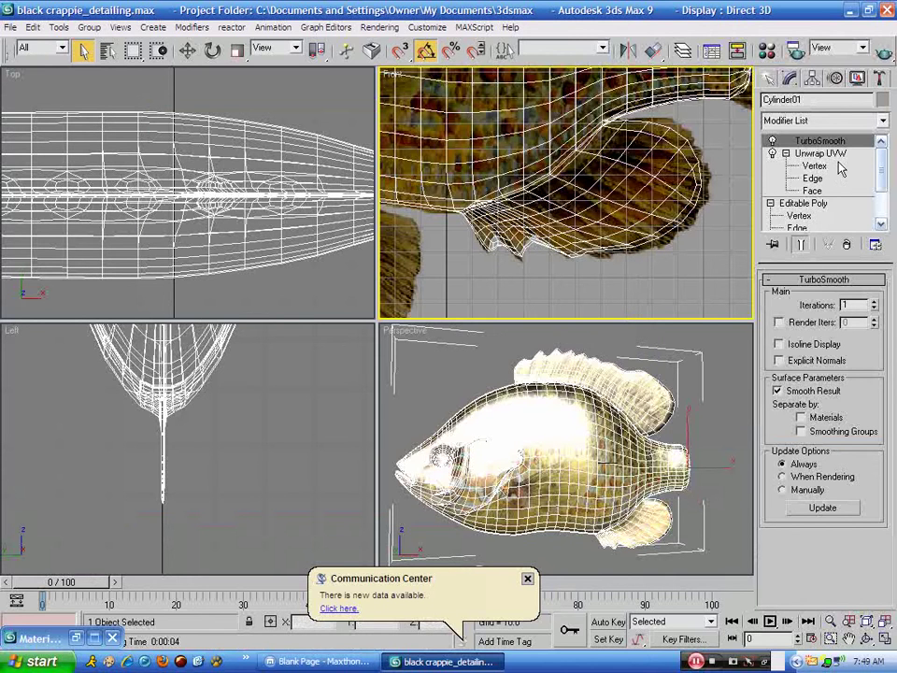
- Collapse the fish's whole modifier stack with TurboSmooth included and convert the mesh to an Editable Poly
{"action": "right_click", "coordinate": [835, 149]}
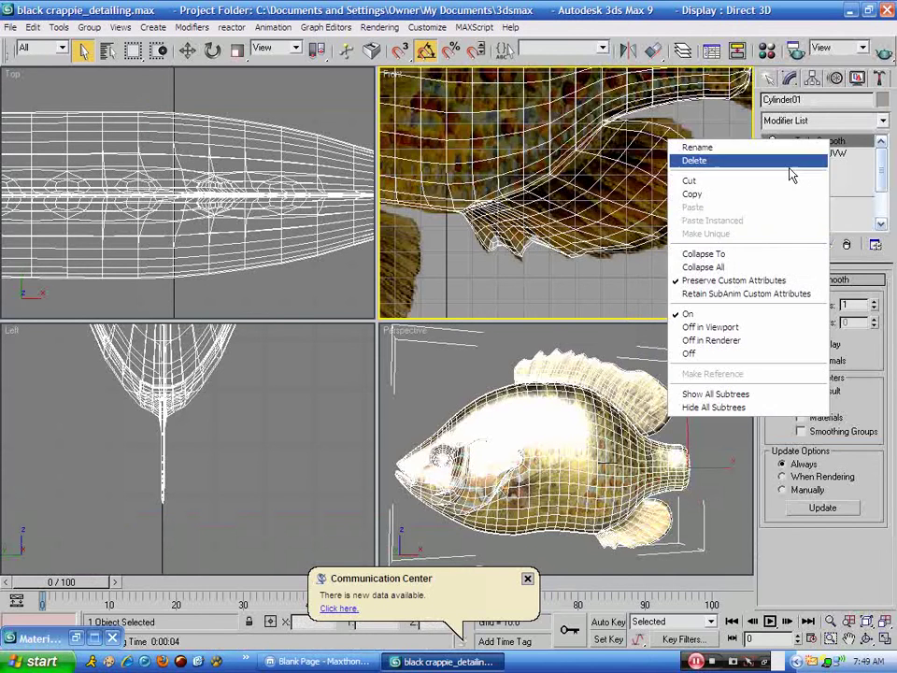
{"action": "left_click", "coordinate": [734, 266]}
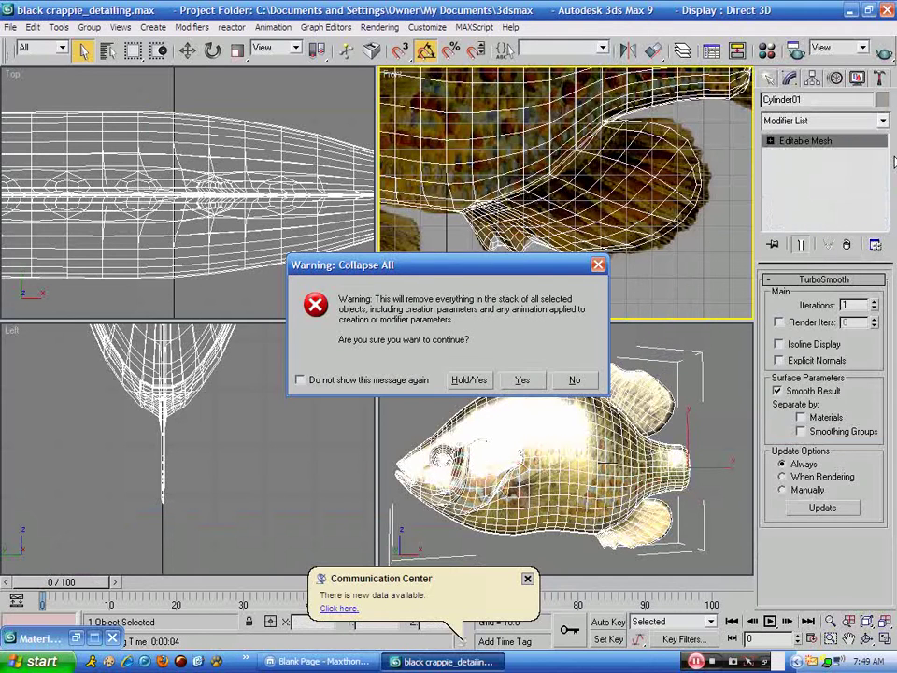
{"action": "left_click", "coordinate": [522, 381]}
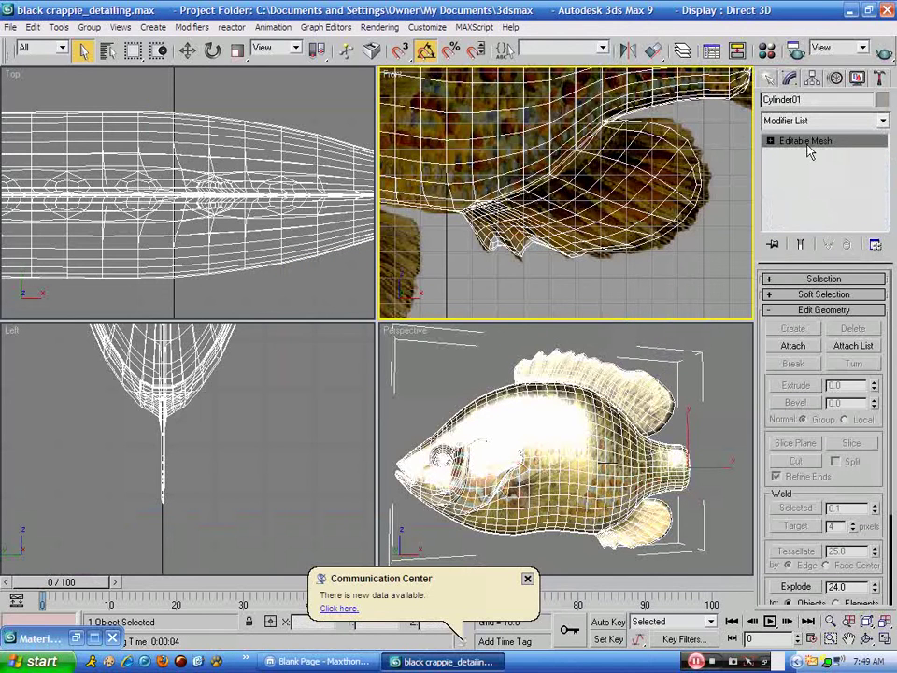
{"action": "right_click", "coordinate": [839, 142]}
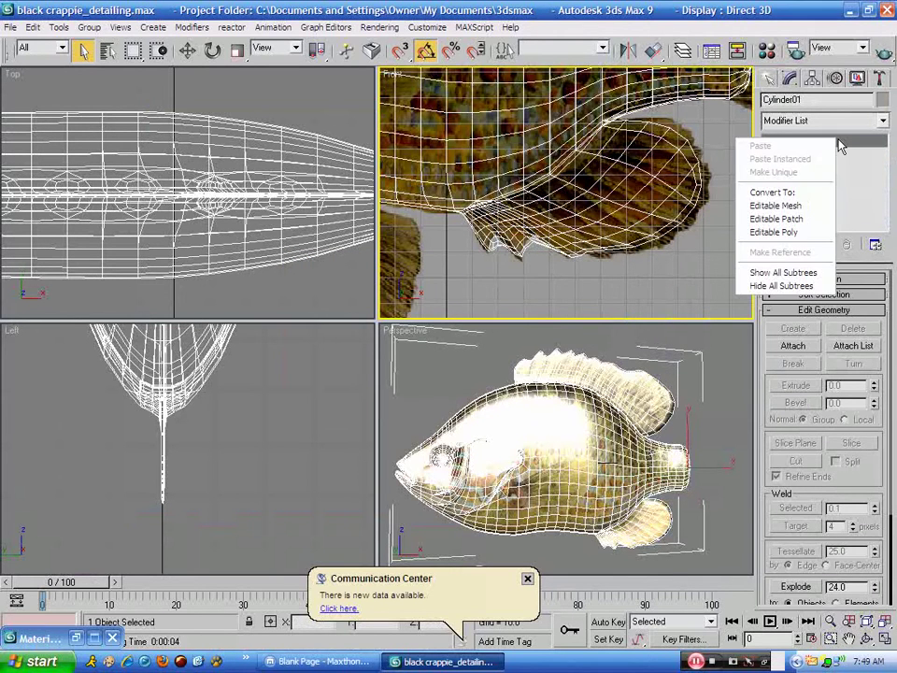
{"action": "left_click", "coordinate": [793, 232]}
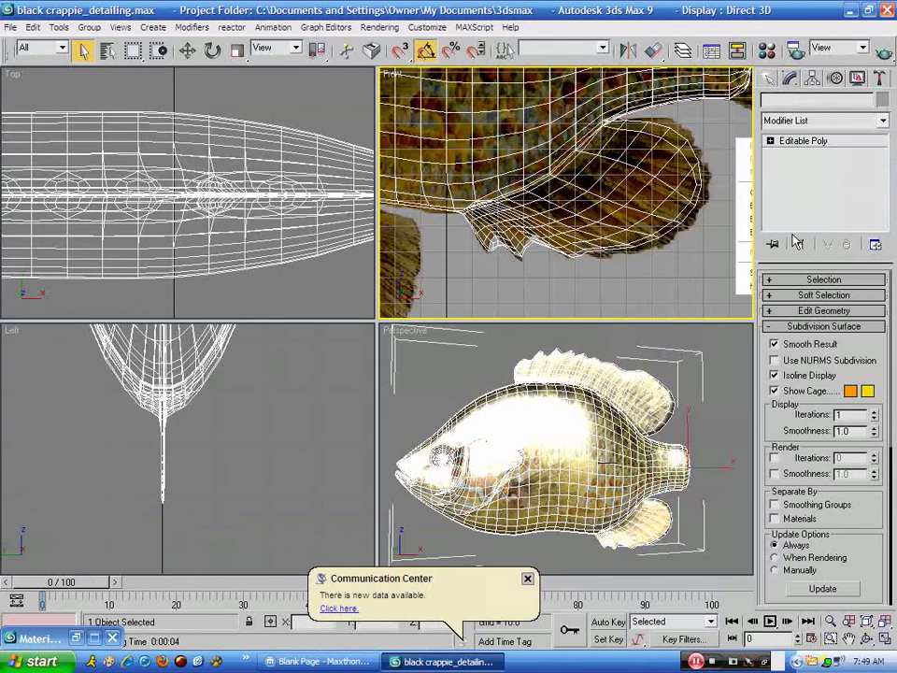
- Undo the Editable Poly conversion and the stack collapse, and delete the TurboSmooth modifier
{"action": "key", "text": "ctrl+z"}
{"action": "key", "text": "ctrl+z"}
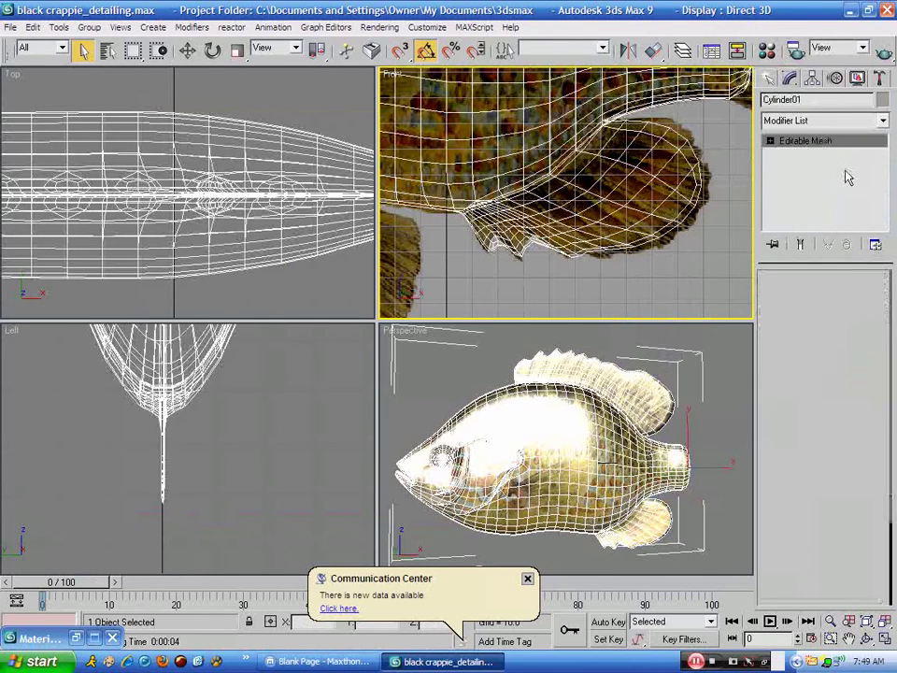
{"action": "right_click", "coordinate": [830, 141]}
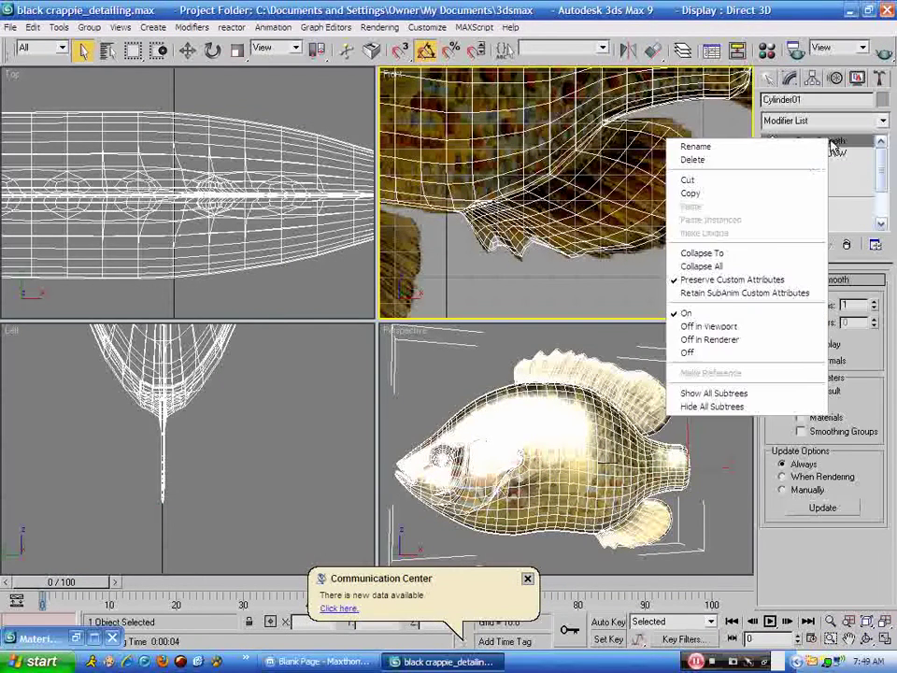
{"action": "left_click", "coordinate": [750, 161]}
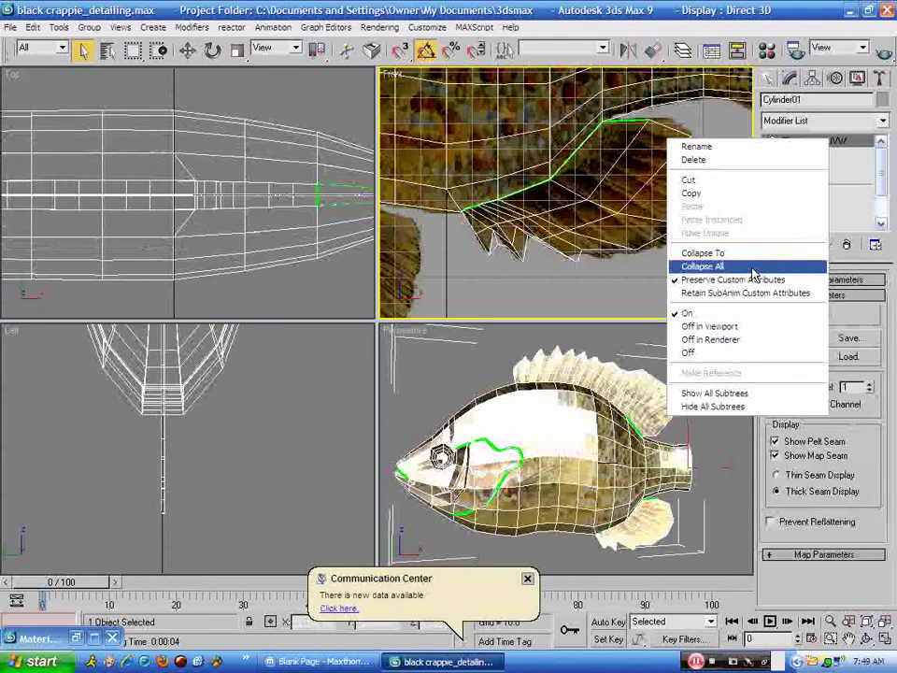
- Collapse the fish's Unwrap UVW modifier stack into an Editable Poly and save the scene
{"action": "left_click", "coordinate": [703, 266]}
{"action": "left_click", "coordinate": [526, 381]}
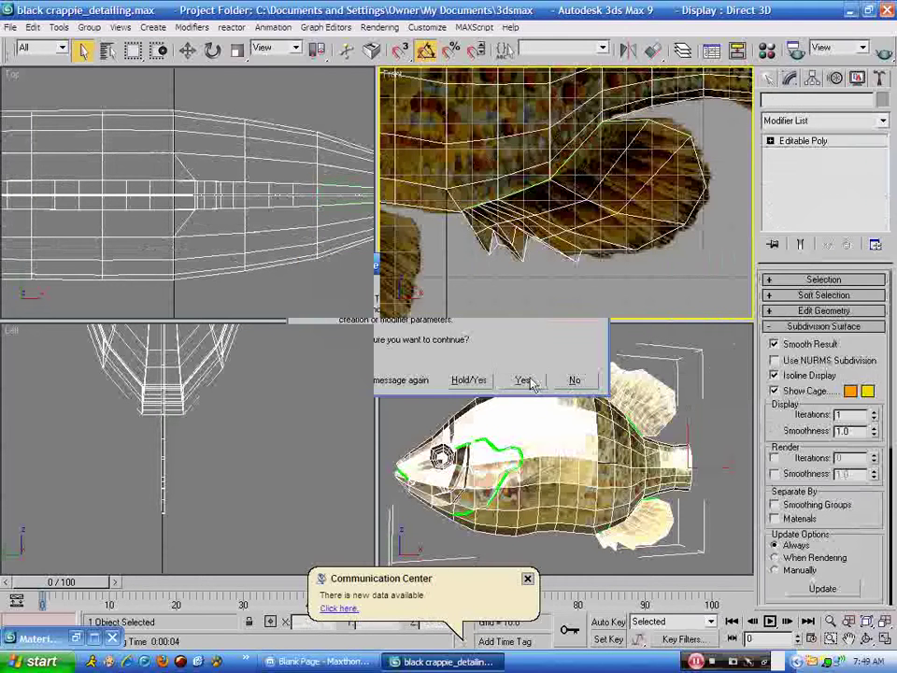
{"action": "left_click", "coordinate": [9, 27]}
{"action": "left_click", "coordinate": [22, 104]}
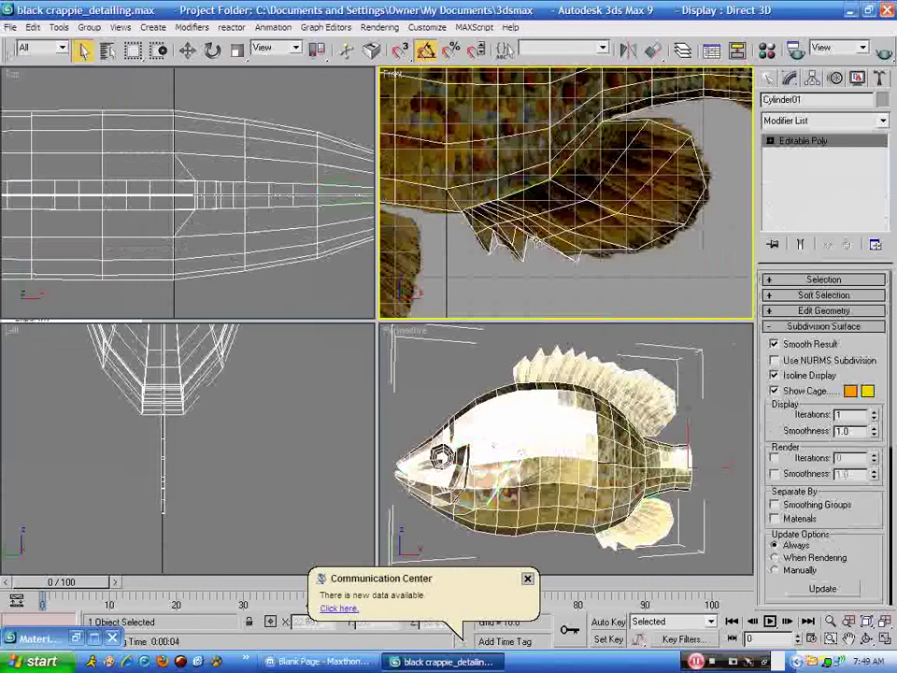
- Examine the fish's pelvic fin area under the belly in the front view's reference image
{"action": "left_click", "coordinate": [847, 638]}
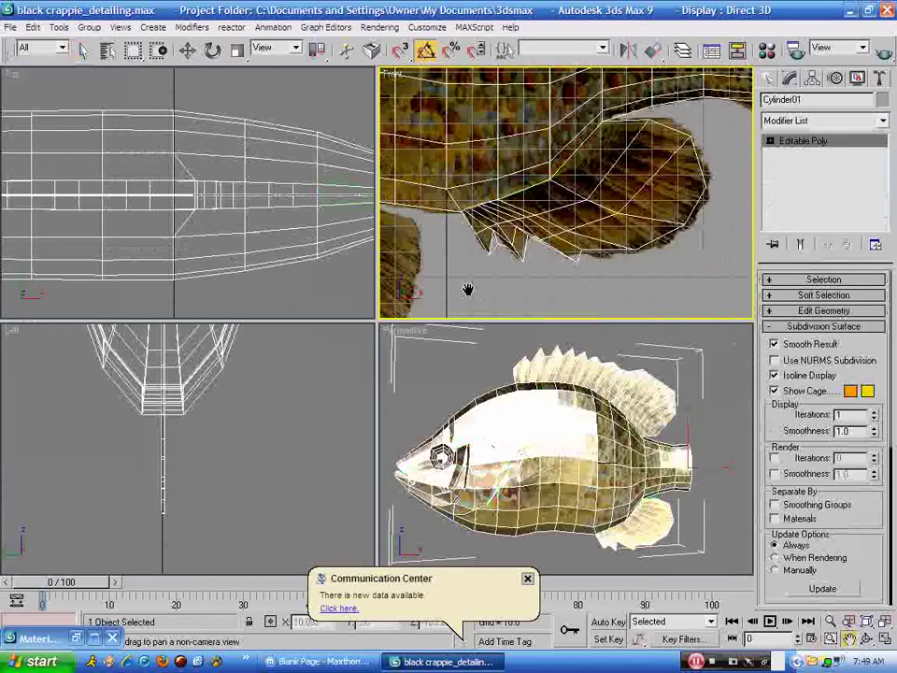
{"action": "left_click_drag", "start_coordinate": [466, 291], "coordinate": [562, 276]}
{"action": "scroll", "coordinate": [563, 277], "scroll_direction": "up", "scroll_amount": 2}
{"action": "left_click_drag", "start_coordinate": [440, 263], "coordinate": [561, 265]}
{"action": "left_click_drag", "start_coordinate": [600, 546], "coordinate": [637, 509]}
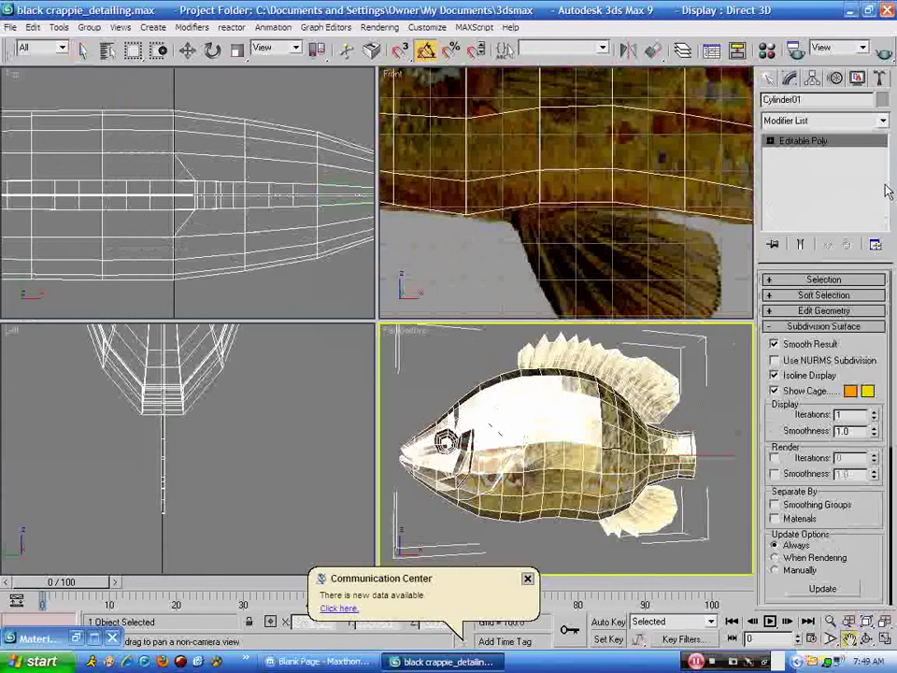
{"action": "left_click", "coordinate": [883, 121]}
{"action": "left_click", "coordinate": [882, 121]}
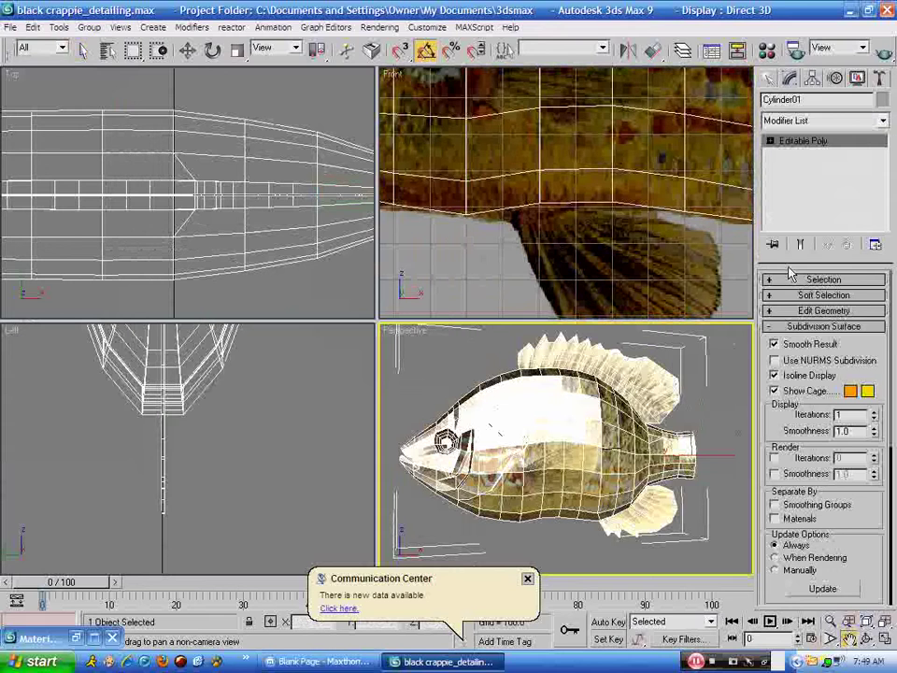
{"action": "left_click", "coordinate": [771, 295]}
{"action": "left_click", "coordinate": [784, 280]}
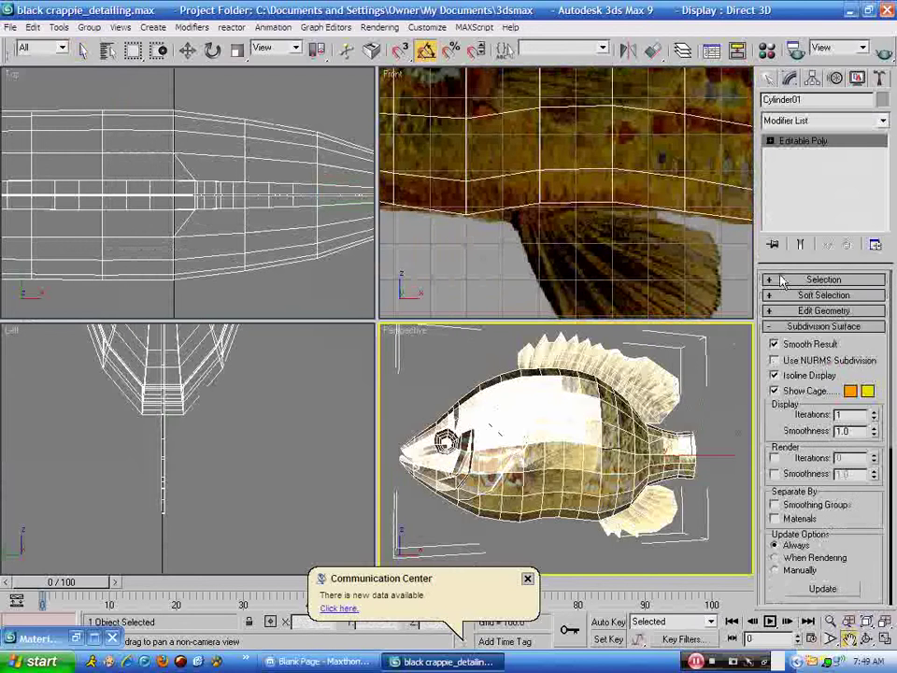
{"action": "left_click", "coordinate": [780, 281]}
{"action": "left_click", "coordinate": [839, 298]}
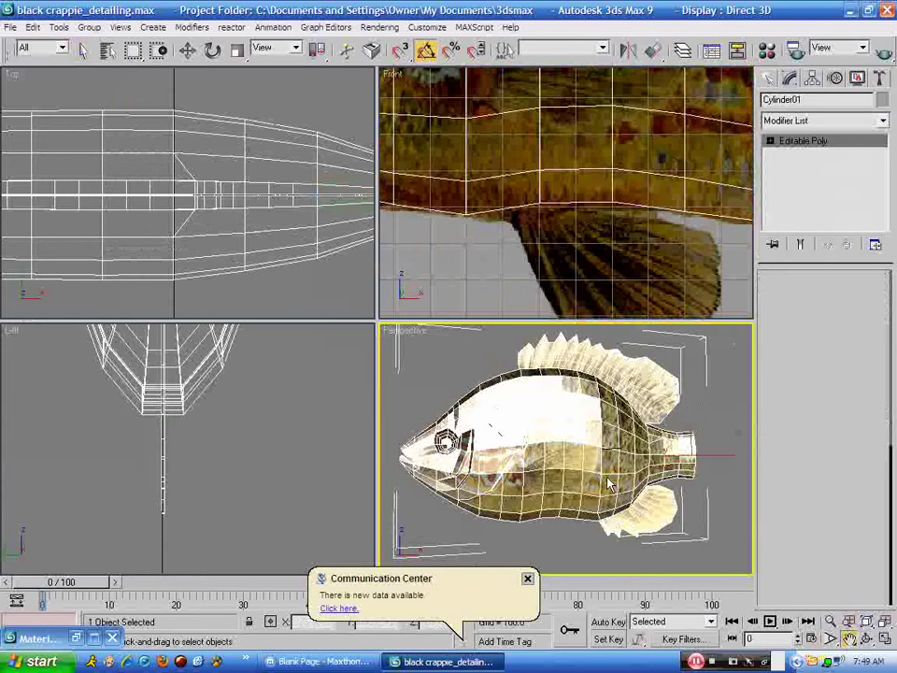
{"action": "key", "text": "q"}
{"action": "left_click", "coordinate": [549, 512]}
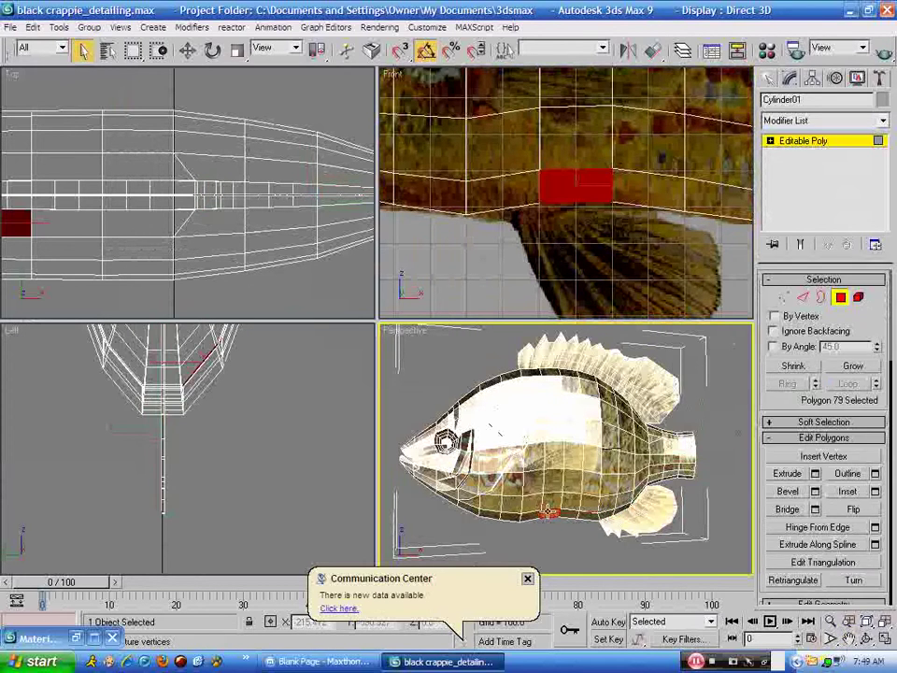
{"action": "left_click", "coordinate": [532, 515]}
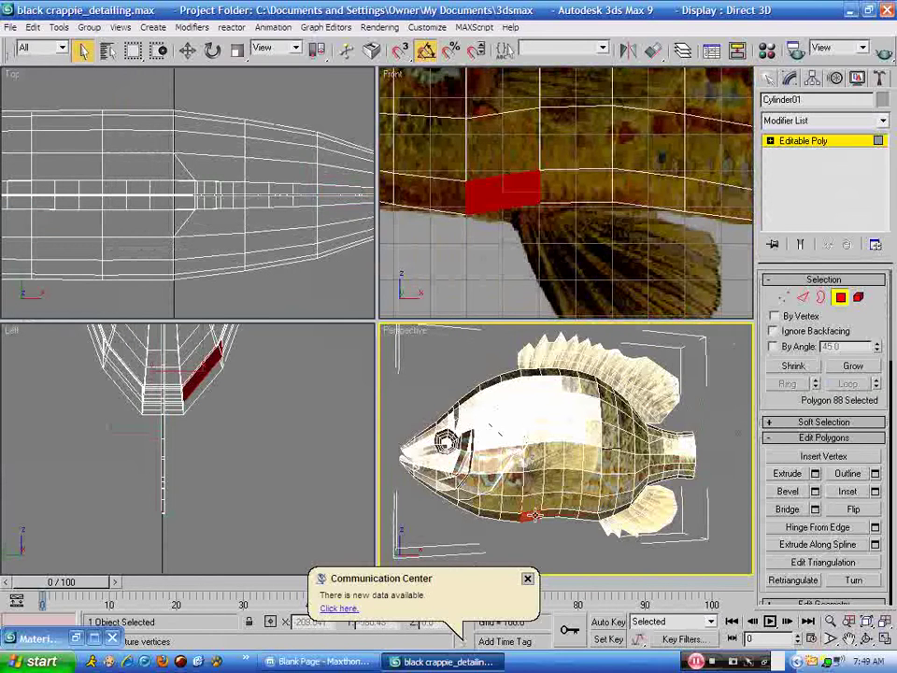
{"action": "left_click", "coordinate": [122, 367], "text": "ctrl"}
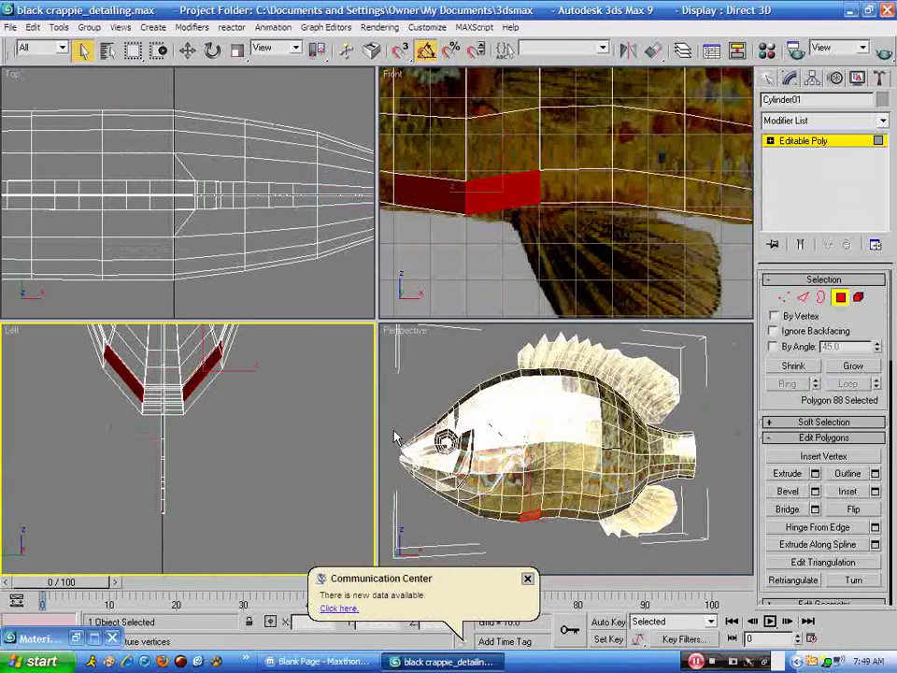
{"action": "left_click", "coordinate": [867, 638]}
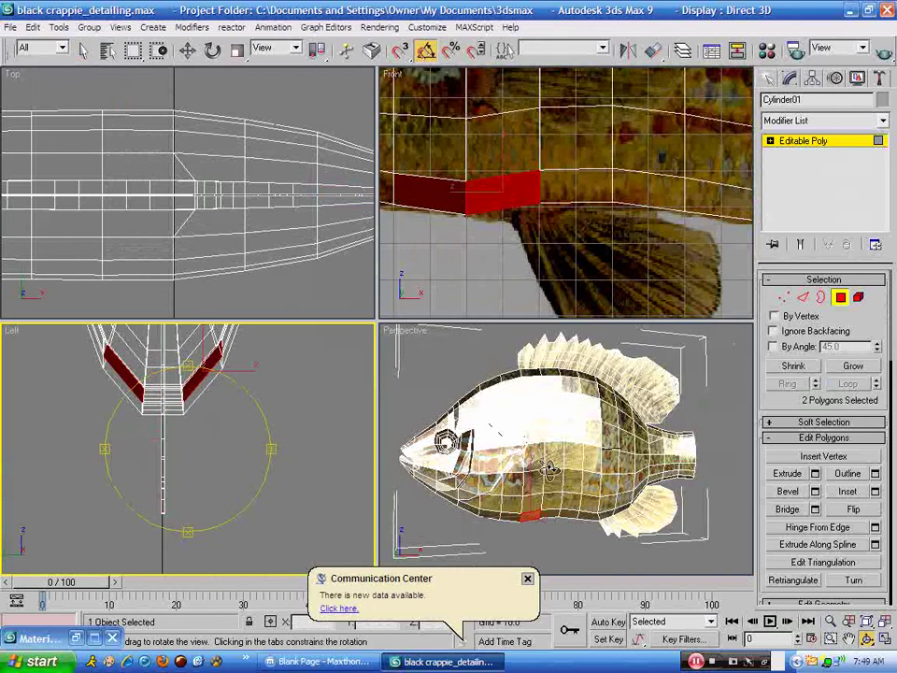
{"action": "left_click_drag", "start_coordinate": [536, 466], "coordinate": [636, 377]}
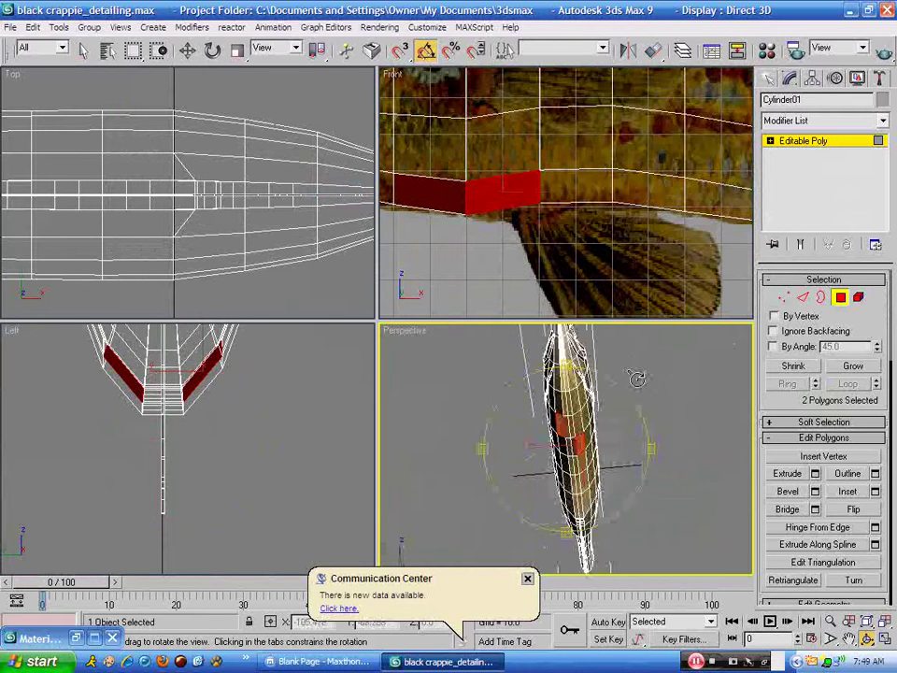
{"action": "key", "text": "ctrl+z"}
{"action": "left_click", "coordinate": [187, 51]}
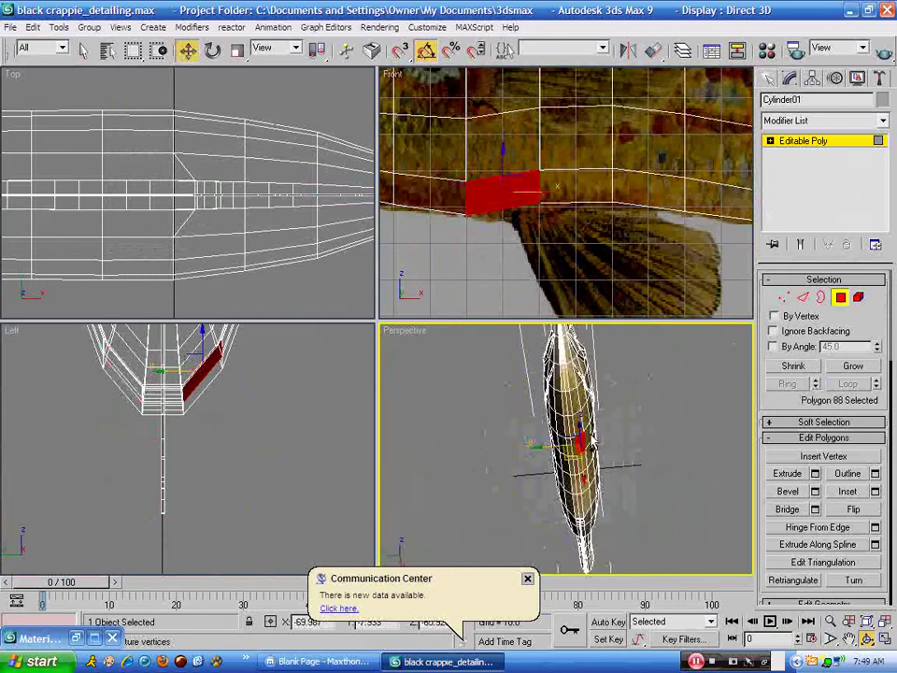
{"action": "left_click", "coordinate": [563, 446], "text": "ctrl"}
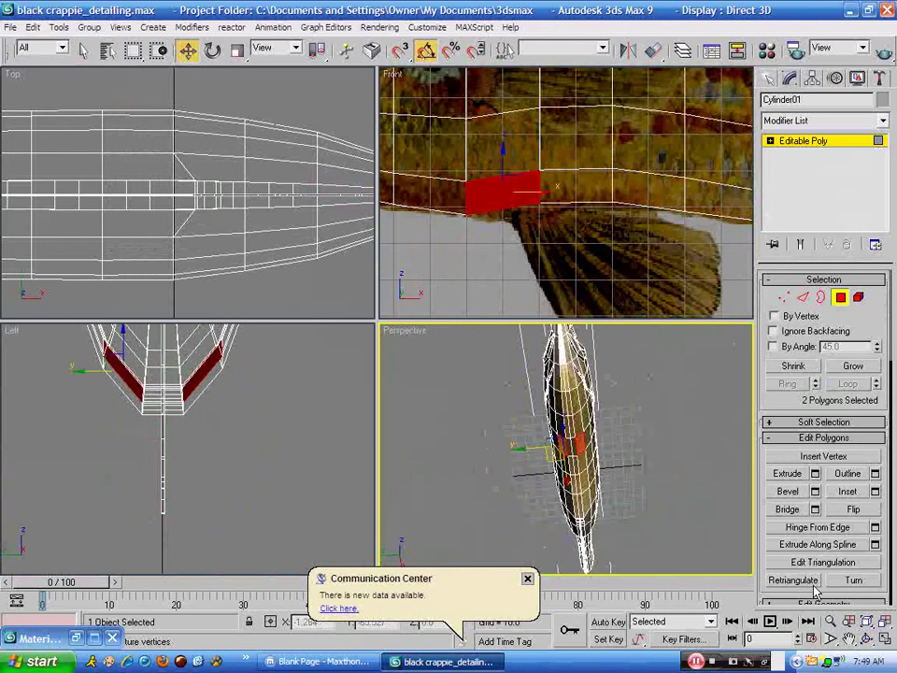
{"action": "left_click", "coordinate": [867, 639]}
{"action": "left_click_drag", "start_coordinate": [468, 439], "coordinate": [536, 305]}
{"action": "right_click", "coordinate": [516, 252]}
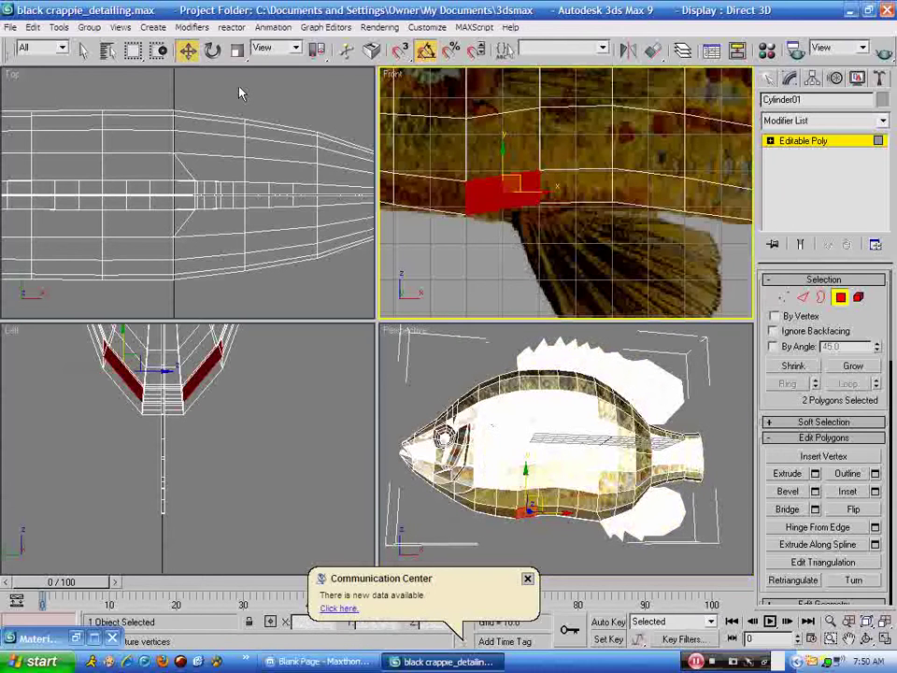
{"action": "left_click", "coordinate": [485, 265]}
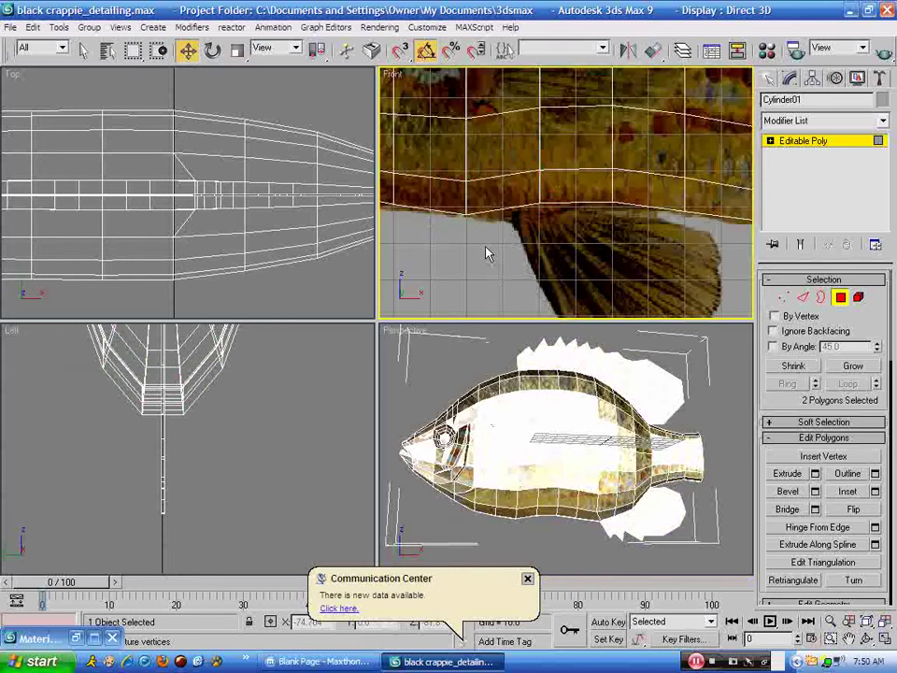
- Connect the ring of edges around the body at the pelvic fin's front root with one segment, pinch 0 and slide 0
{"action": "scroll", "coordinate": [485, 258], "scroll_direction": "down", "scroll_amount": 5}
{"action": "scroll", "coordinate": [485, 252], "scroll_direction": "up", "scroll_amount": 3}
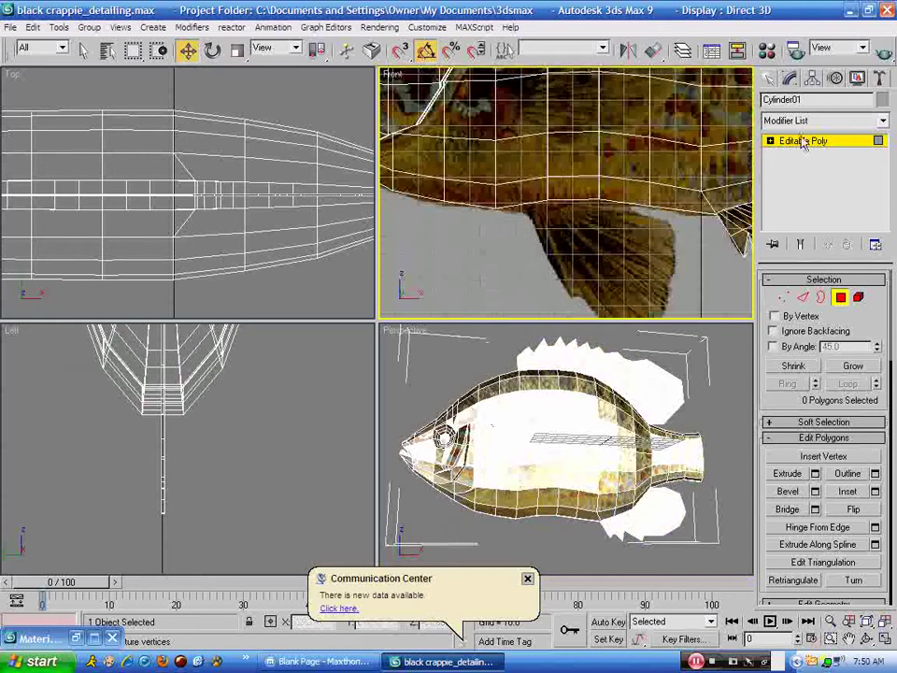
{"action": "left_click", "coordinate": [771, 140]}
{"action": "left_click", "coordinate": [797, 165]}
{"action": "key", "text": "ctrl+b"}
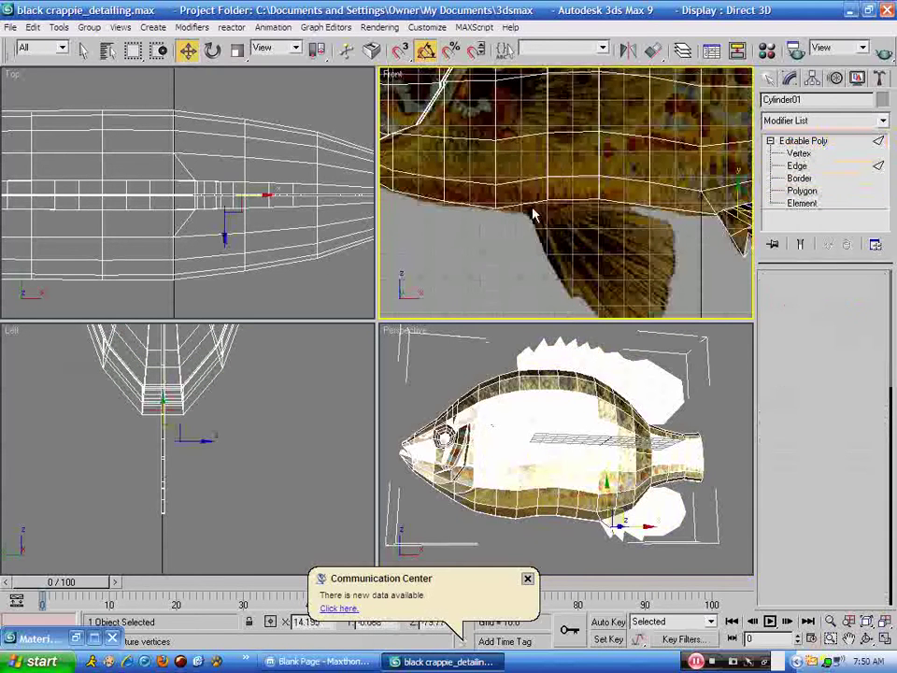
{"action": "left_click", "coordinate": [520, 203]}
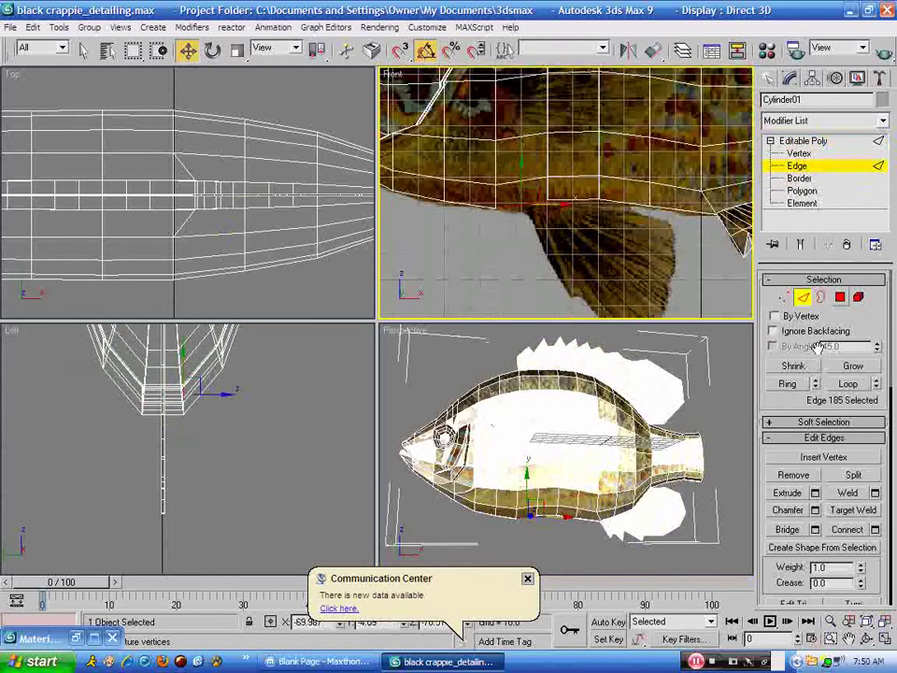
{"action": "left_click", "coordinate": [792, 385]}
{"action": "left_click", "coordinate": [842, 281]}
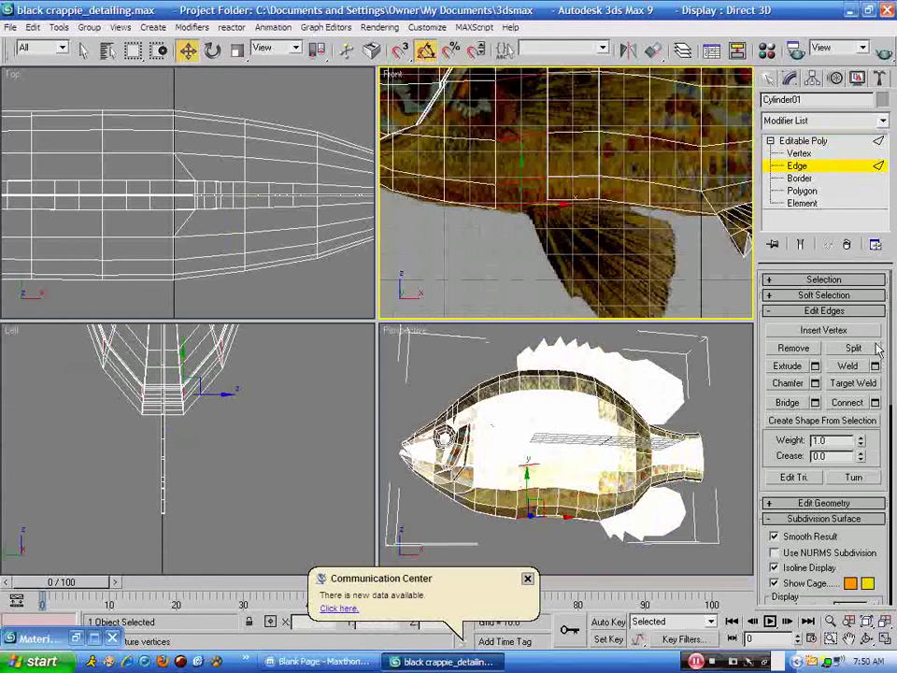
{"action": "left_click", "coordinate": [875, 403]}
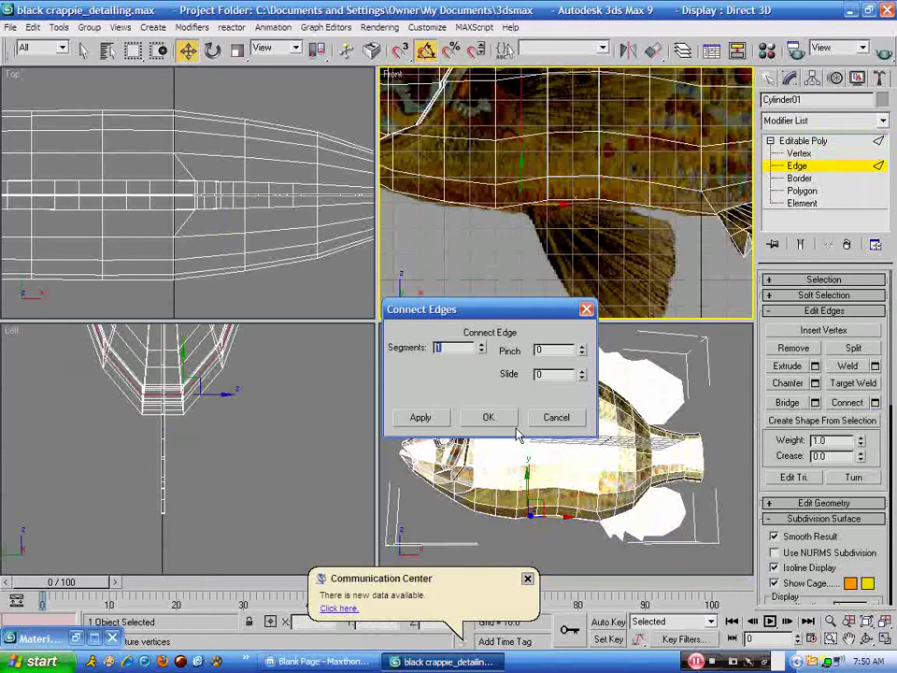
{"action": "left_click", "coordinate": [491, 417]}
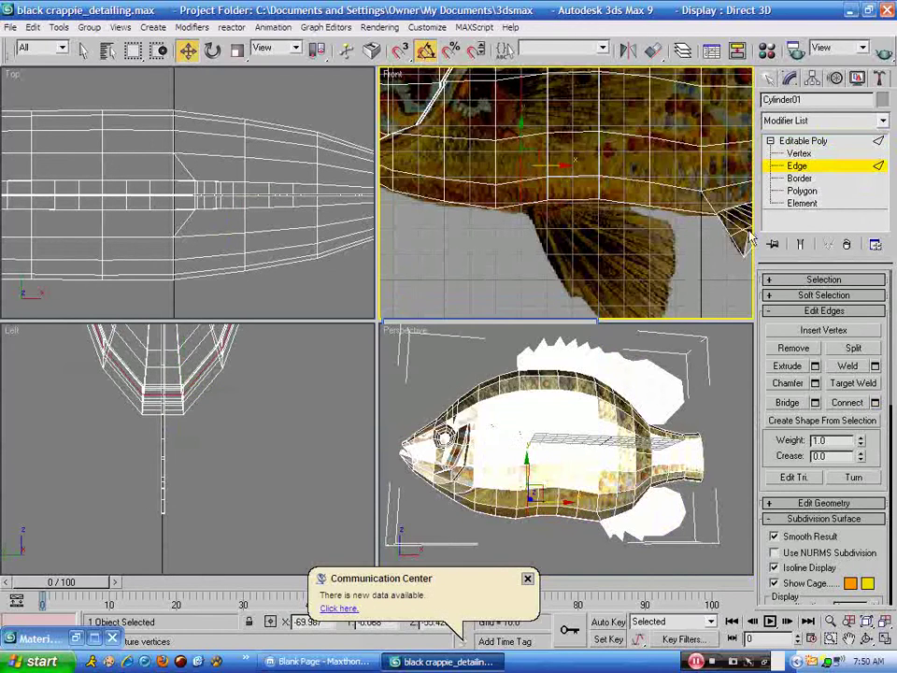
- Select the small lower belly polygon just behind the new edge loop on both sides of the body
{"action": "left_click", "coordinate": [802, 190]}
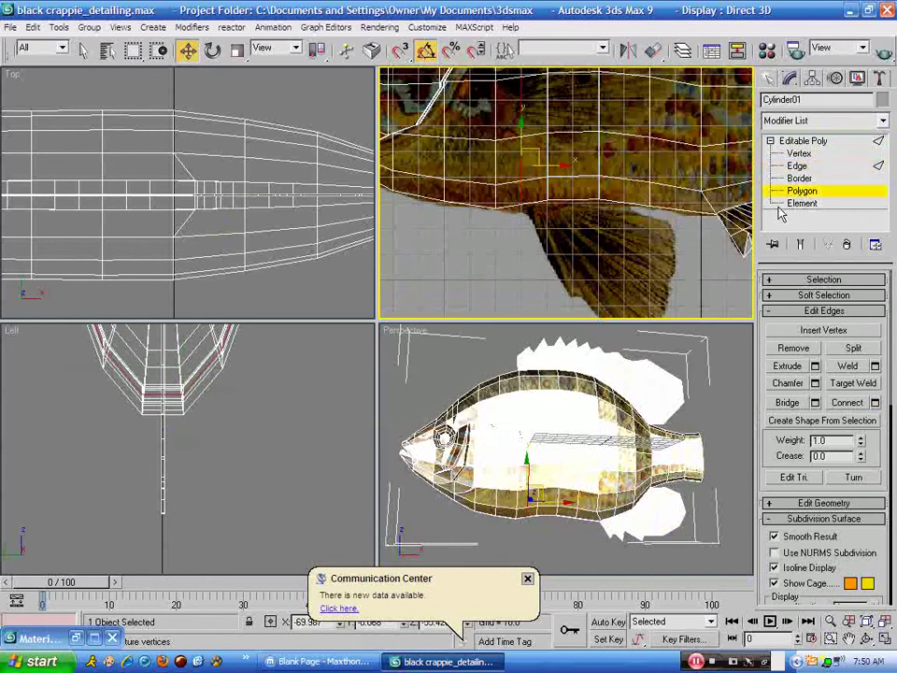
{"action": "left_click", "coordinate": [532, 510]}
{"action": "key", "text": "ctrl+r"}
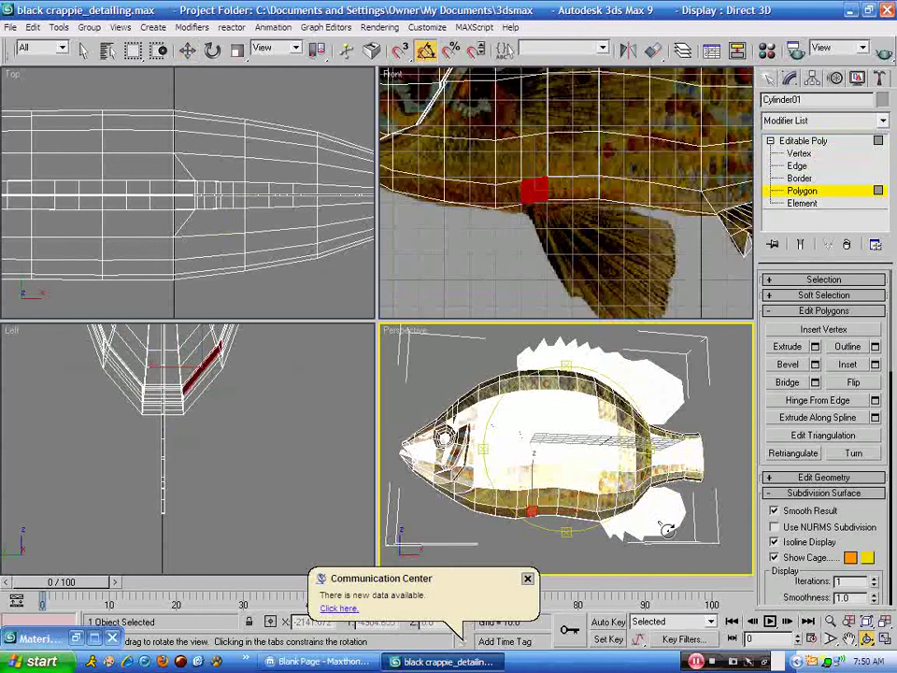
{"action": "left_click_drag", "start_coordinate": [667, 530], "coordinate": [488, 265]}
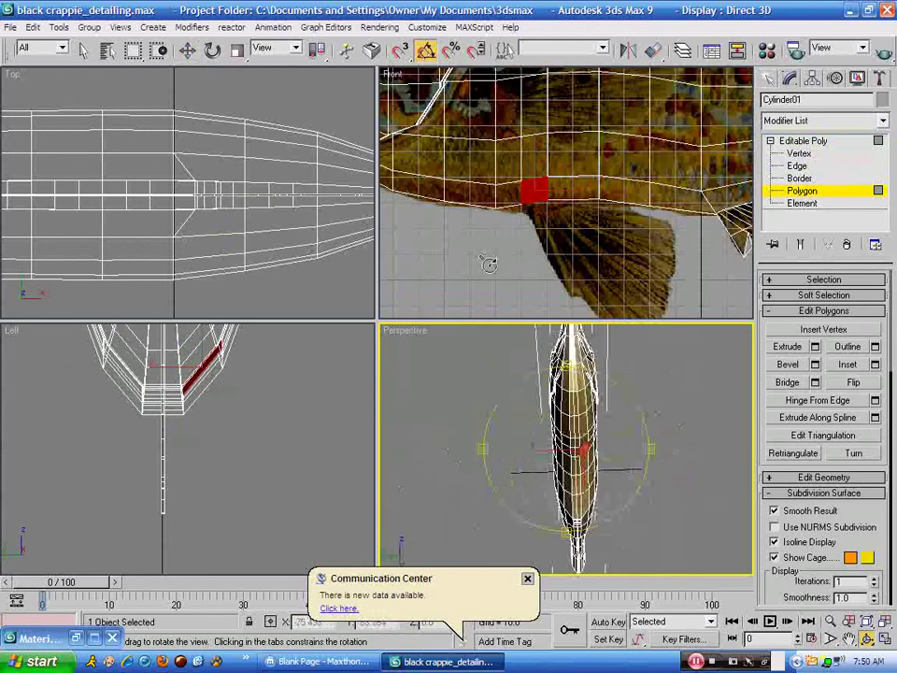
{"action": "left_click", "coordinate": [187, 51]}
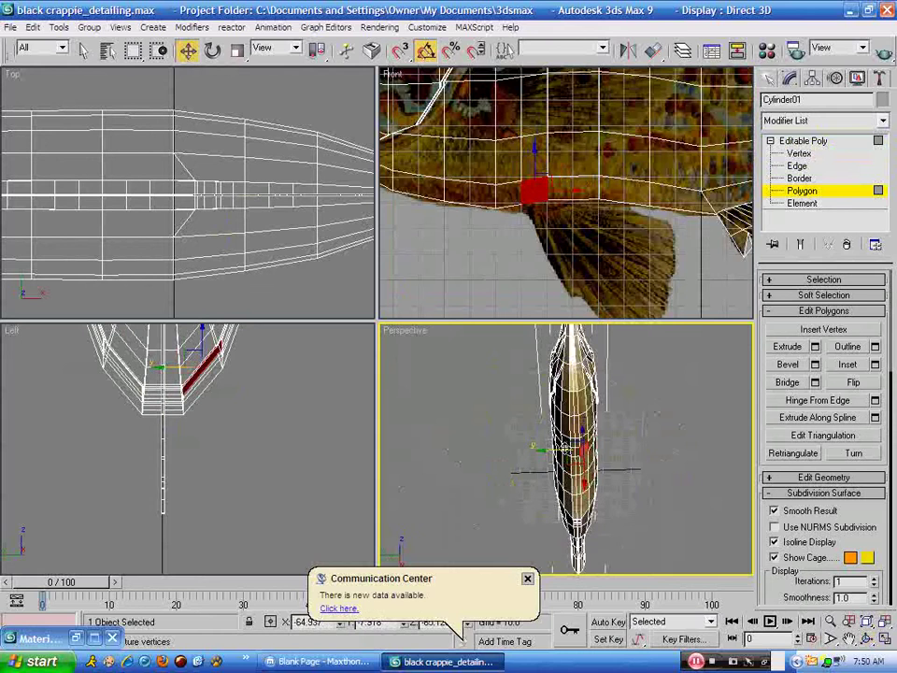
{"action": "left_click", "coordinate": [569, 451], "text": "ctrl"}
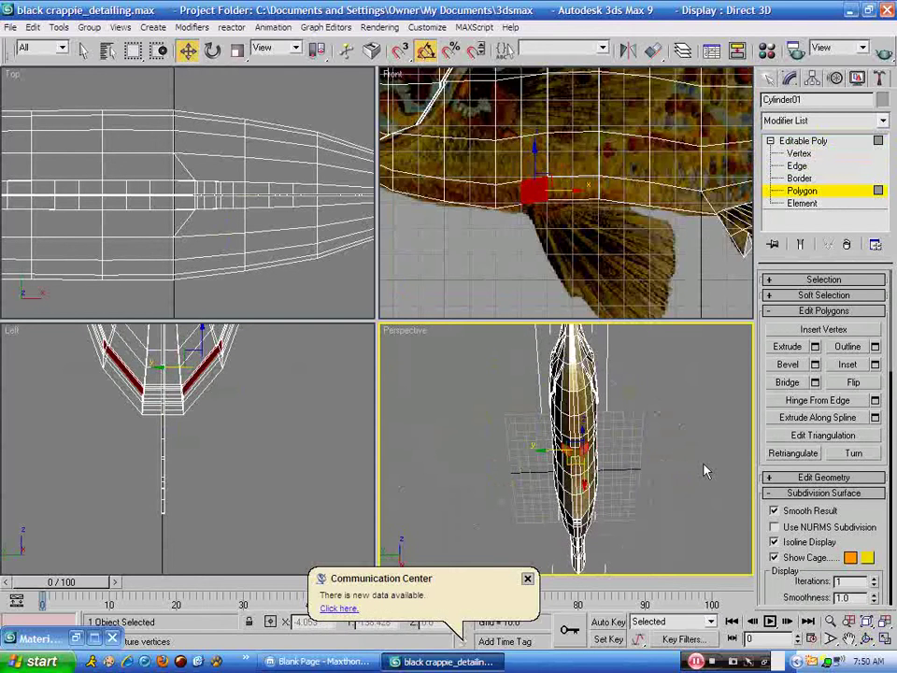
{"action": "left_click", "coordinate": [865, 642]}
{"action": "right_click", "coordinate": [507, 228]}
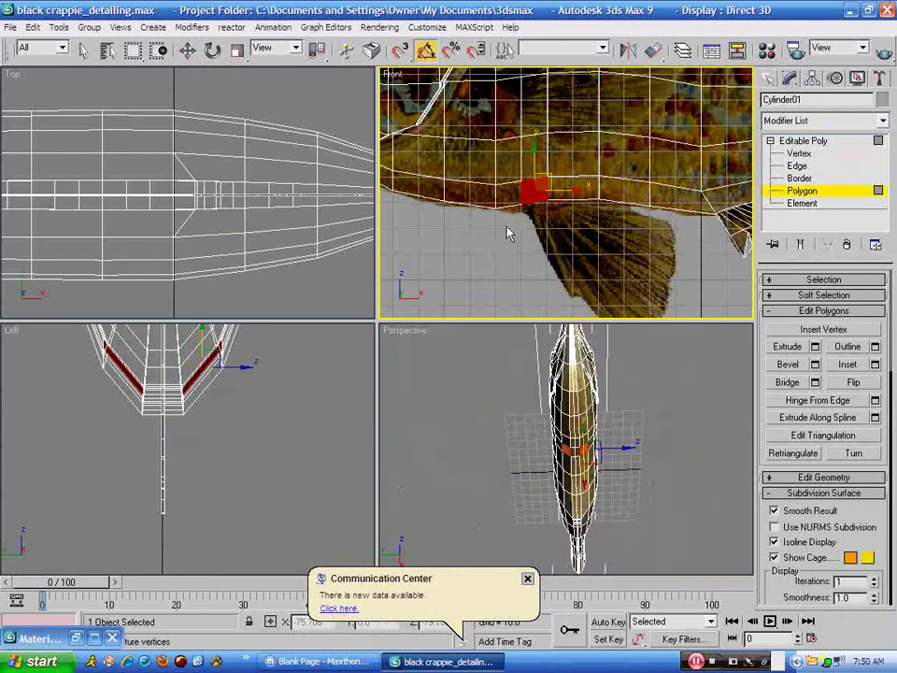
- Extrude the two selected belly polygons as a group in three successive stages with a height of 16.0 each
{"action": "left_click", "coordinate": [885, 638]}
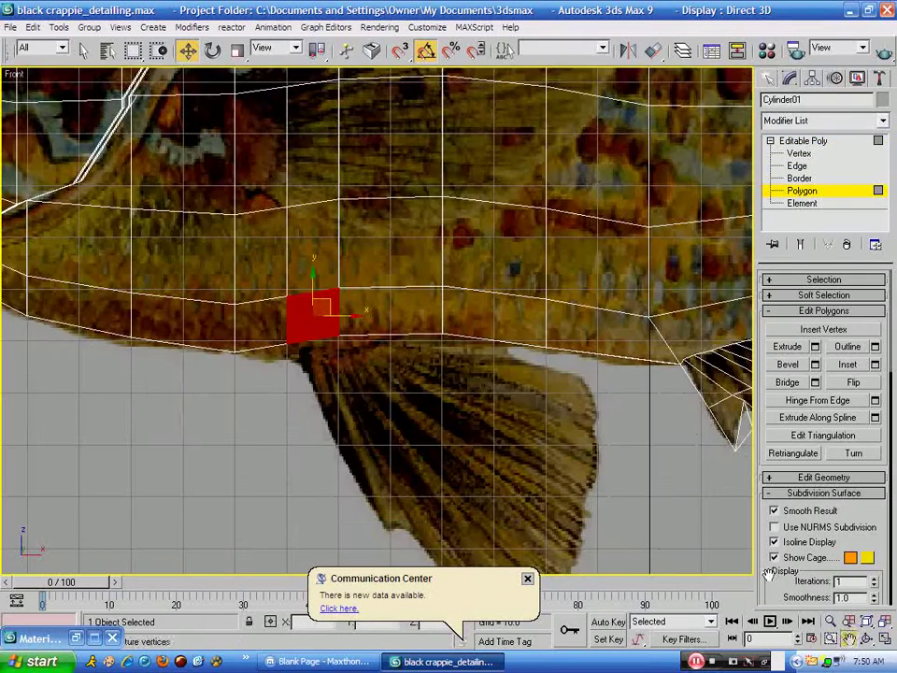
{"action": "left_click", "coordinate": [848, 639]}
{"action": "left_click_drag", "start_coordinate": [461, 431], "coordinate": [477, 474]}
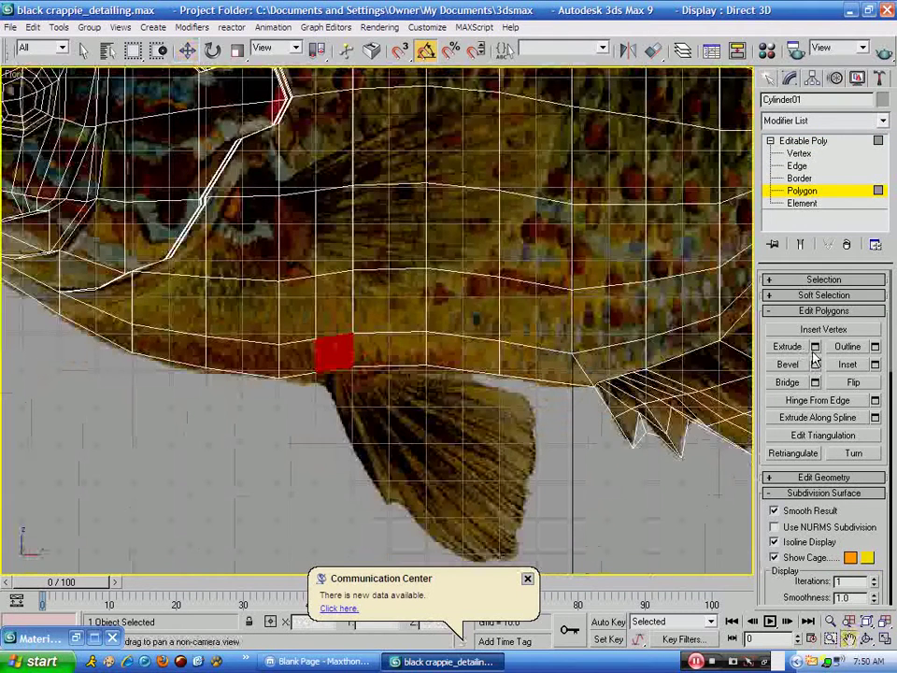
{"action": "key", "text": "shift+e"}
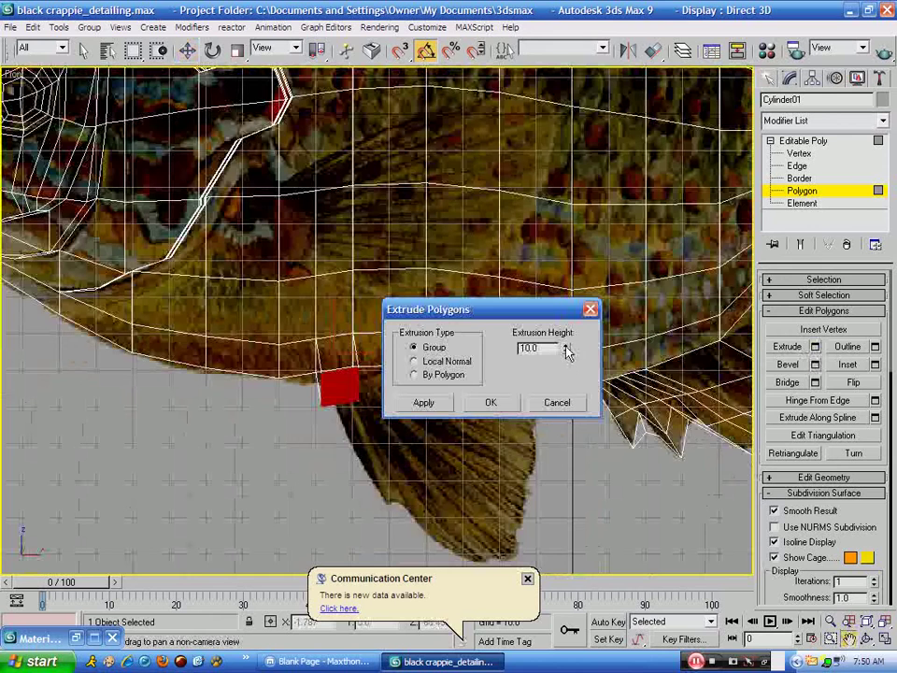
{"action": "left_click_drag", "start_coordinate": [565, 345], "coordinate": [545, 297]}
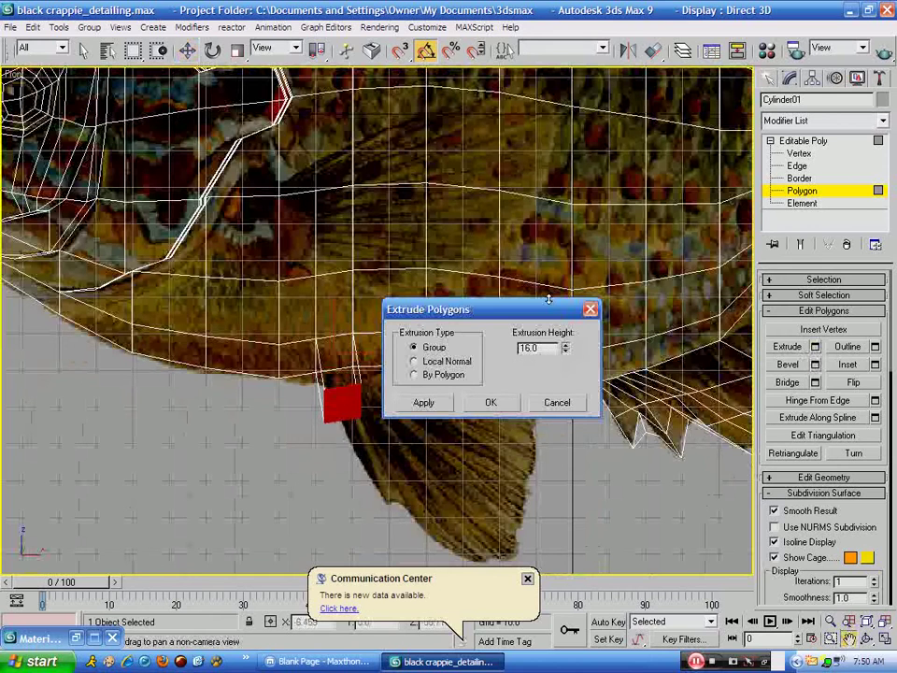
{"action": "left_click", "coordinate": [424, 403]}
{"action": "left_click", "coordinate": [485, 404]}
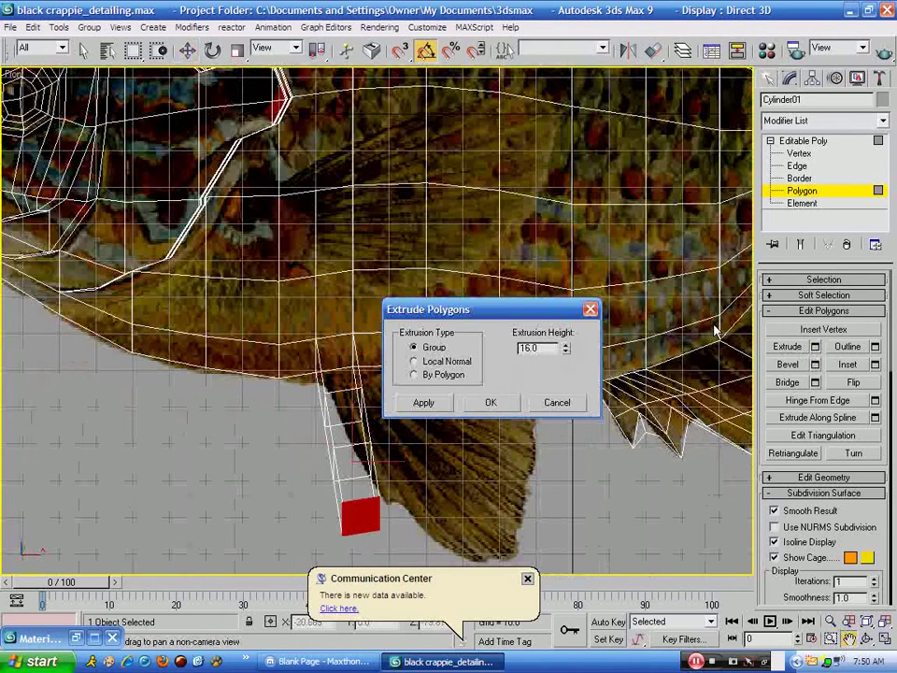
- Move the rear vertices of all three extruded levels out to the pelvic fin's rear outline in the front view's reference image
{"action": "left_click", "coordinate": [799, 155]}
{"action": "key", "text": "w"}
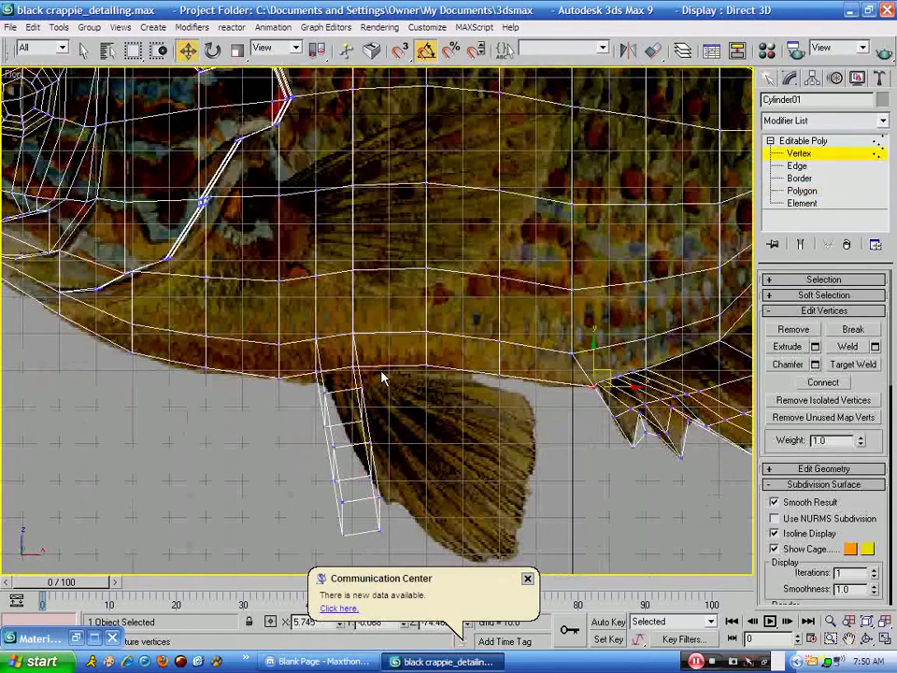
{"action": "left_click_drag", "start_coordinate": [355, 429], "coordinate": [355, 434]}
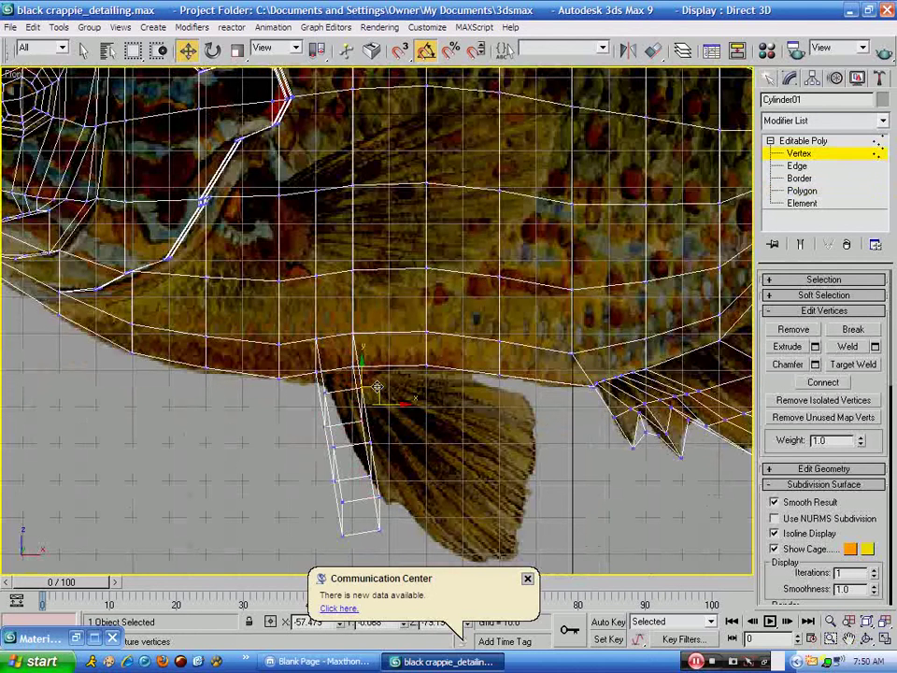
{"action": "left_click_drag", "start_coordinate": [380, 386], "coordinate": [489, 358]}
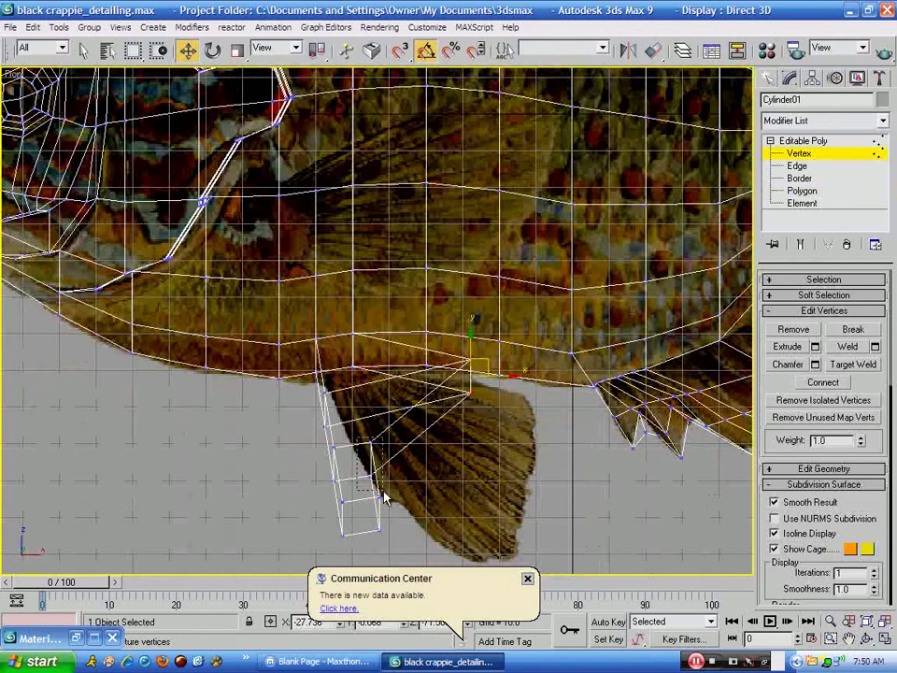
{"action": "left_click_drag", "start_coordinate": [380, 498], "coordinate": [527, 395]}
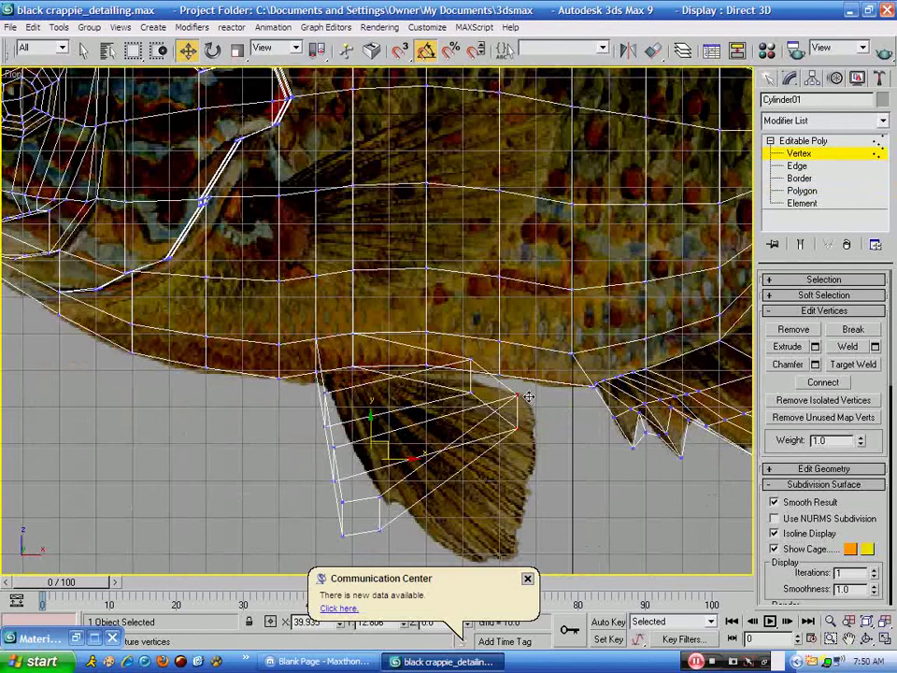
{"action": "left_click", "coordinate": [379, 529]}
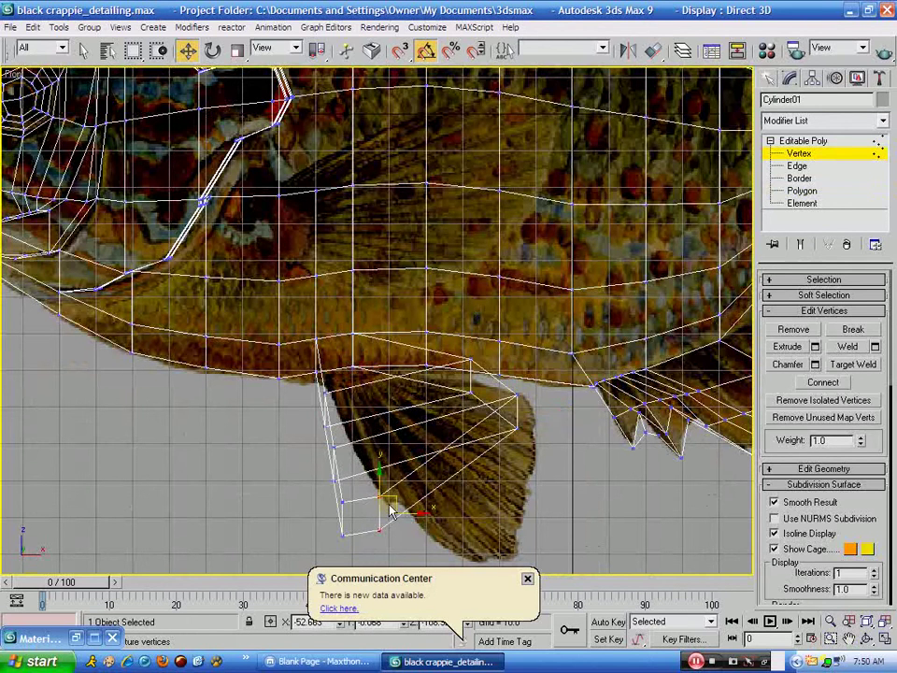
{"action": "left_click_drag", "start_coordinate": [463, 496], "coordinate": [513, 493]}
- Move the front vertices of all three extruded levels onto the pelvic fin's front edge and lower tip in the front view's reference image
{"action": "left_click", "coordinate": [344, 522]}
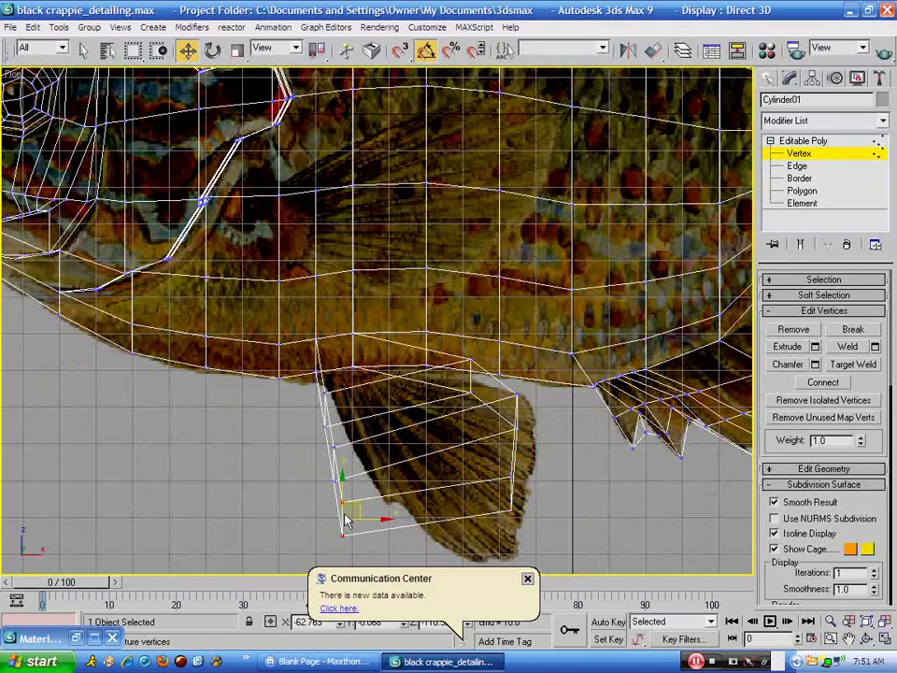
{"action": "left_click_drag", "start_coordinate": [348, 506], "coordinate": [486, 538]}
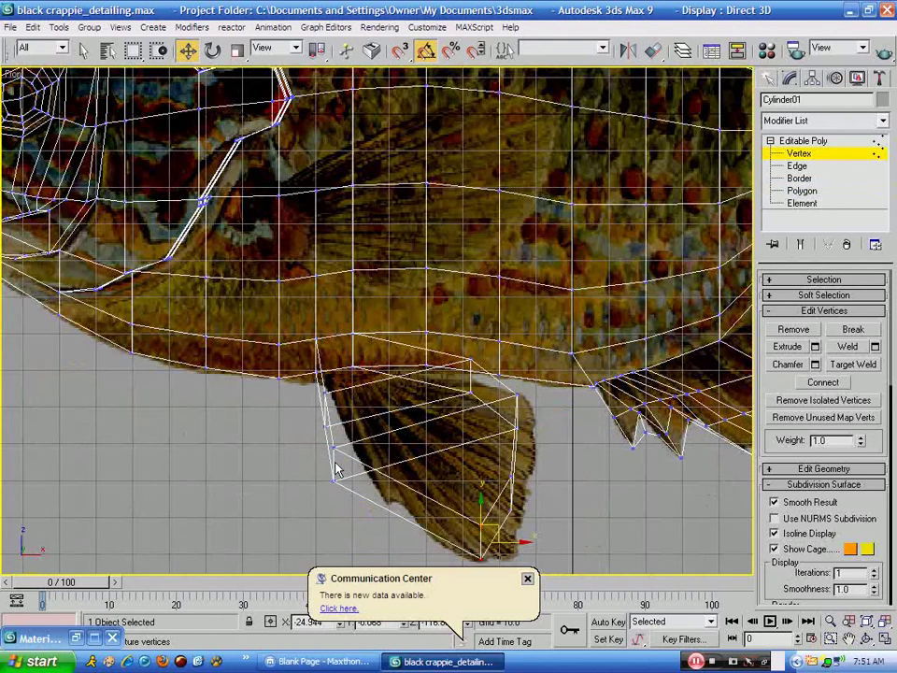
{"action": "left_click_drag", "start_coordinate": [327, 495], "coordinate": [326, 488]}
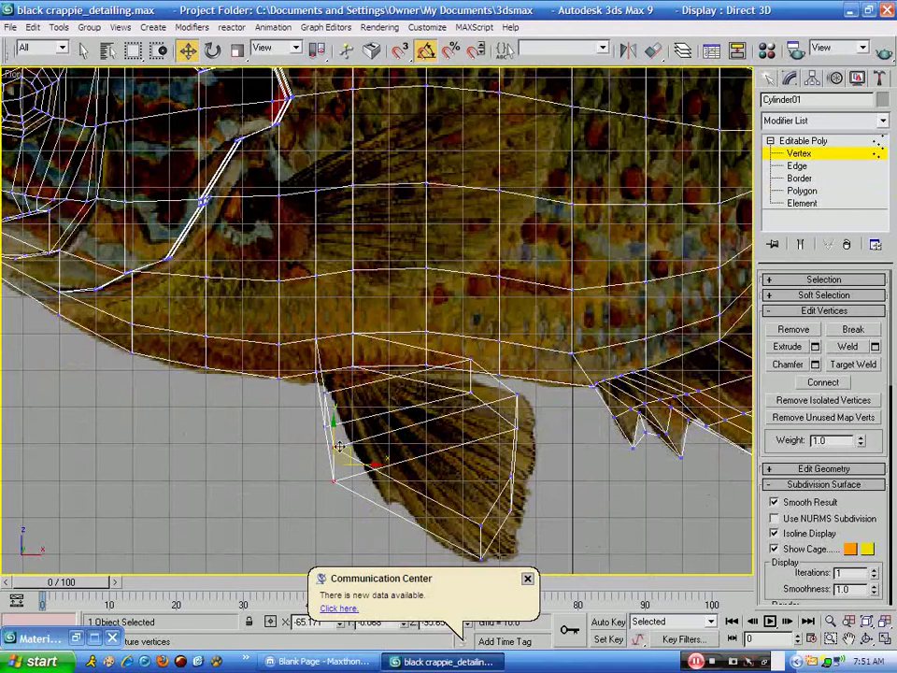
{"action": "left_click_drag", "start_coordinate": [340, 448], "coordinate": [362, 390]}
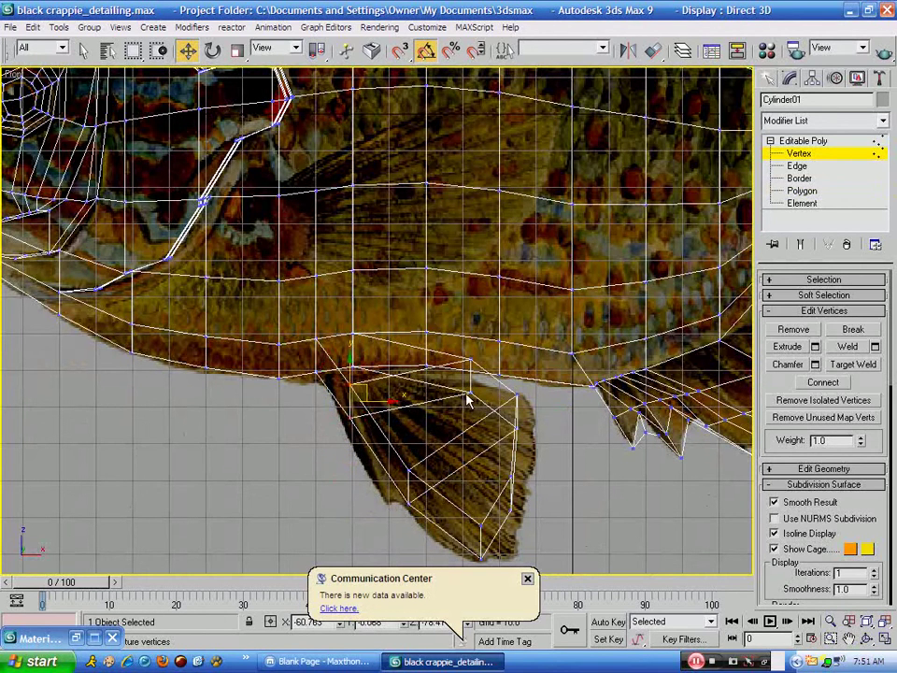
- Grow the polygon selection from the two fin end faces three times to cover both pelvic fins up to the belly
{"action": "left_click", "coordinate": [885, 638]}
{"action": "left_click", "coordinate": [849, 639]}
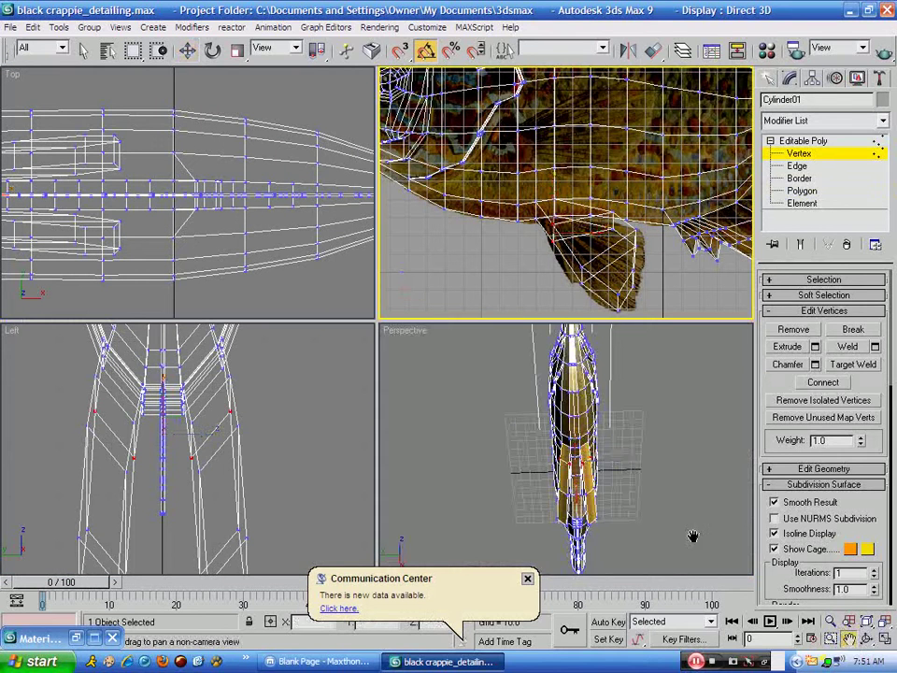
{"action": "left_click_drag", "start_coordinate": [691, 537], "coordinate": [701, 453]}
{"action": "left_click", "coordinate": [803, 192]}
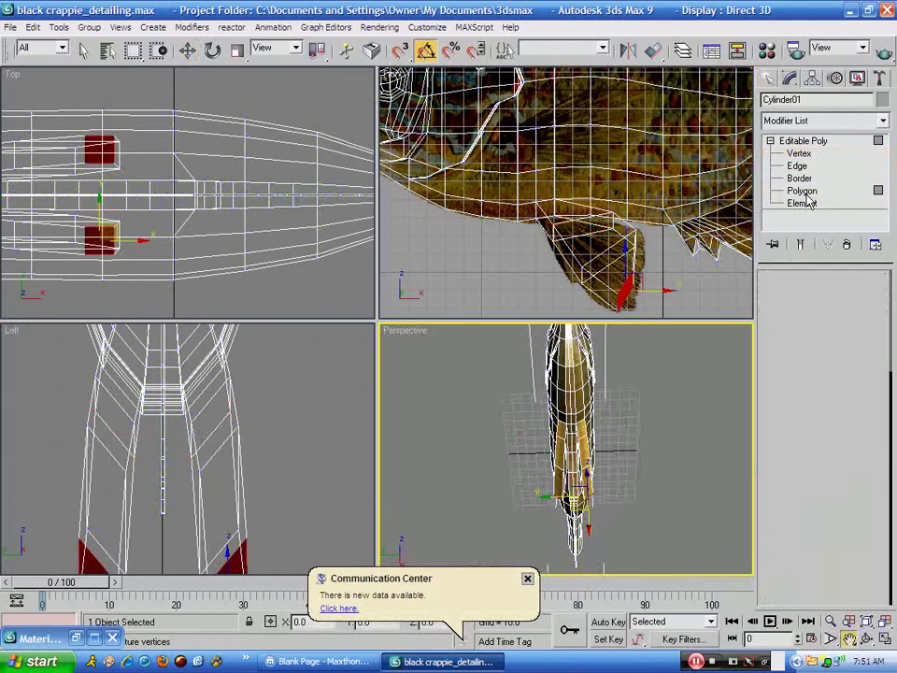
{"action": "left_click", "coordinate": [851, 281]}
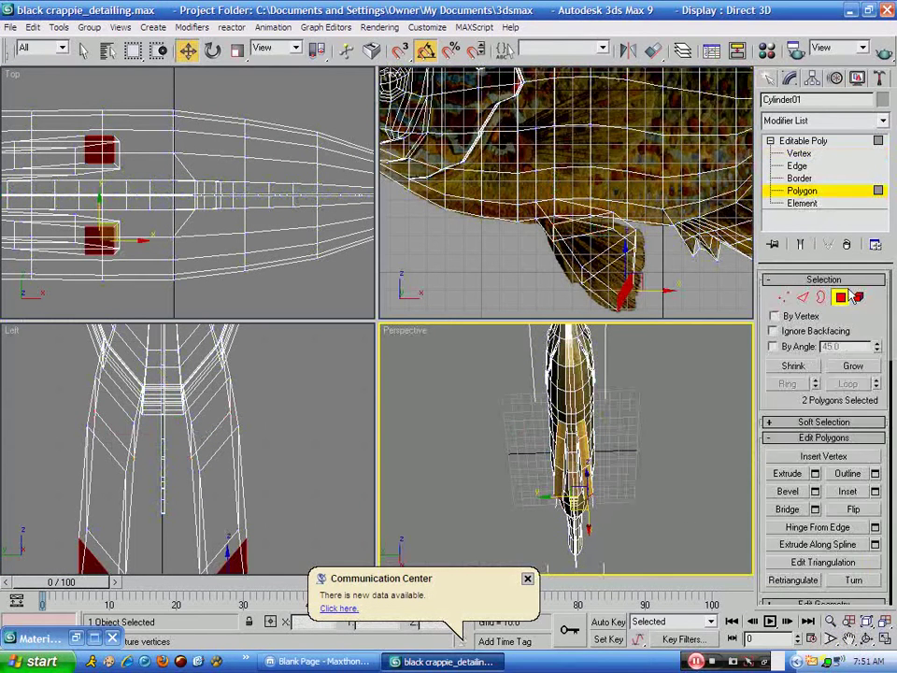
{"action": "left_click", "coordinate": [854, 366]}
{"action": "left_click", "coordinate": [854, 366]}
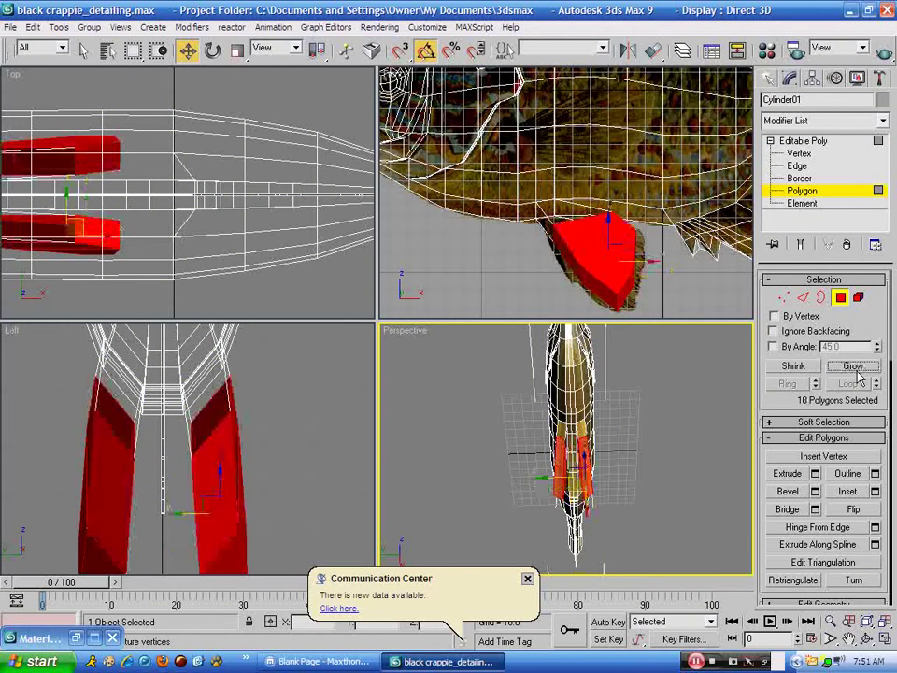
{"action": "left_click", "coordinate": [855, 366]}
- Scale the selected fin polygons down sideways in the left view to make both pelvic fins thin
{"action": "left_click", "coordinate": [238, 50]}
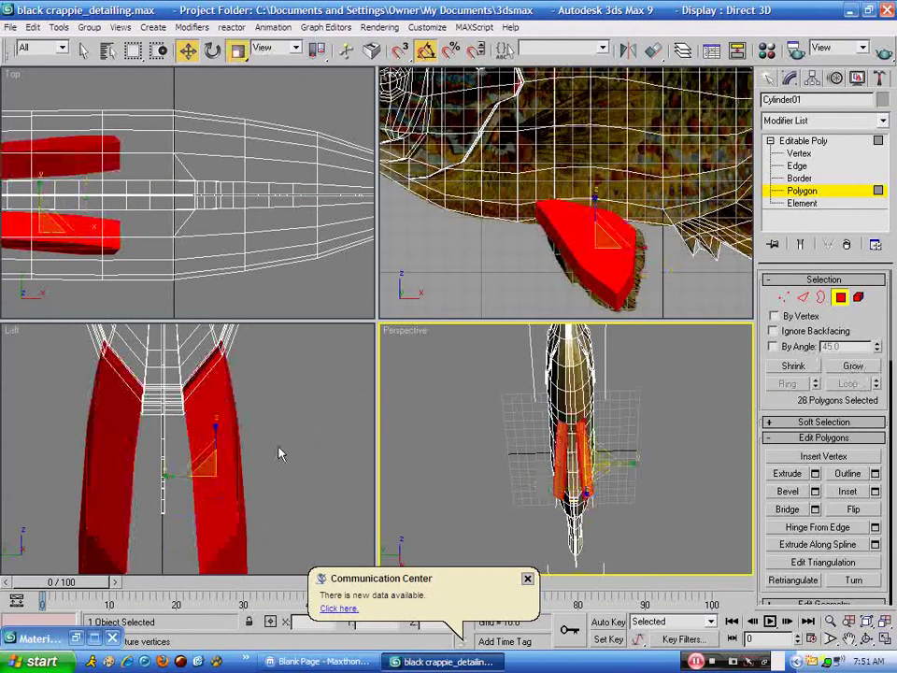
{"action": "left_click_drag", "start_coordinate": [265, 471], "coordinate": [53, 459]}
{"action": "left_click", "coordinate": [213, 51]}
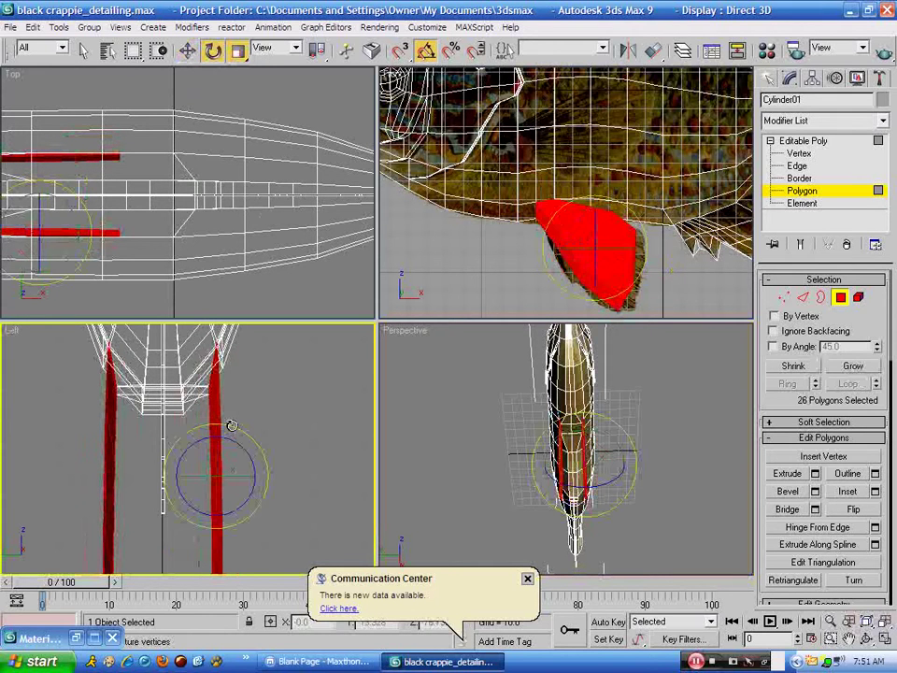
{"action": "key", "text": "w"}
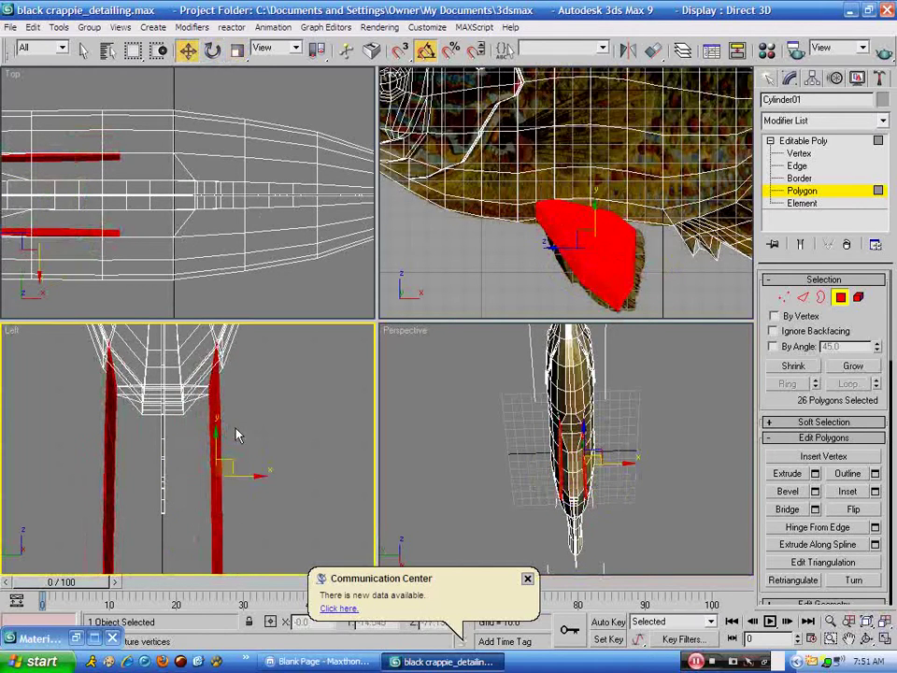
{"action": "key", "text": "ctrl+z"}
{"action": "left_click", "coordinate": [31, 27]}
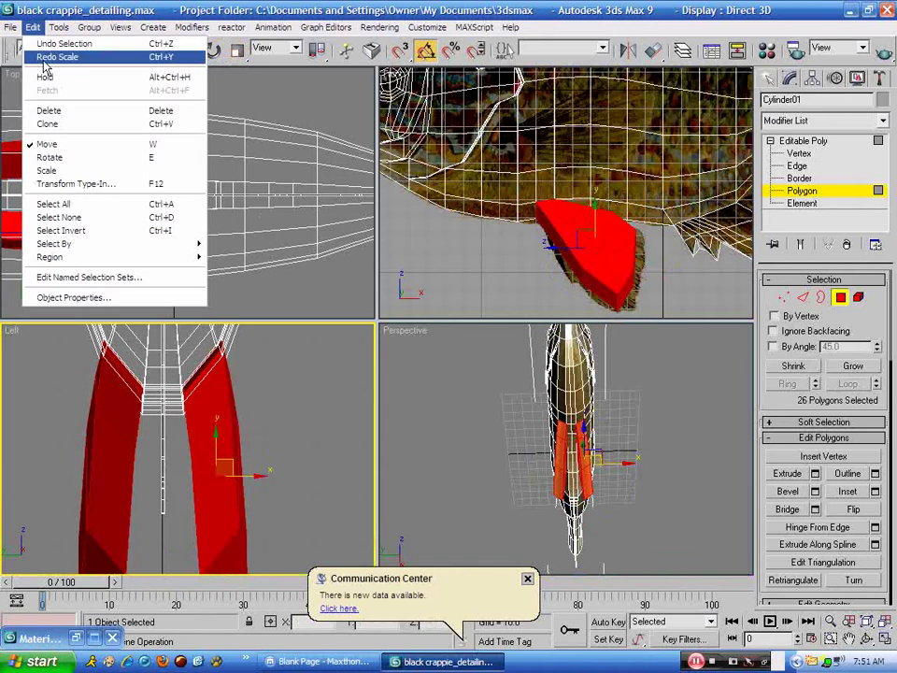
{"action": "left_click", "coordinate": [47, 56]}
- Start rotating the thinned pelvic fin polygons in the plane of the left view
{"action": "key", "text": "e"}
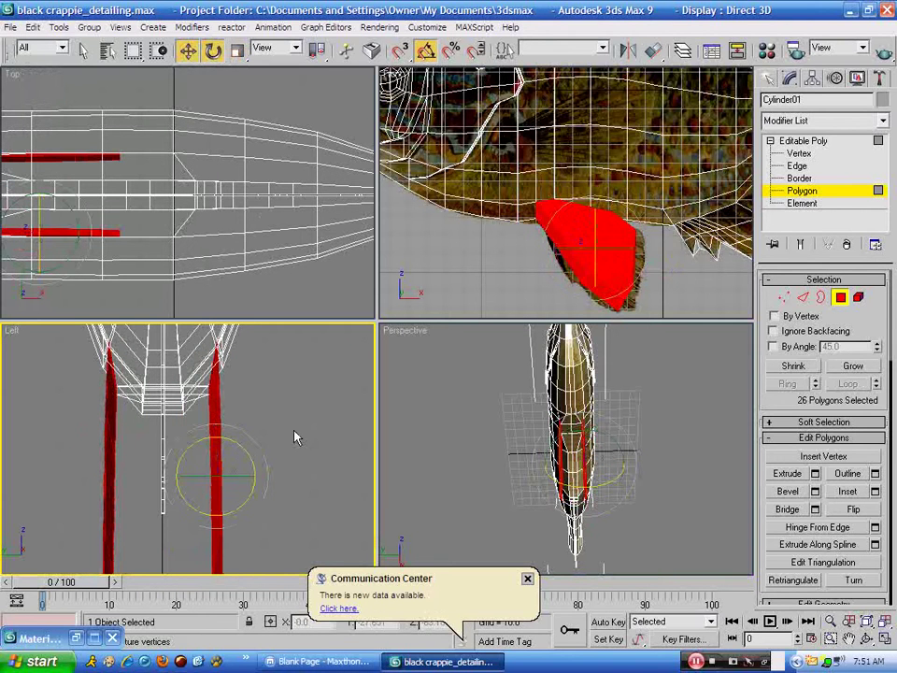
{"action": "right_click", "coordinate": [246, 425]}
{"action": "left_click", "coordinate": [134, 394]}
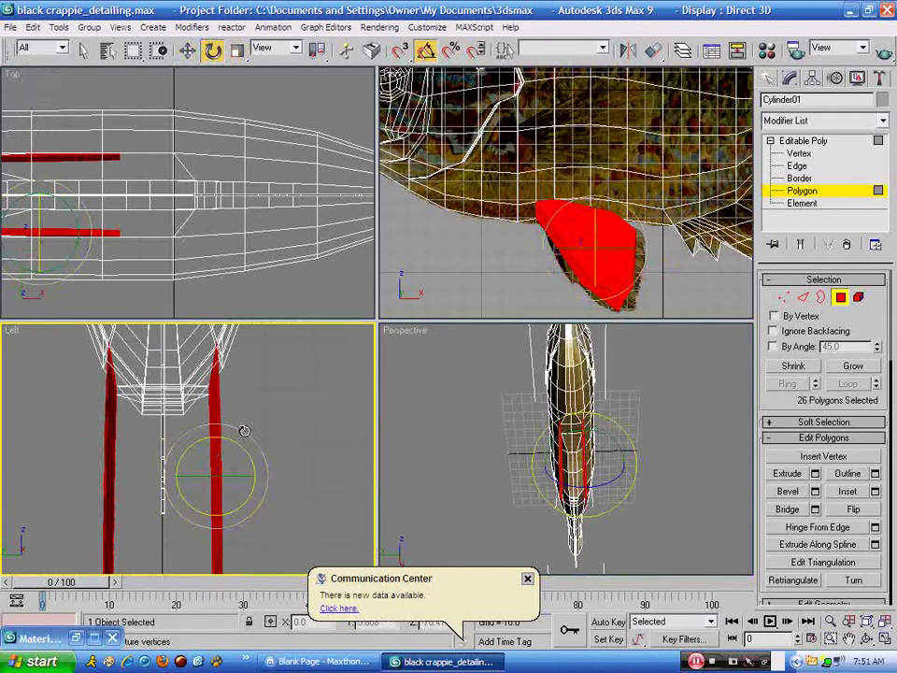
{"action": "mouse_move", "coordinate": [241, 431]}
{"action": "left_mouse_down"}
{"action": "mouse_move", "coordinate": [251, 427]}
{"action": "mouse_move", "coordinate": [226, 431]}
{"action": "mouse_move", "coordinate": [235, 427]}
{"action": "left_mouse_up"}
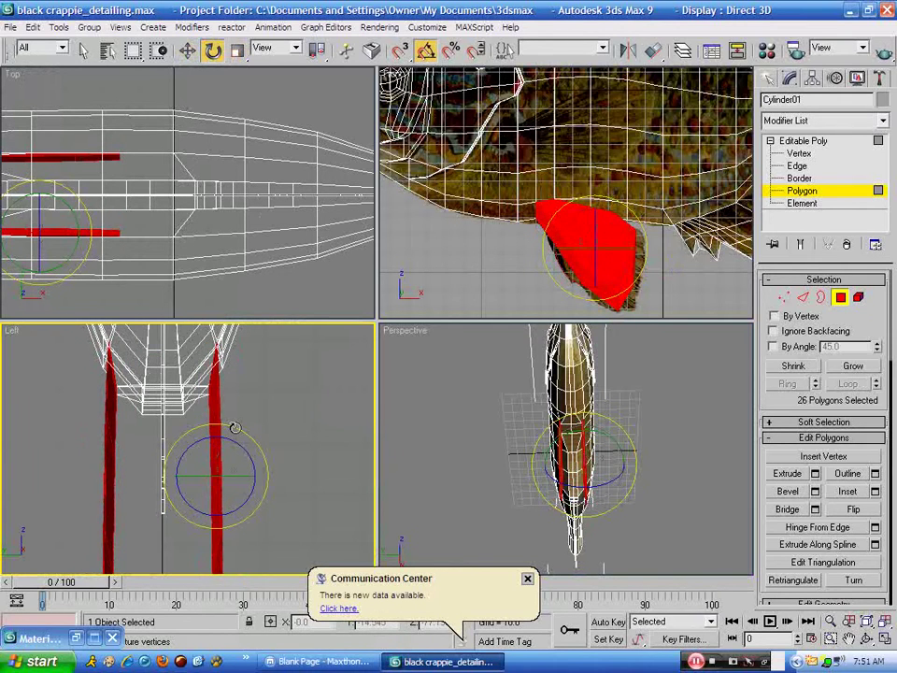